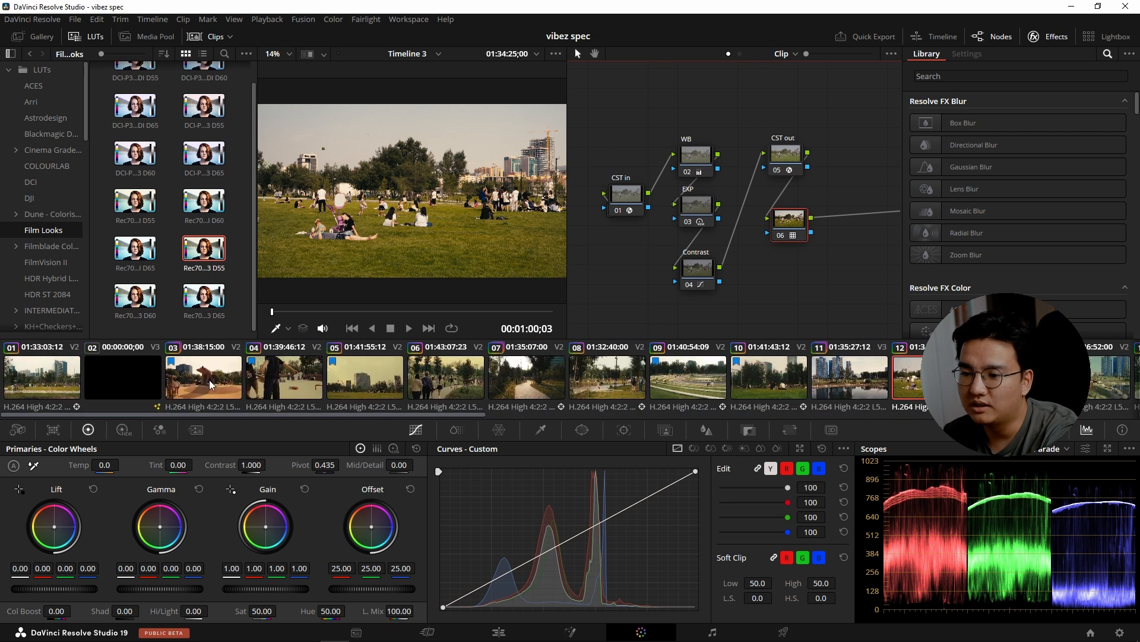
# Load the local Version 1 grade on clip 03 in the timeline.
pyautogui.click(210, 383)
pyautogui.rightClick(215, 384)
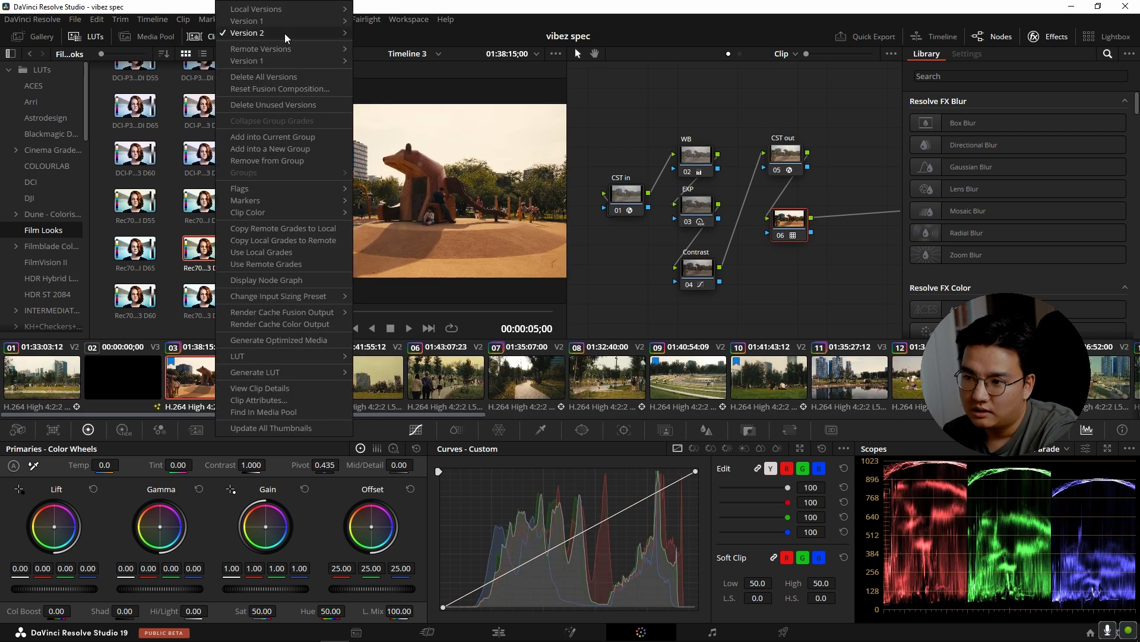
pyautogui.moveTo(290, 33)
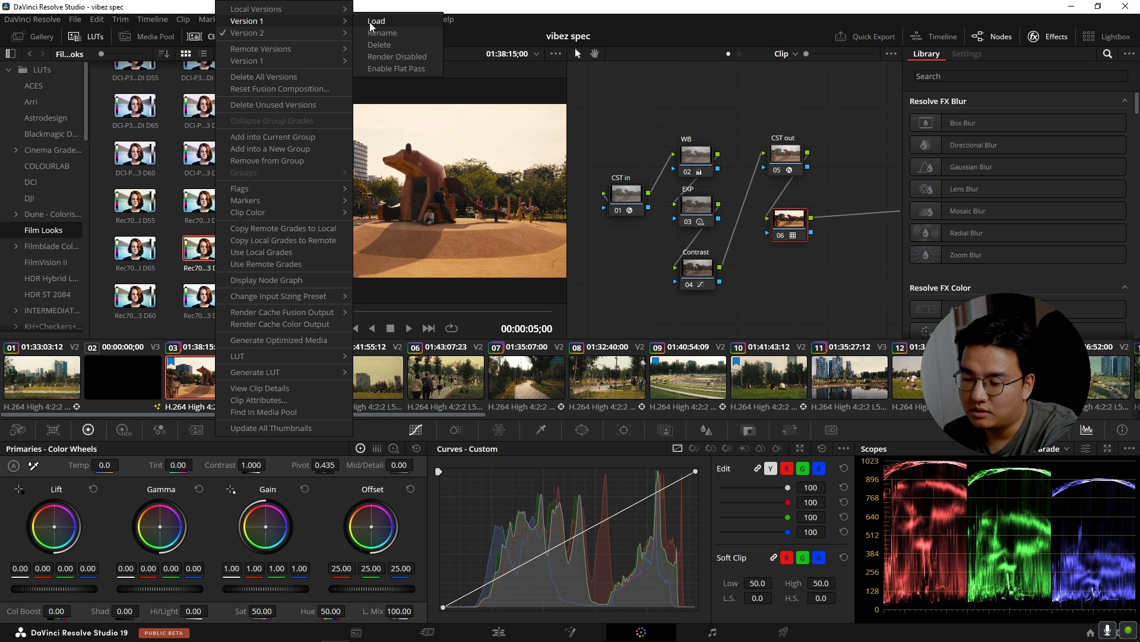
pyautogui.click(371, 33)
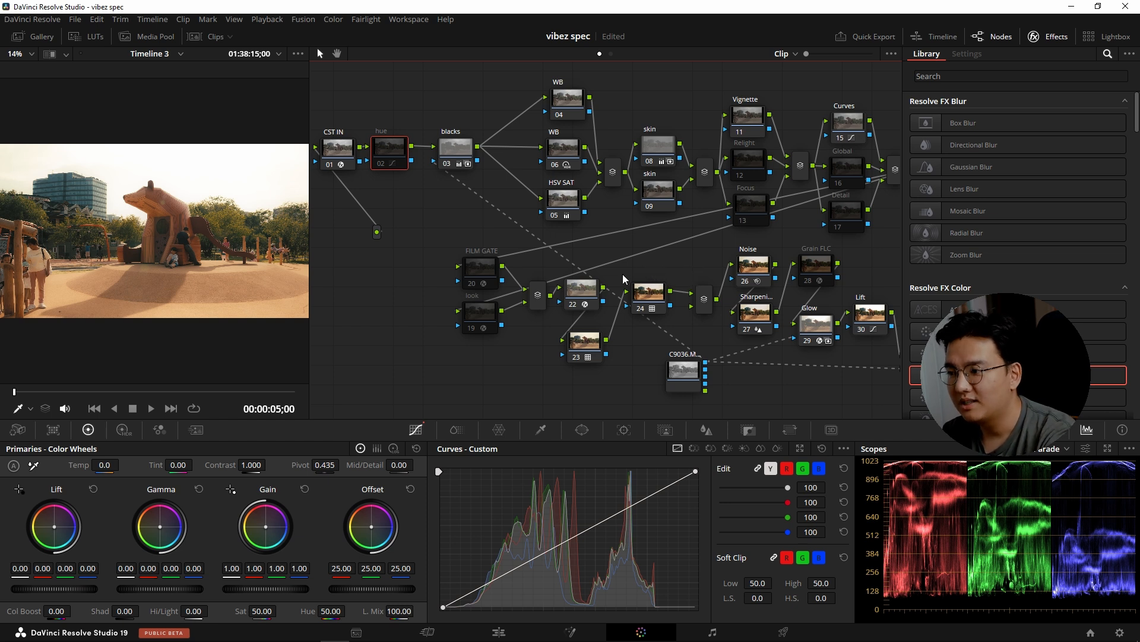
# Review the Color Space Transform settings of the CST IN node and of node 22.
pyautogui.moveTo(431, 235); pyautogui.dragTo(427, 235)
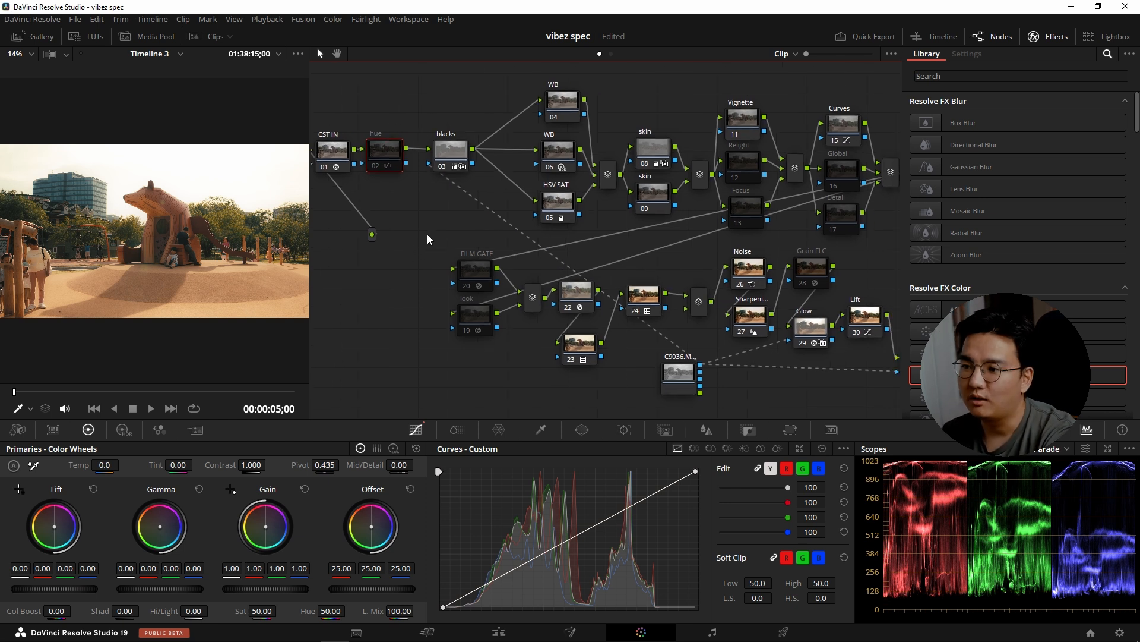
pyautogui.click(340, 155)
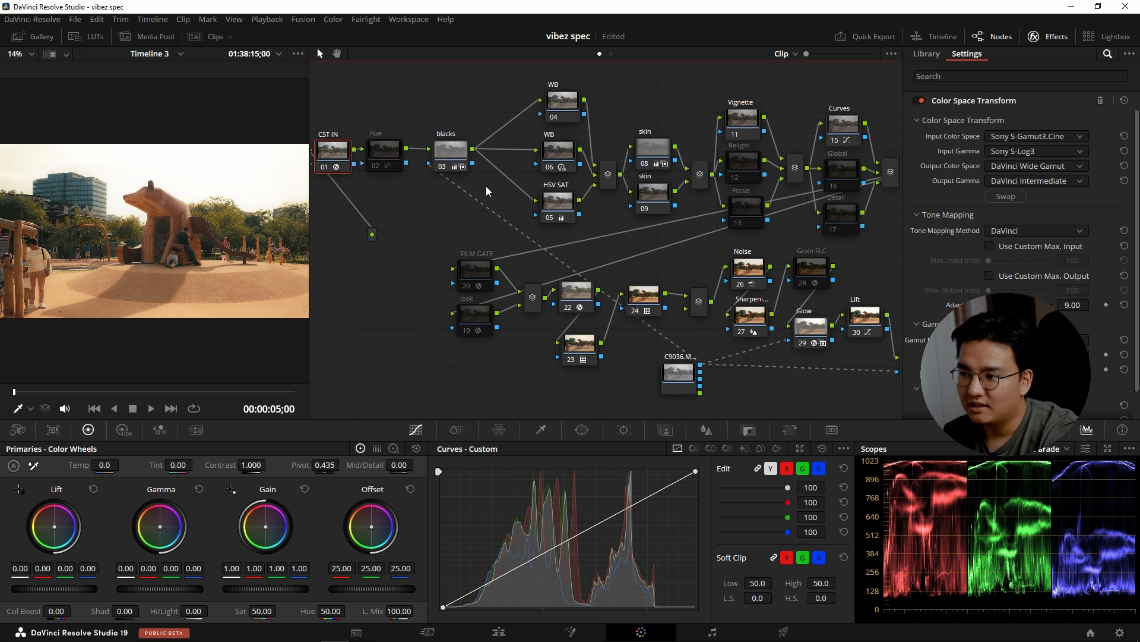
pyautogui.click(571, 303)
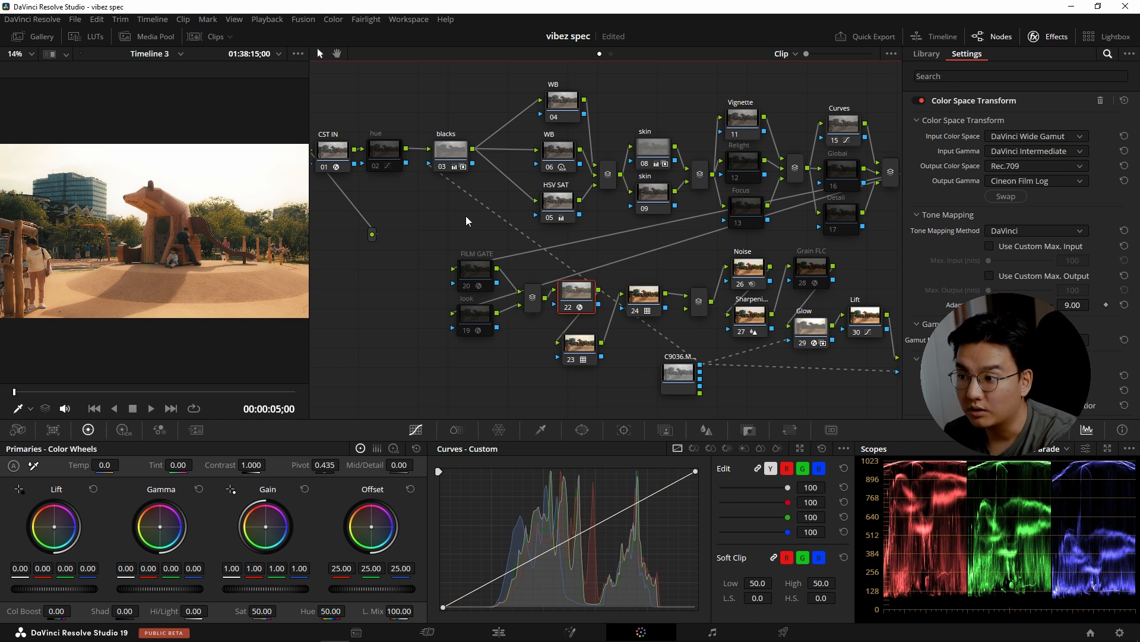
# Disable the nodes across the upper and lower parts of the node tree.
pyautogui.scroll(-1, 466, 226)
pyautogui.moveTo(441, 89); pyautogui.dragTo(853, 240)
pyautogui.hotkey('ctrl', 'd')
pyautogui.moveTo(866, 390); pyautogui.dragTo(615, 268)
pyautogui.hotkey('ctrl', 'd')
# Disable the two remaining active correctors, LUT node 23 and the CST IN node.
pyautogui.hotkey('ctrl', 'd')
pyautogui.click(810, 403)
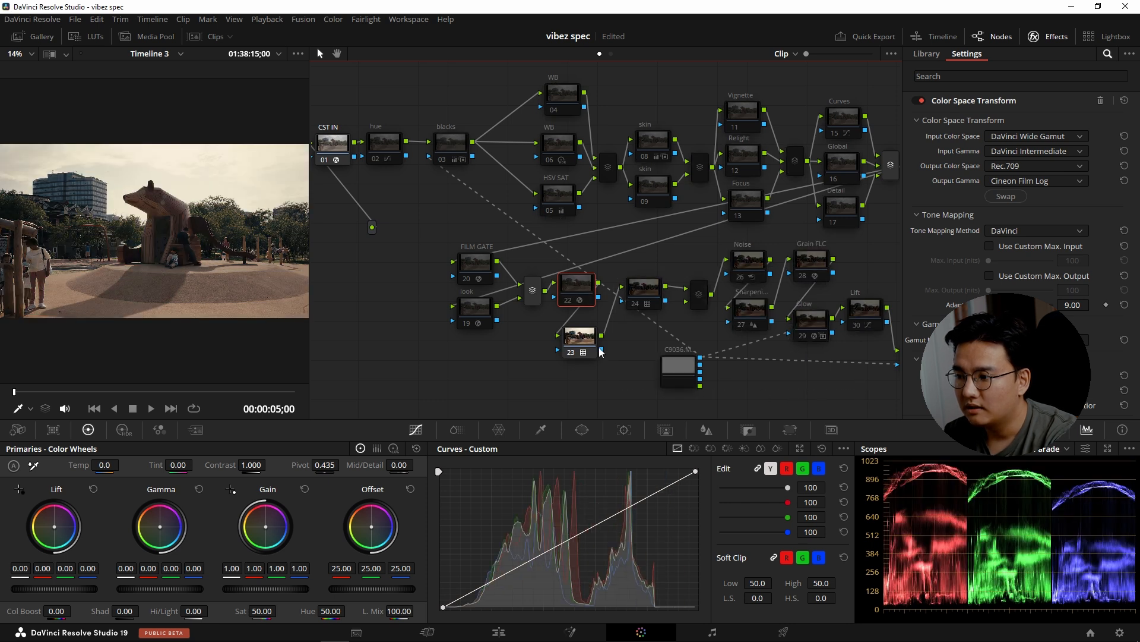
pyautogui.click(596, 349)
pyautogui.hotkey('ctrl', 'd')
pyautogui.click(342, 154)
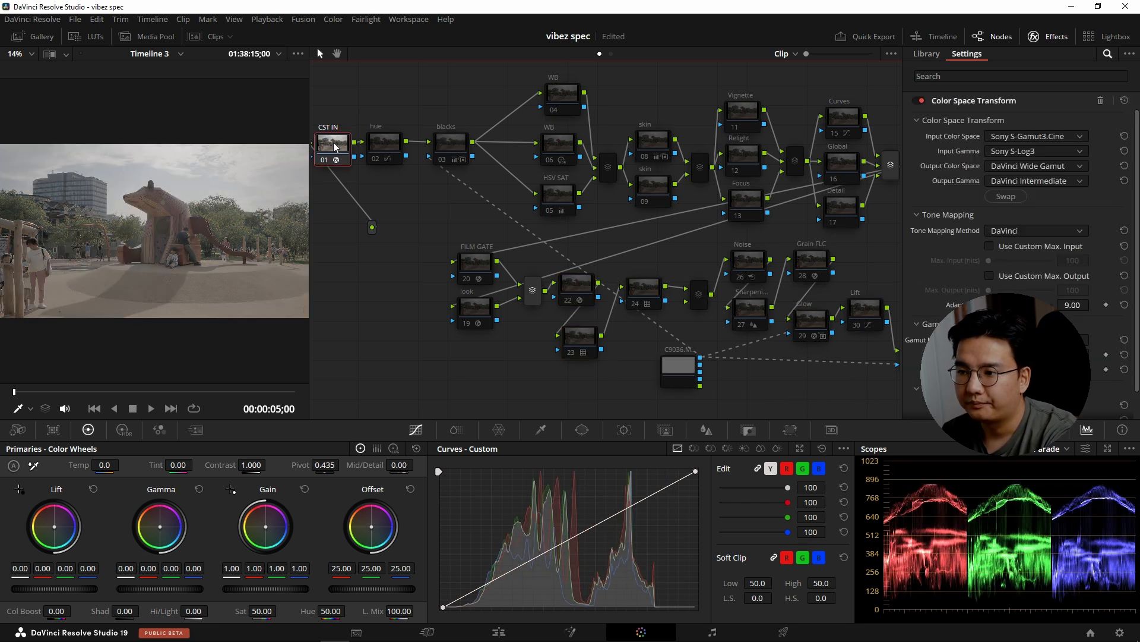
pyautogui.hotkey('ctrl', 'd')
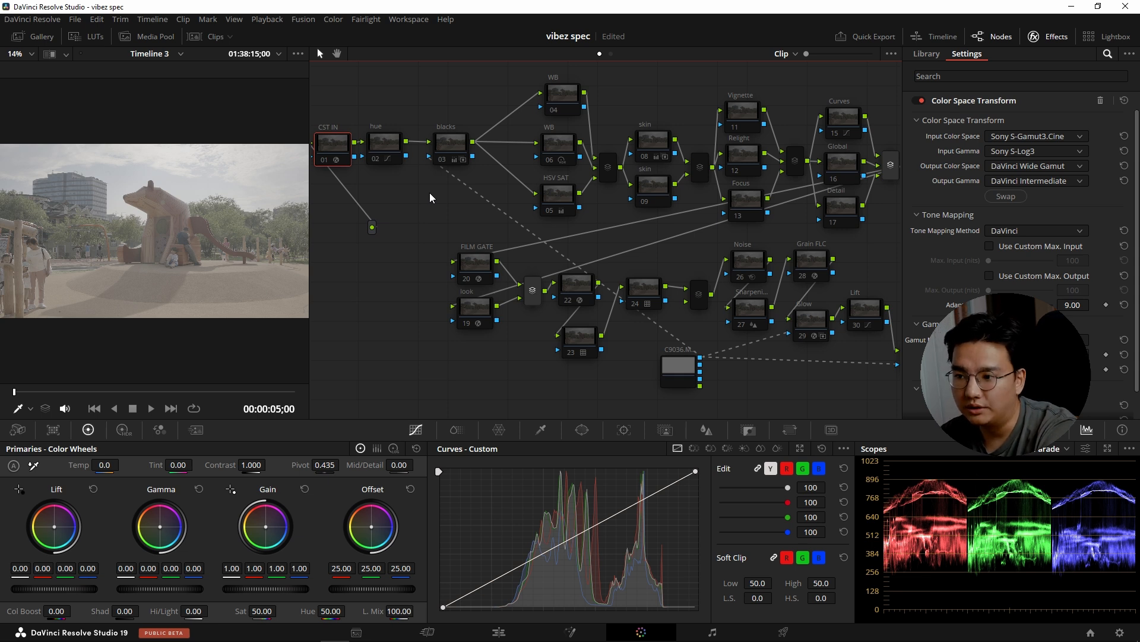
# Enable the CST IN node and the output color space transform on node 22.
pyautogui.click(387, 144)
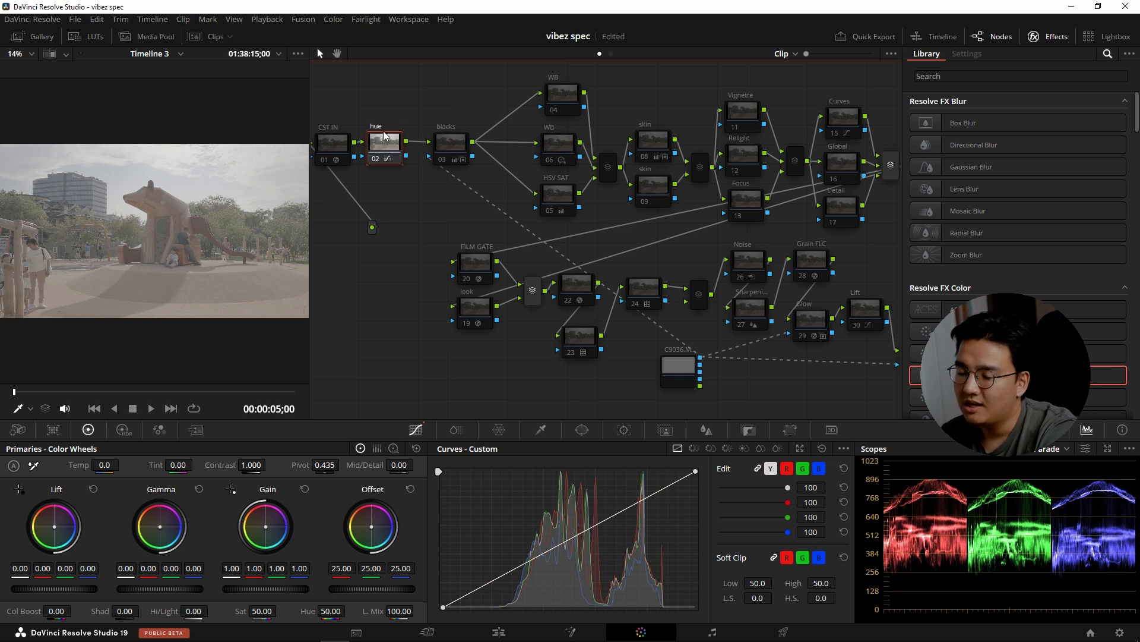
pyautogui.click(339, 145)
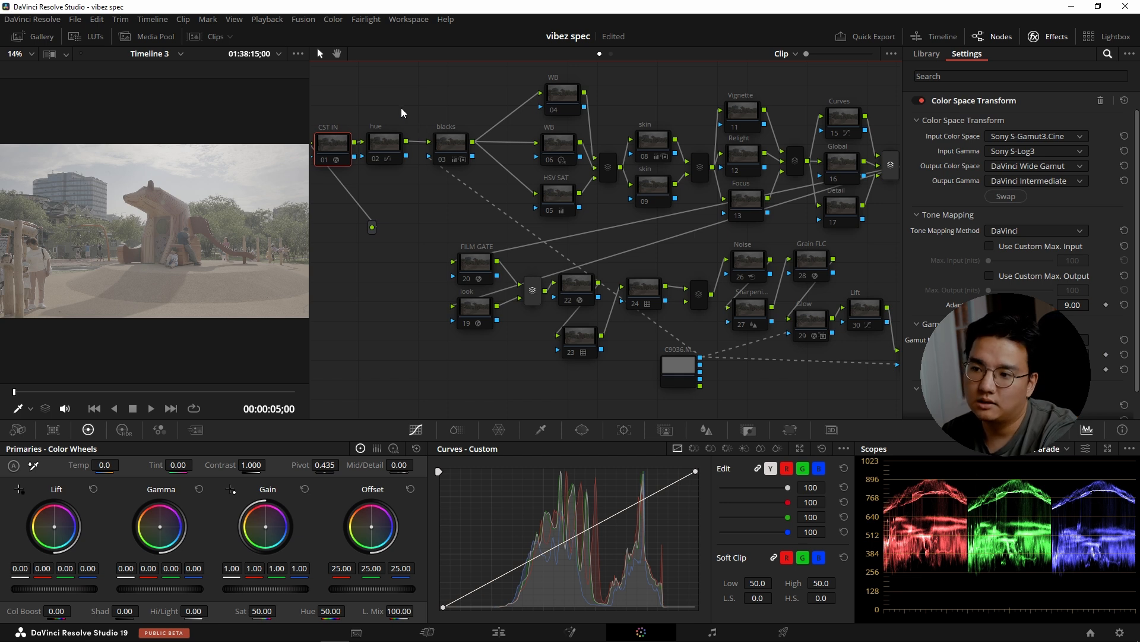
pyautogui.hotkey('ctrl', 'd')
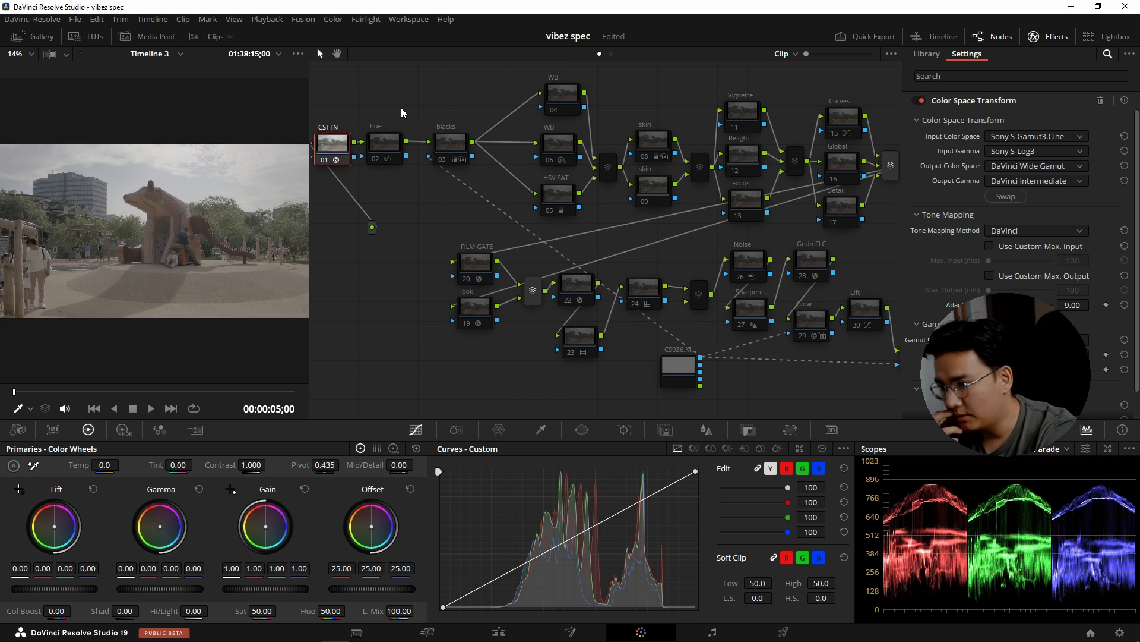
pyautogui.click(577, 289)
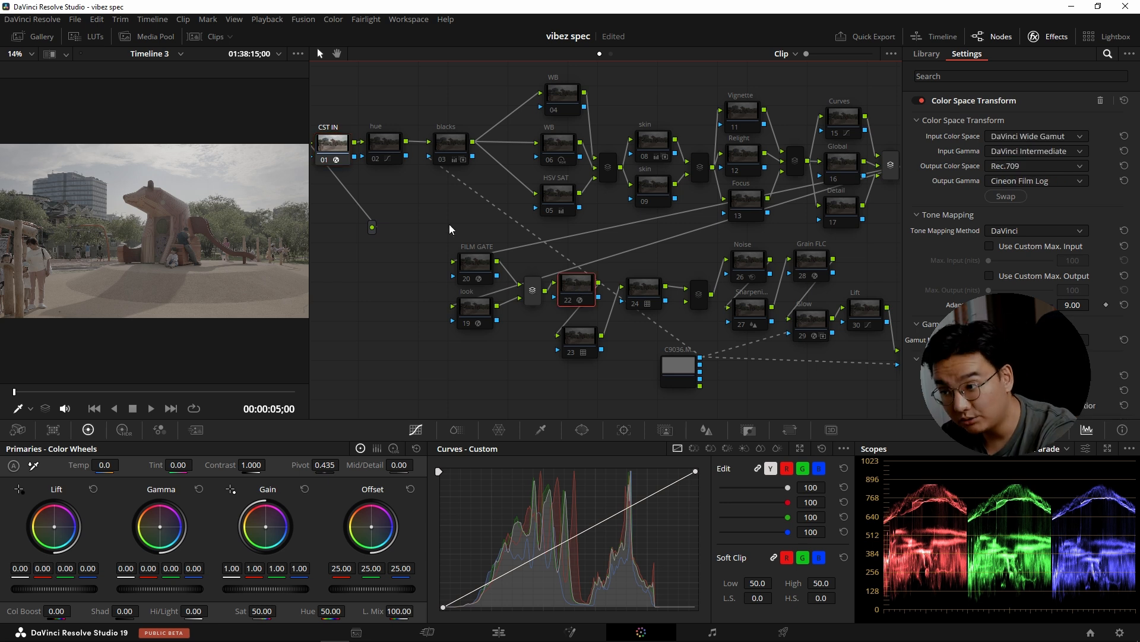
pyautogui.hotkey('ctrl', 'd')
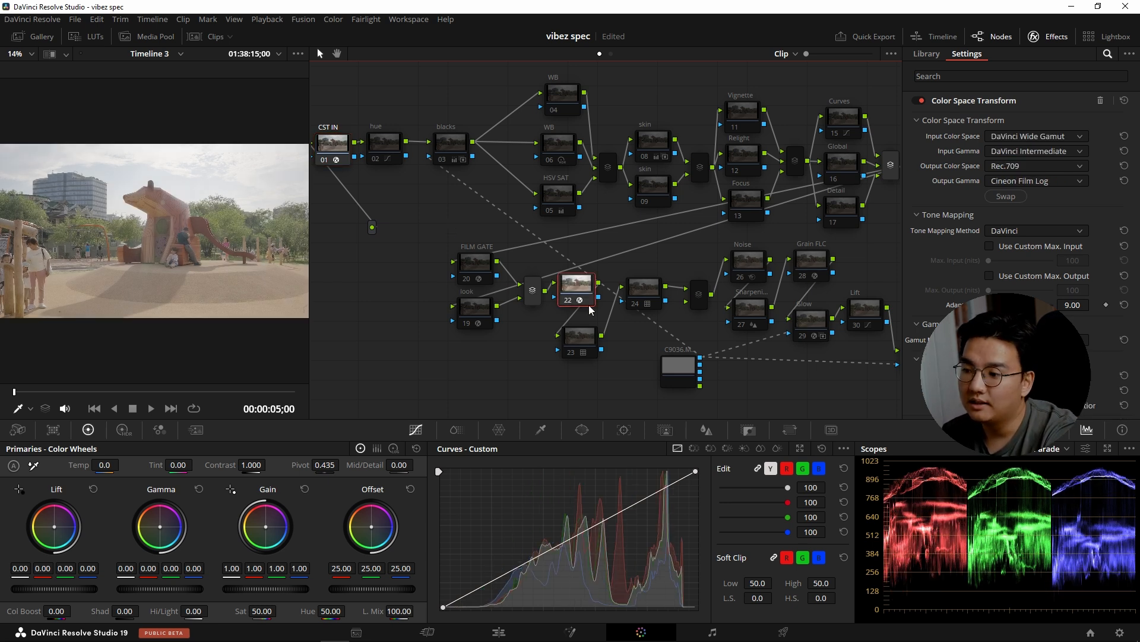
pyautogui.click(587, 333)
pyautogui.click(572, 287)
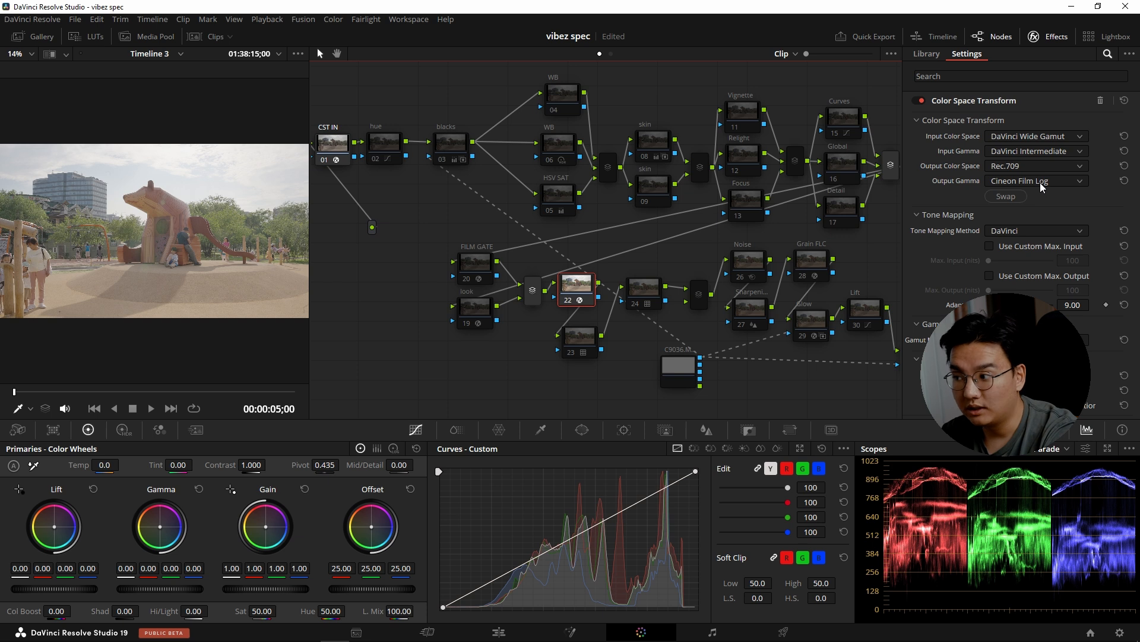
# Enable the LUT on node 23 after the output color space transform.
pyautogui.click(587, 336)
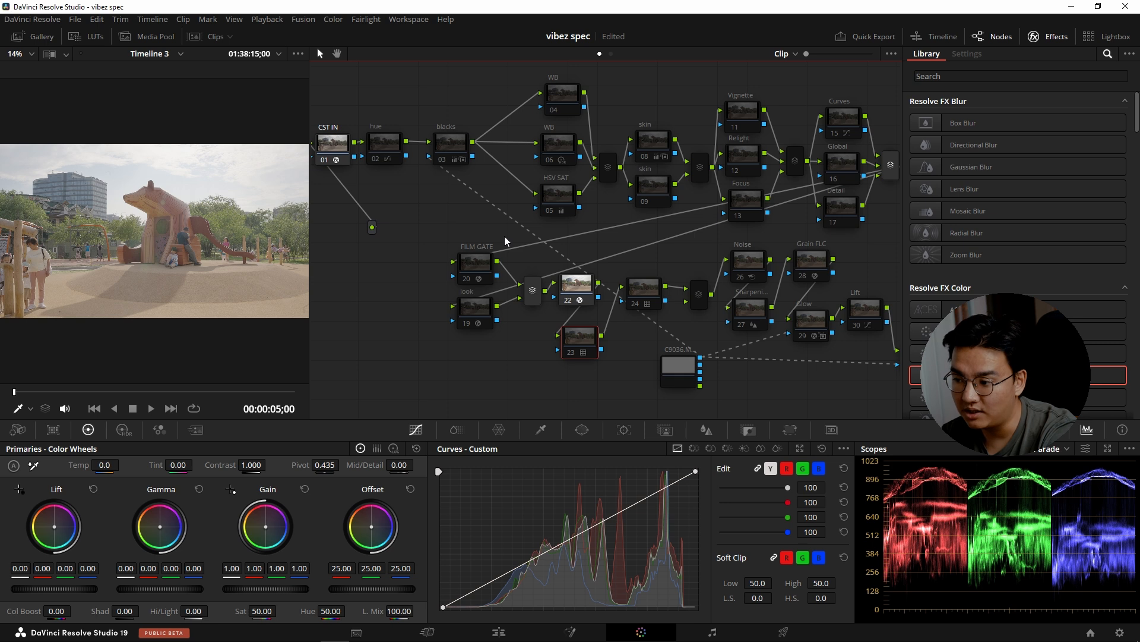
pyautogui.rightClick(586, 338)
pyautogui.click(585, 336)
pyautogui.moveTo(582, 352)
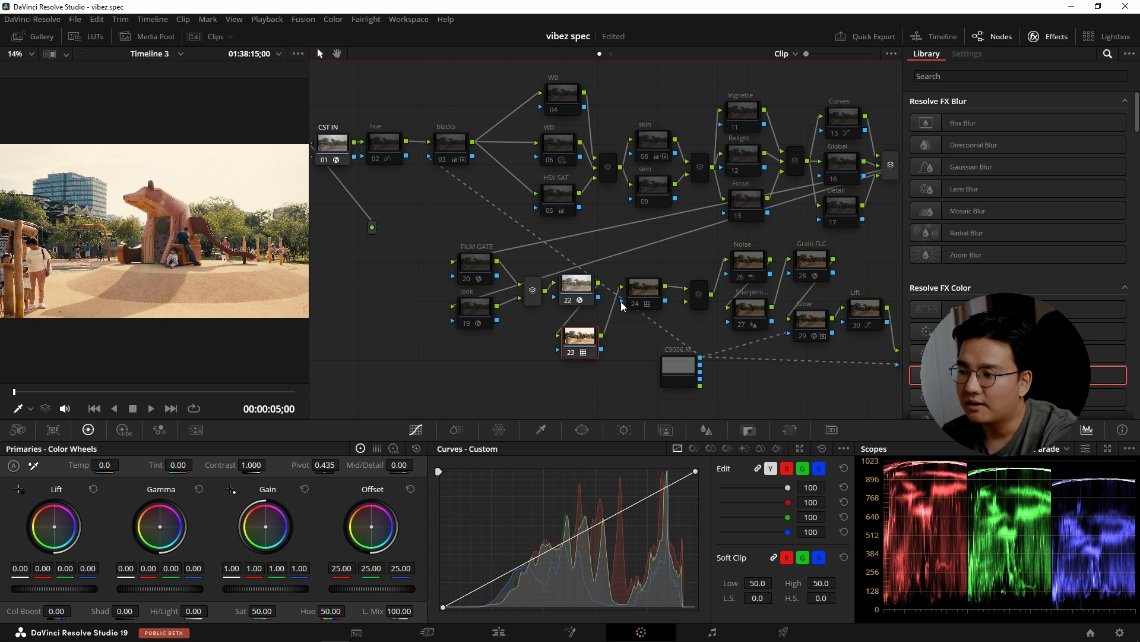
# Enable the hue node and toggle it off and on to compare its effect, leaving it enabled.
pyautogui.moveTo(450, 204); pyautogui.dragTo(473, 215)
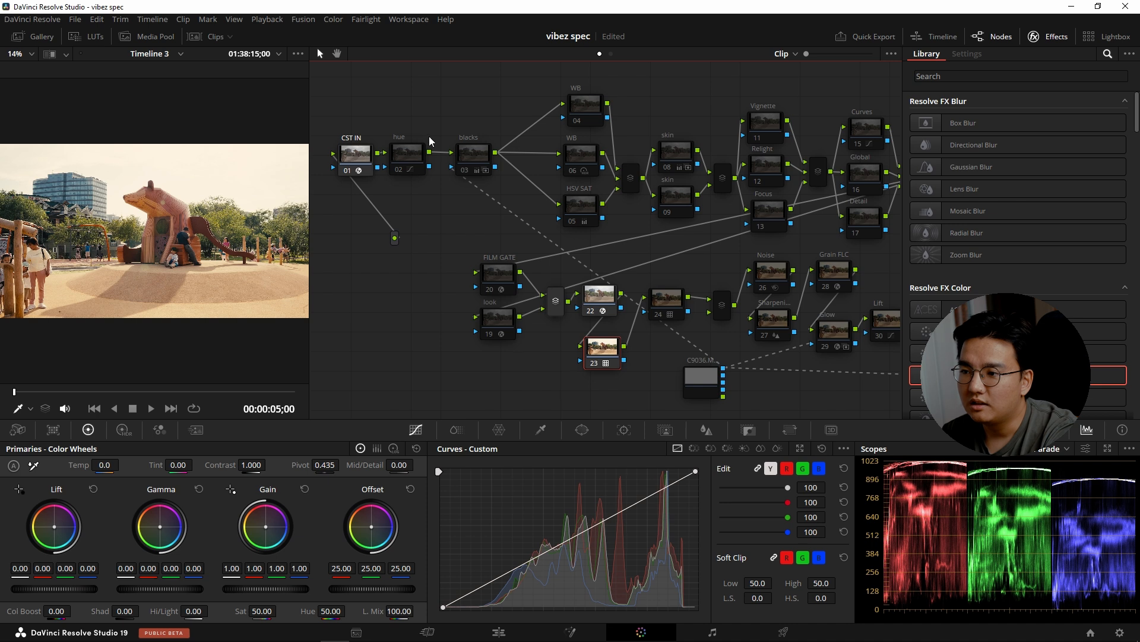
pyautogui.moveTo(458, 124); pyautogui.dragTo(447, 117)
pyautogui.click(407, 150)
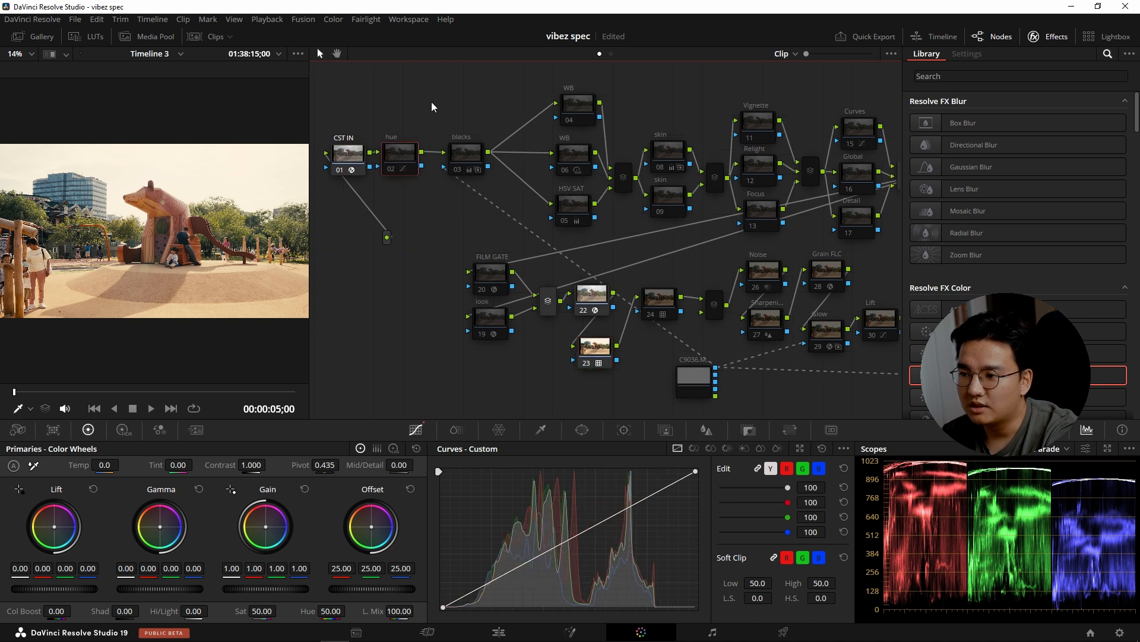
pyautogui.hotkey('ctrl', 'd')
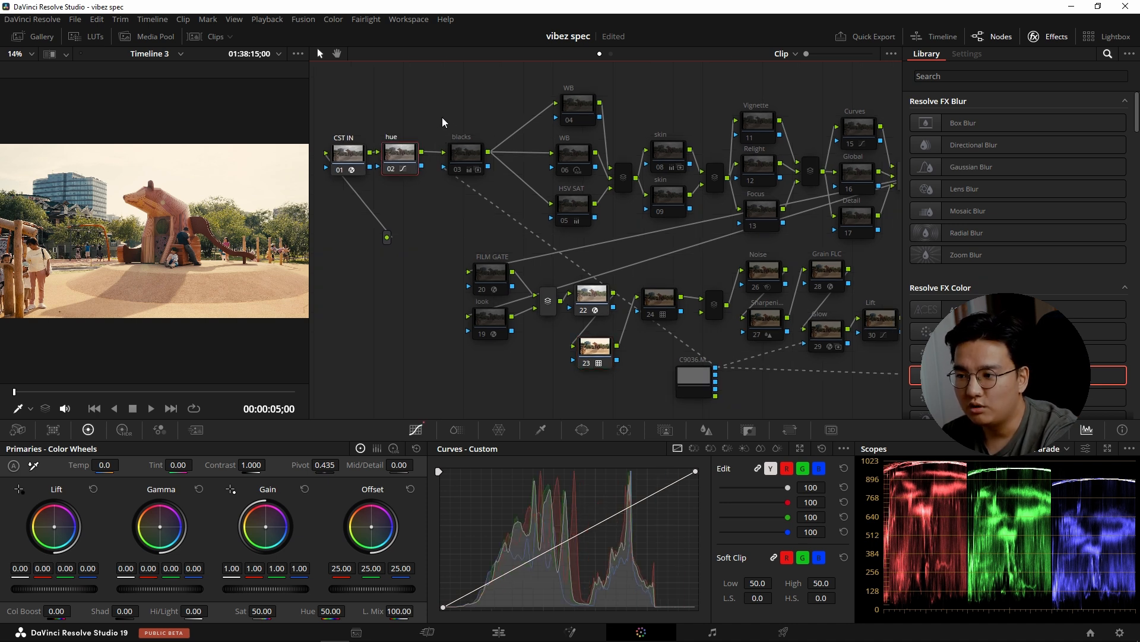
pyautogui.hotkey('ctrl', 'd')
pyautogui.hotkey('ctrl', 'd')
pyautogui.hotkey('ctrl', 'd')
pyautogui.hotkey('ctrl', 'd')
pyautogui.hotkey('ctrl', 'd')
pyautogui.hotkey('ctrl', 'd')
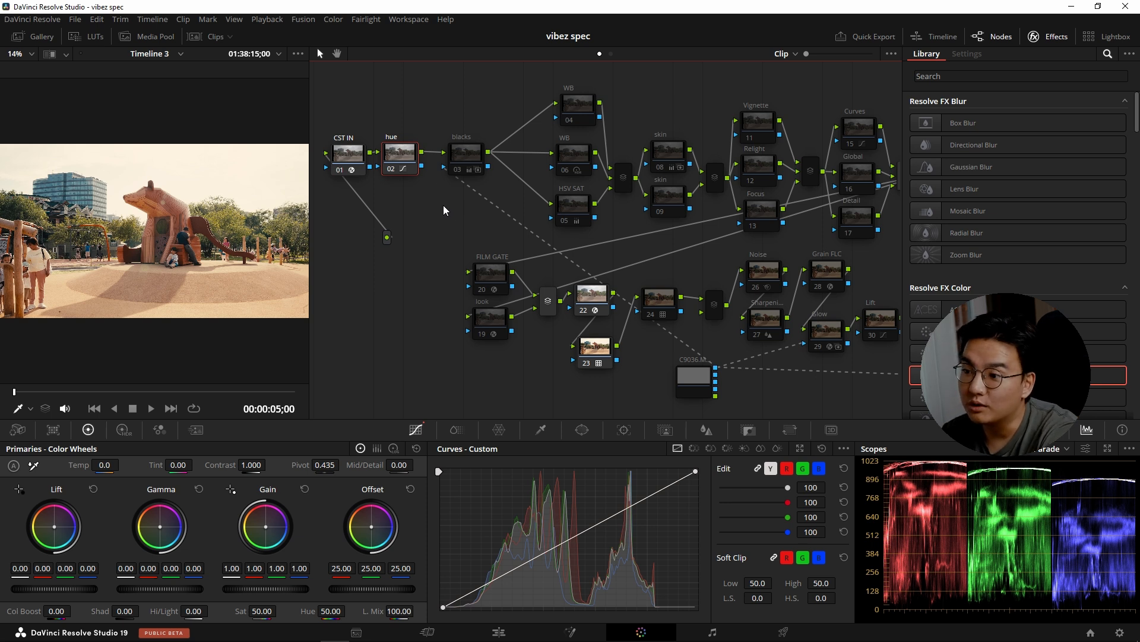
# Examine the Hue Vs Sat and Hue Vs Hue curves of the hue node.
pyautogui.click(455, 430)
pyautogui.click(425, 429)
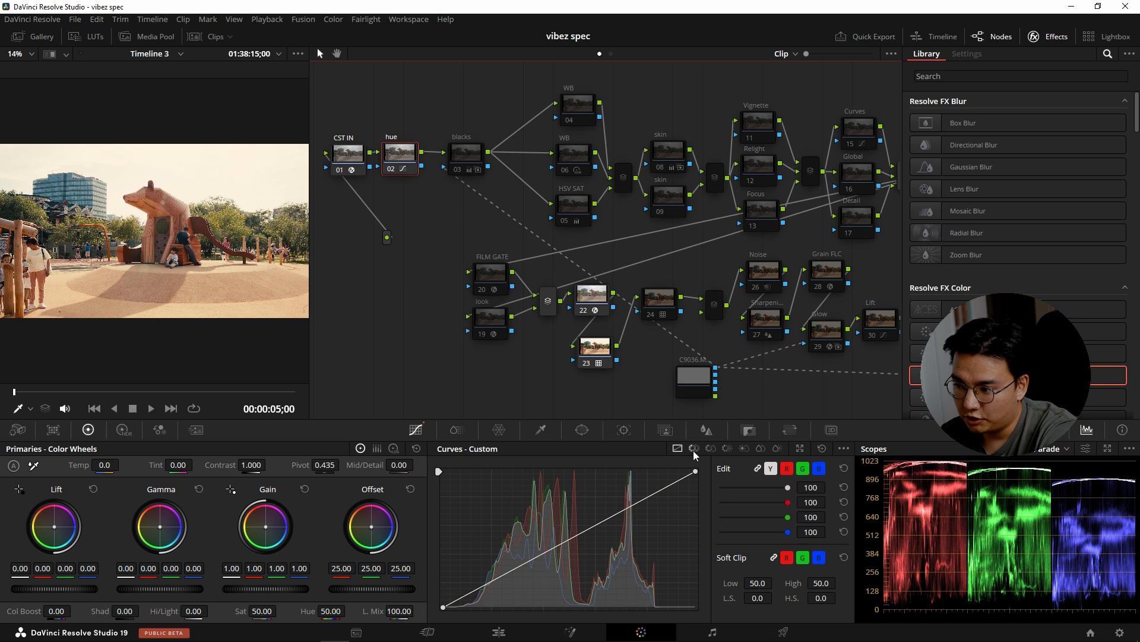
pyautogui.click(712, 449)
pyautogui.click(711, 449)
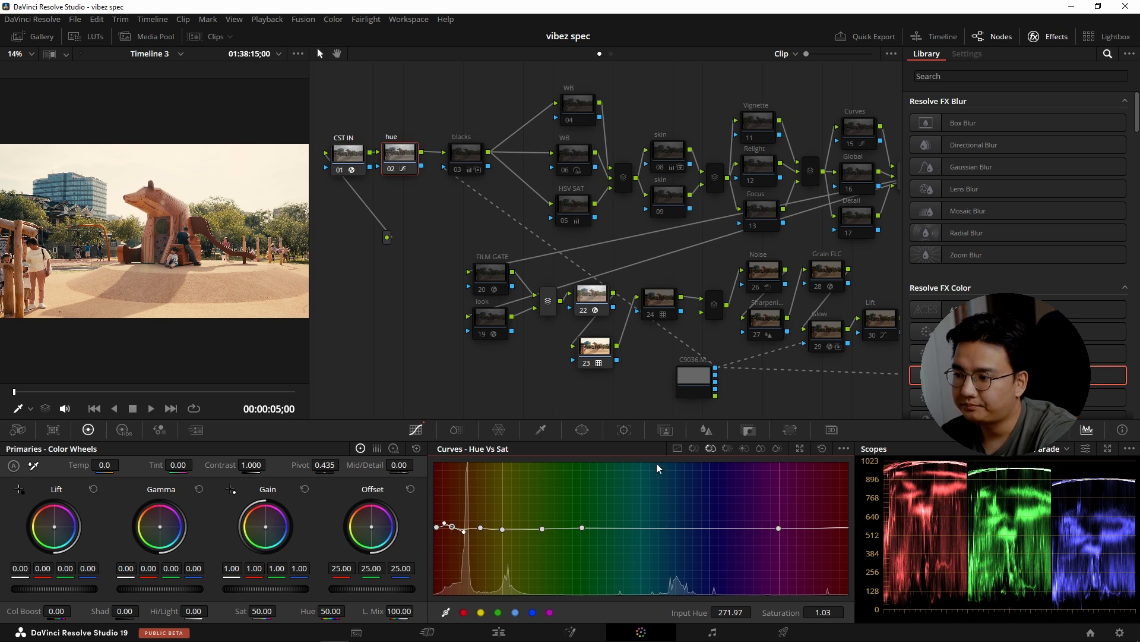
pyautogui.click(694, 448)
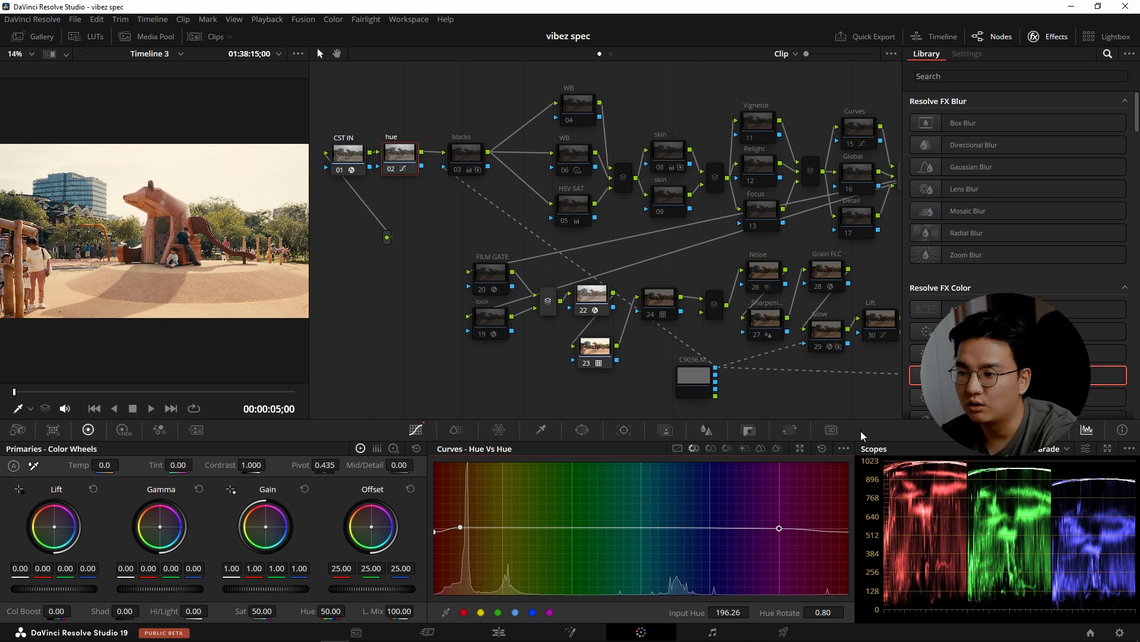
pyautogui.click(403, 158)
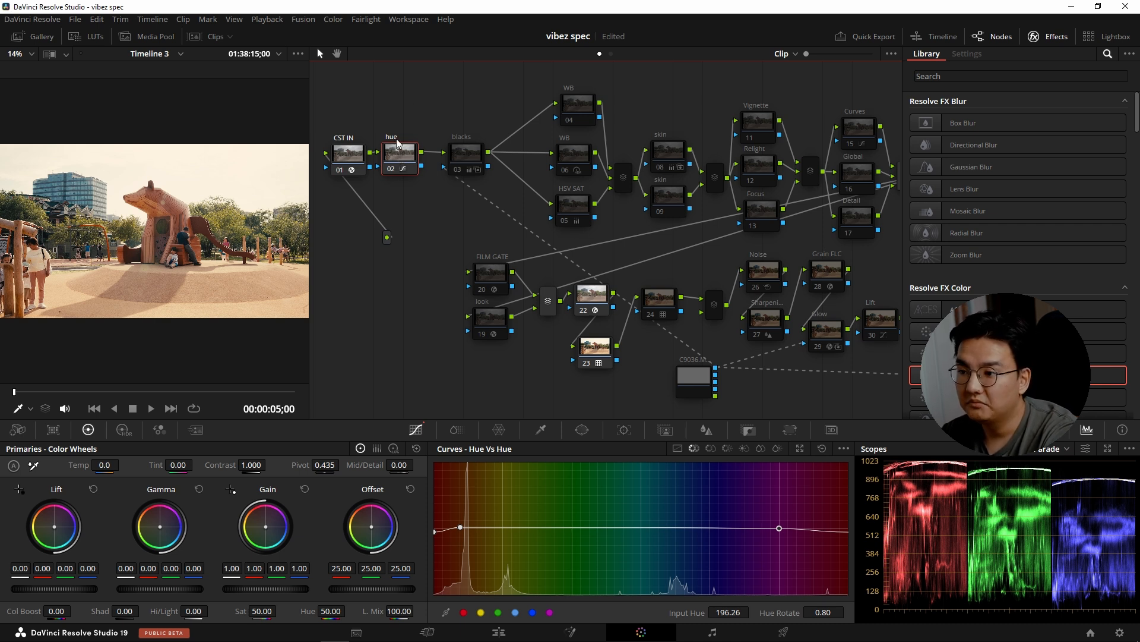
pyautogui.moveTo(398, 156); pyautogui.dragTo(401, 156)
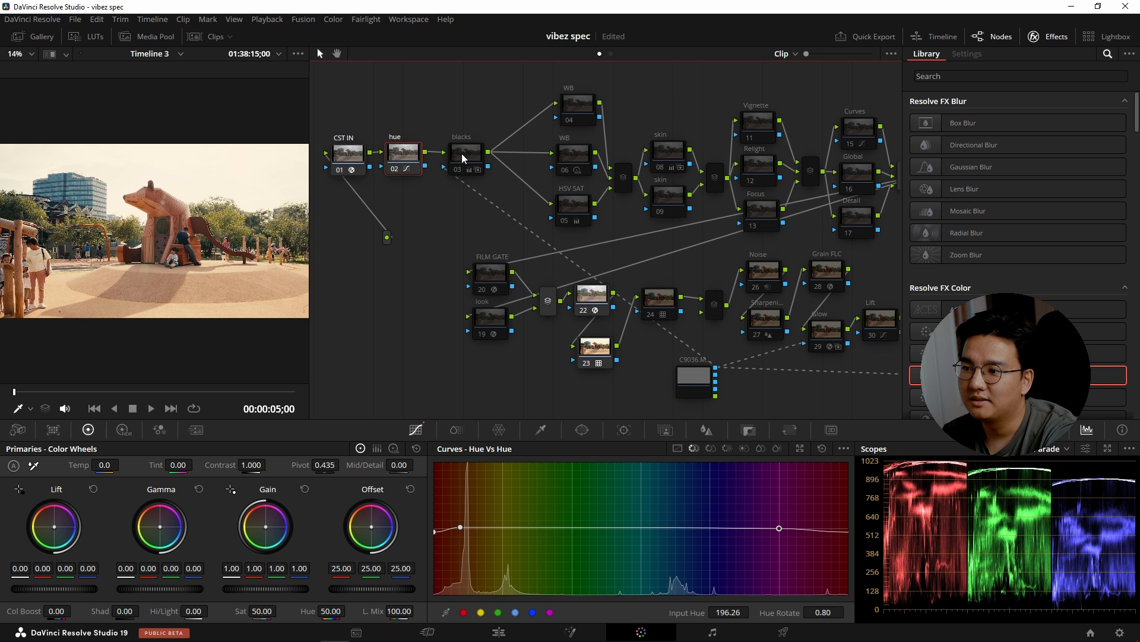
# Enable the two parallel WB nodes, 04 and 06.
pyautogui.click(566, 115)
pyautogui.click(560, 172)
pyautogui.moveTo(563, 216); pyautogui.dragTo(558, 215)
pyautogui.moveTo(566, 112); pyautogui.dragTo(562, 111)
pyautogui.hotkey('ctrl', 'd')
pyautogui.click(560, 165)
pyautogui.click(562, 215)
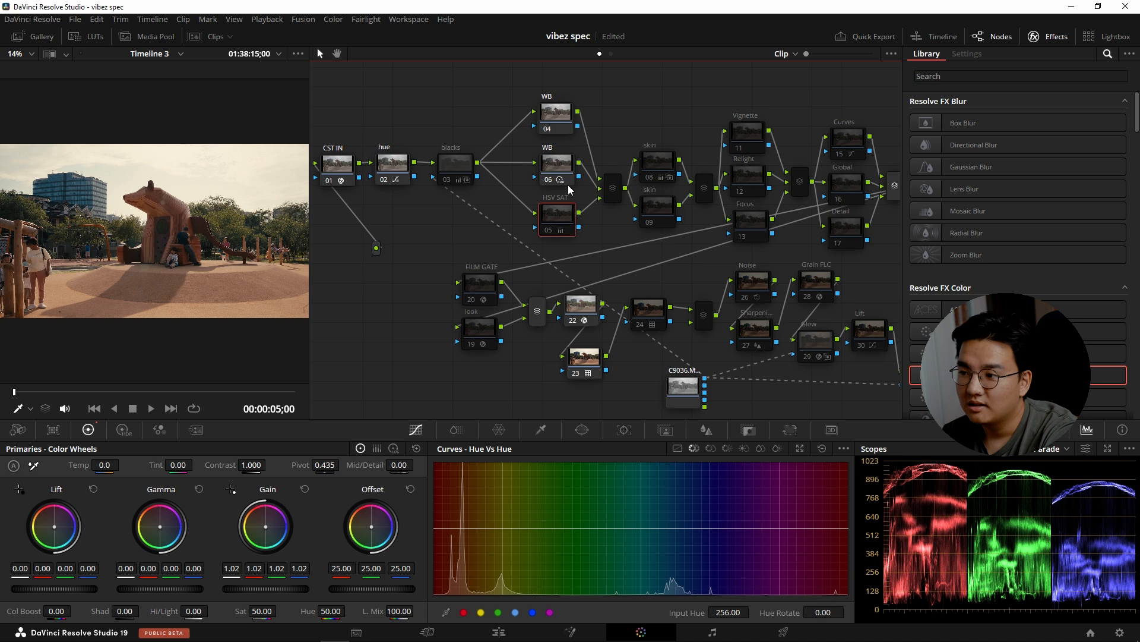
# Rename node 06 to Exp and enable the HSV SAT node.
pyautogui.rightClick(564, 167)
pyautogui.click(580, 198)
pyautogui.write('E')
pyautogui.click(558, 219)
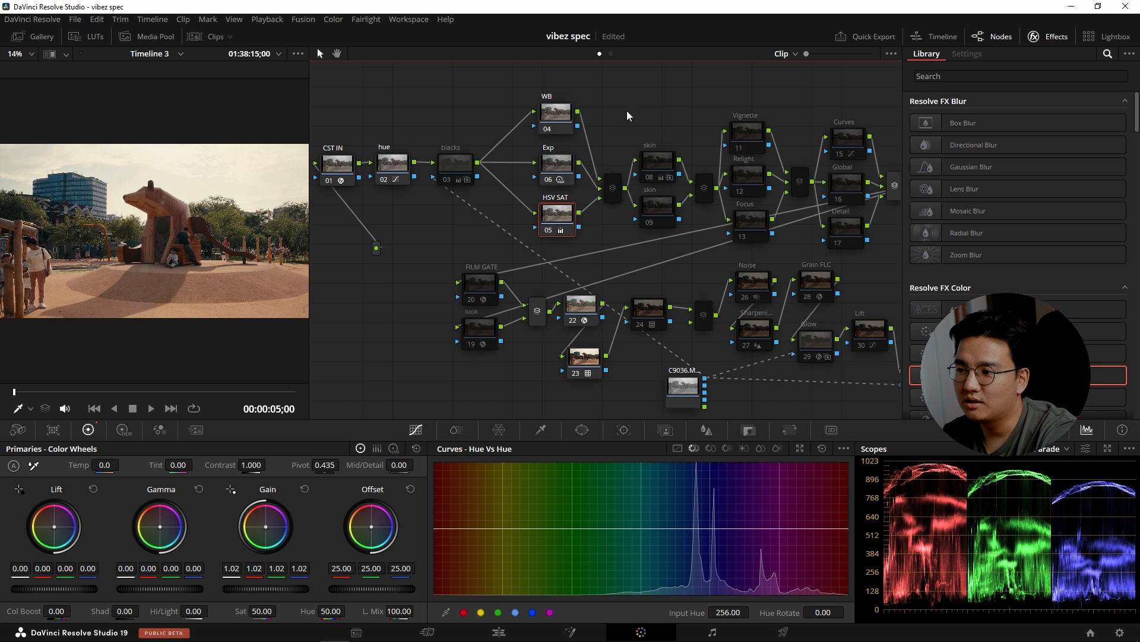
# Review the WB, Exp and LUT nodes, and look at the Film Looks LUTs in the LUT browser before closing it.
pyautogui.click(558, 110)
pyautogui.click(563, 171)
pyautogui.click(557, 125)
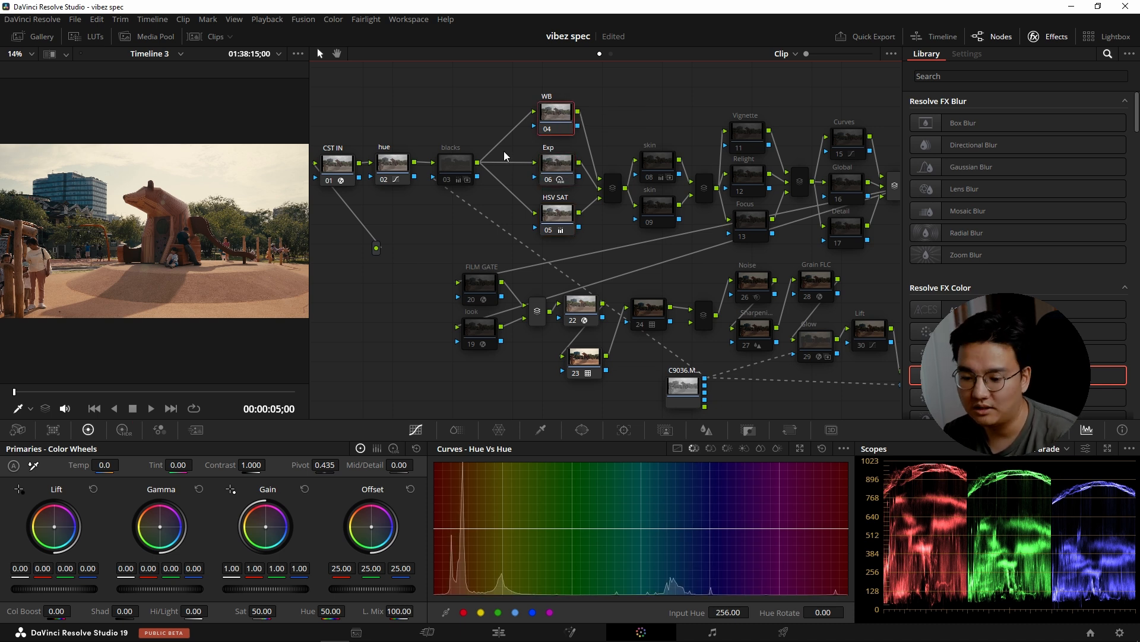
pyautogui.click(583, 354)
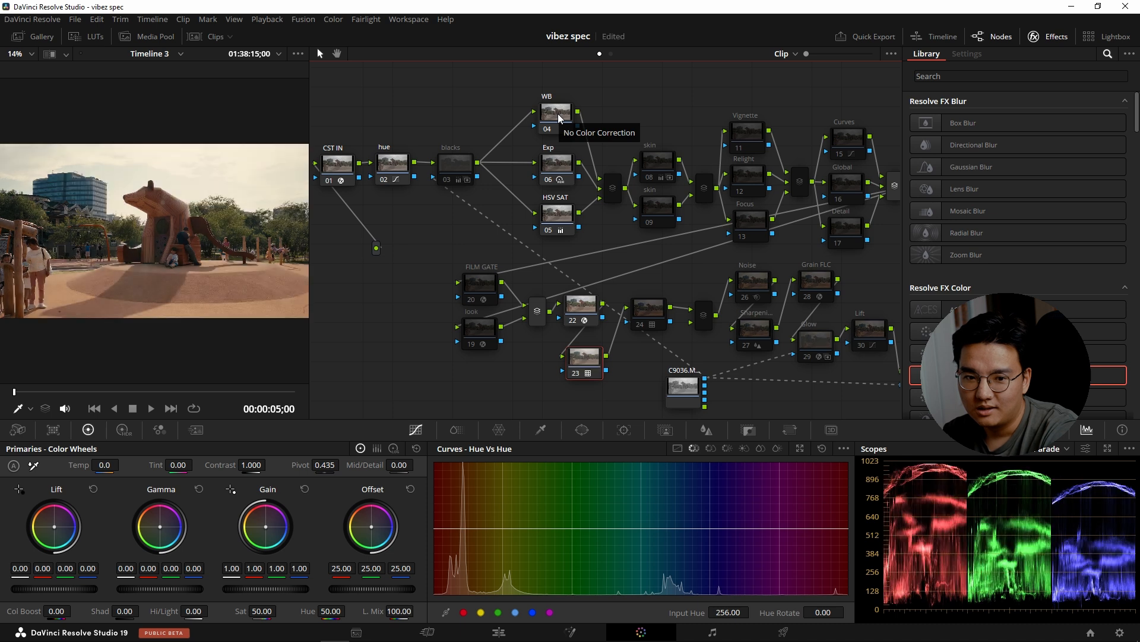
pyautogui.click(88, 36)
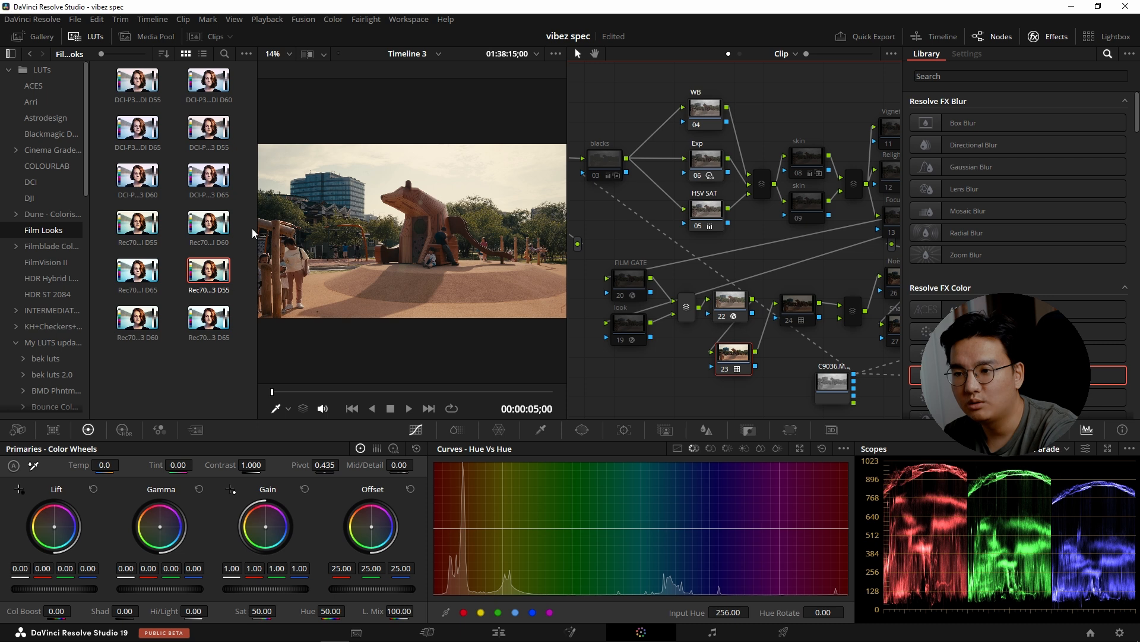
pyautogui.click(76, 36)
pyautogui.moveTo(567, 193); pyautogui.dragTo(164, 197)
# Inspect the WB node and the Exp node's High Dynamic Range color wheels, and select the HSV SAT node.
pyautogui.click(496, 107)
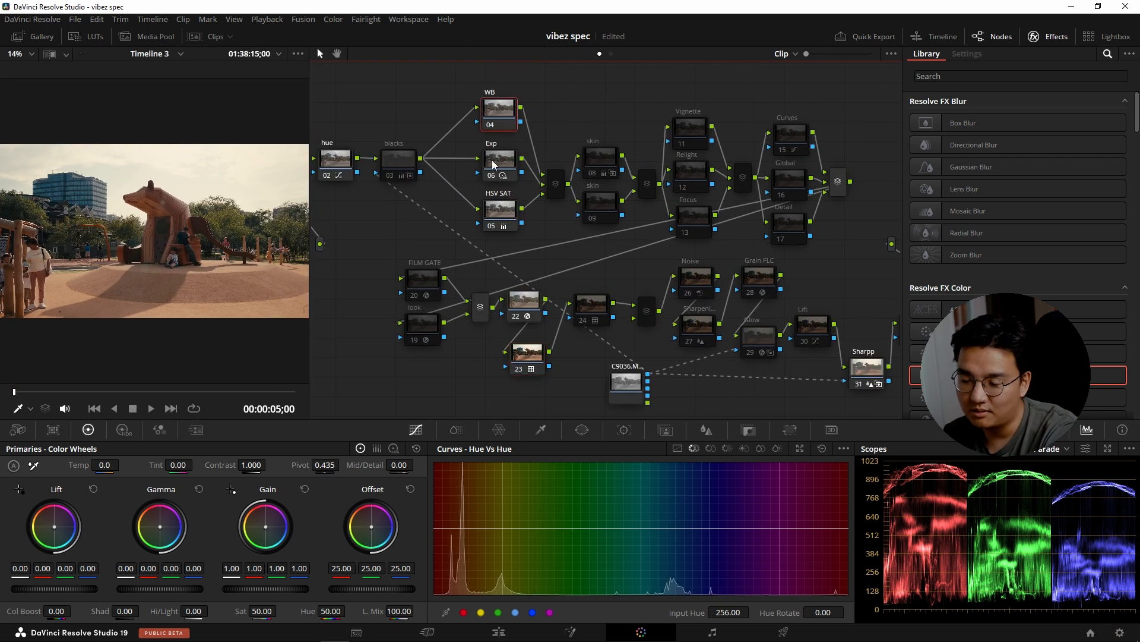
pyautogui.click(502, 165)
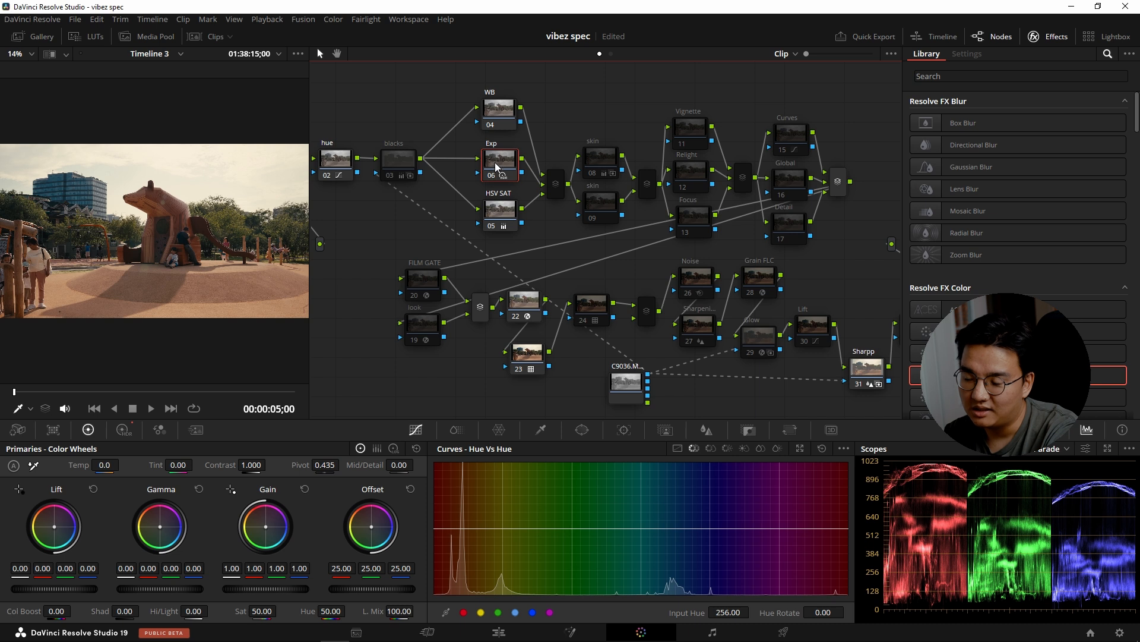
pyautogui.click(122, 431)
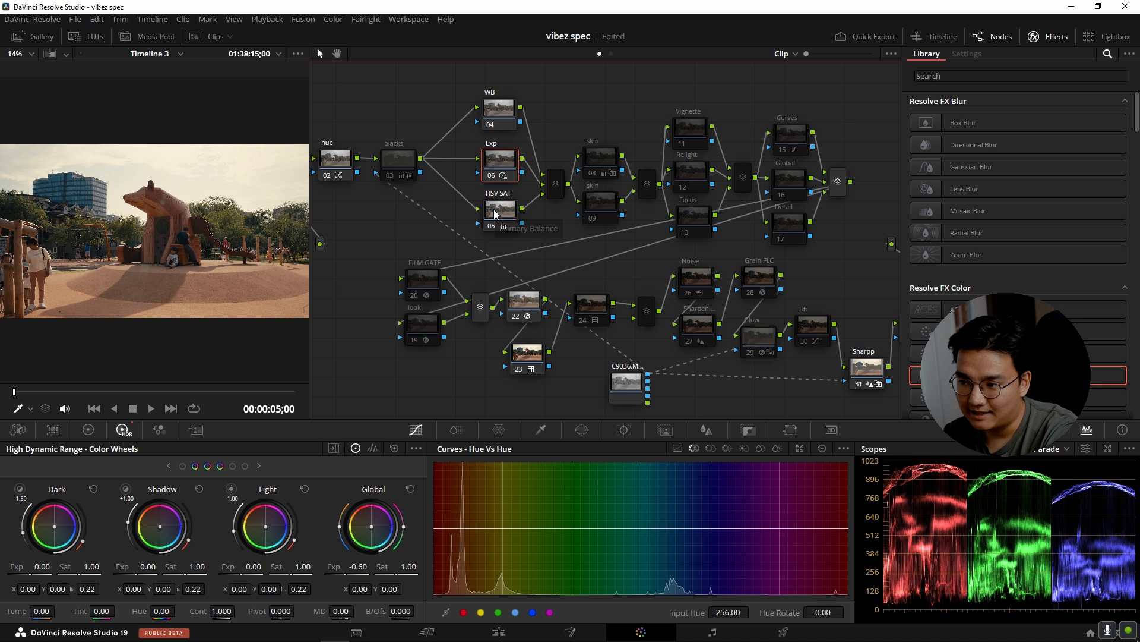
pyautogui.click(495, 213)
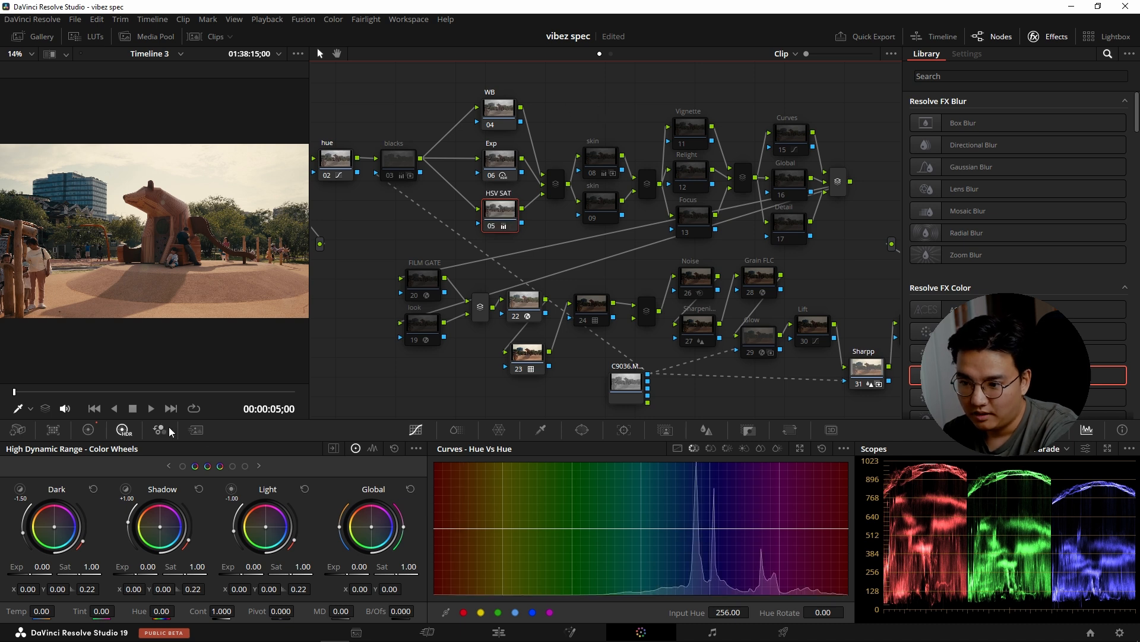
# Try a different saturation in the HSV SAT node's Primaries color wheels and undo it.
pyautogui.click(89, 429)
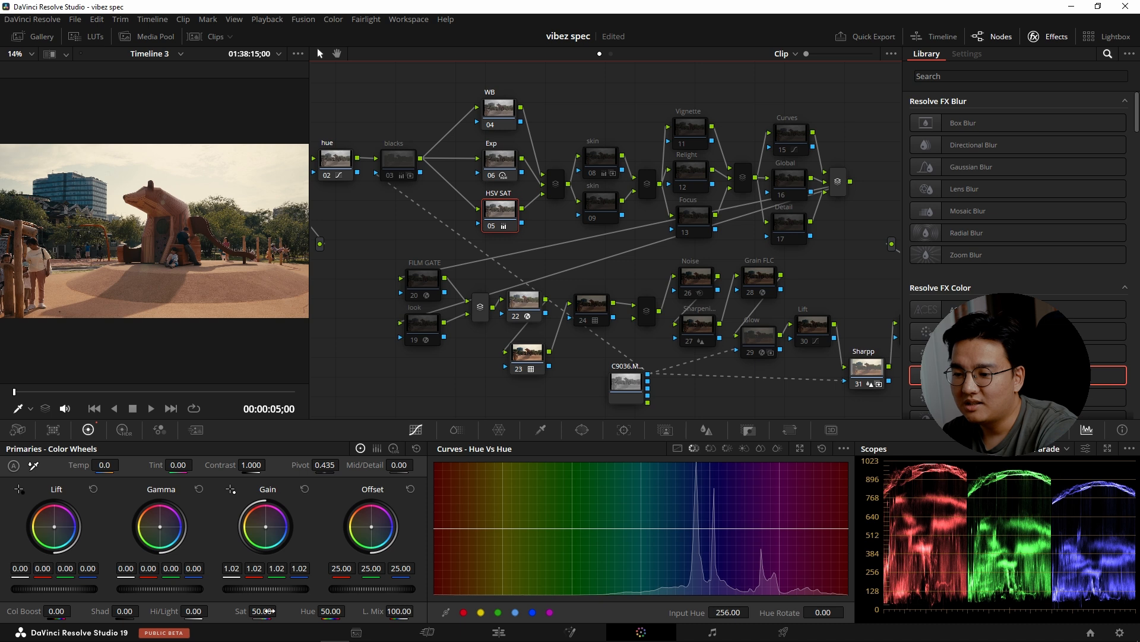
pyautogui.moveTo(254, 610); pyautogui.dragTo(193, 610)
pyautogui.hotkey('ctrl', 'z')
# Look at the color space, gamma and channel options of the HSV SAT node, leaving them as they are.
pyautogui.rightClick(504, 214)
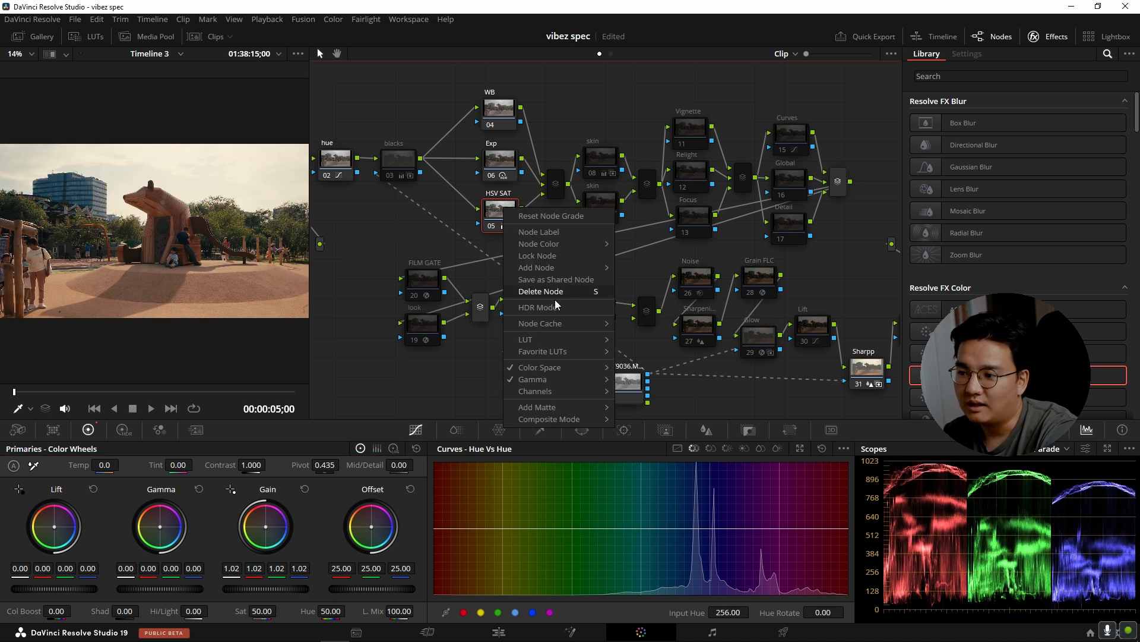
pyautogui.moveTo(553, 368)
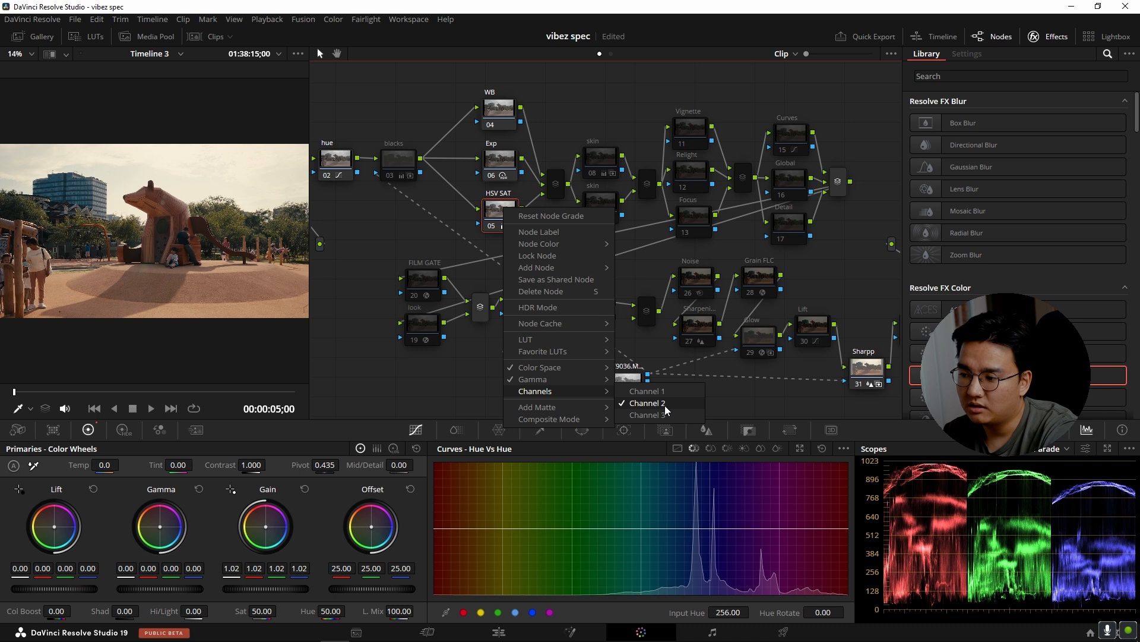
pyautogui.click(493, 214)
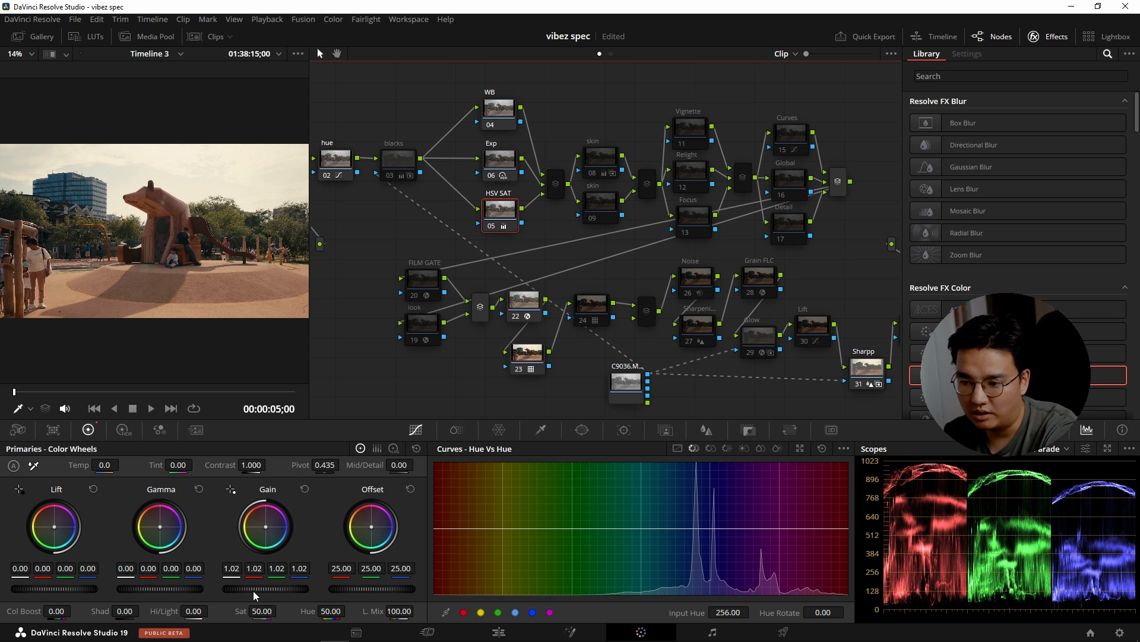
# Raise the HSV SAT node's Gain to 1.04 and compare the picture with the node off and on.
pyautogui.moveTo(254, 590); pyautogui.dragTo(283, 590)
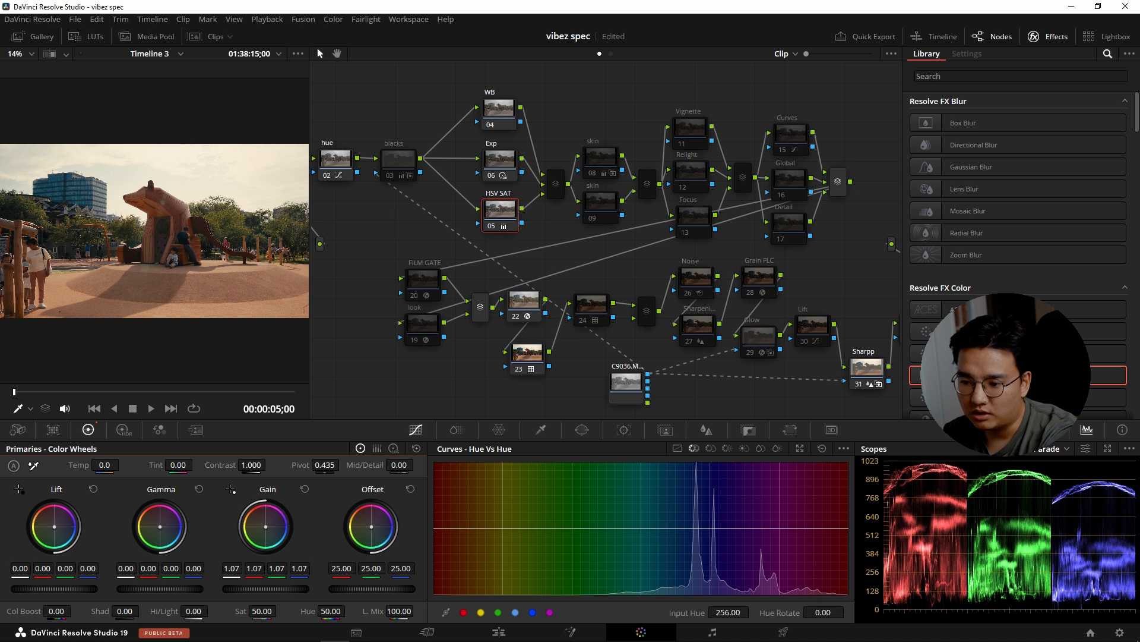
pyautogui.moveTo(282, 590); pyautogui.dragTo(278, 590)
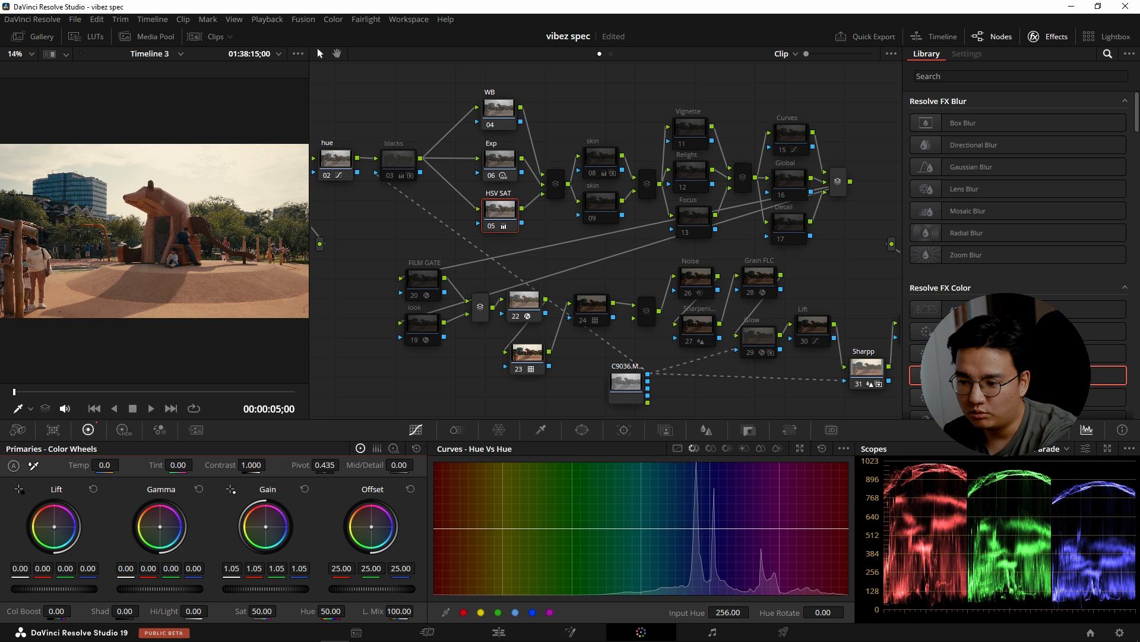
pyautogui.hotkey('ctrl', 'd')
pyautogui.hotkey('ctrl', 'd')
pyautogui.hotkey('ctrl', 'd')
pyautogui.hotkey('ctrl', 'd')
pyautogui.hotkey('ctrl', 'd')
pyautogui.hotkey('ctrl', 'd')
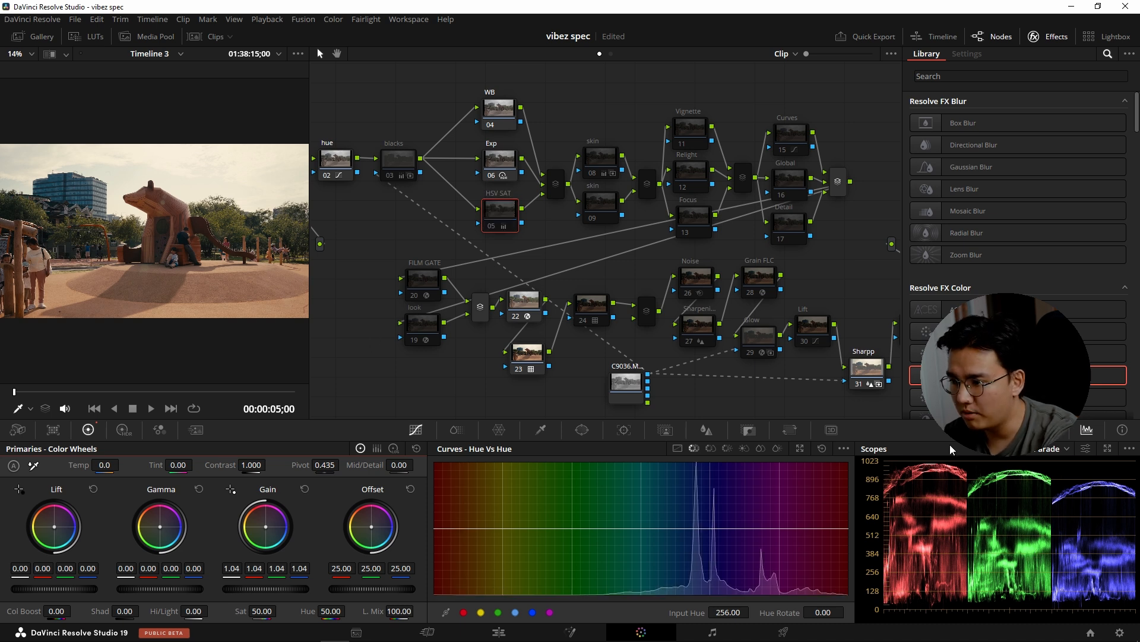
pyautogui.hotkey('ctrl', 'd')
# Toggle skin node 08 off and on to compare its effect on the clip.
pyautogui.hotkey('ctrl', 'd')
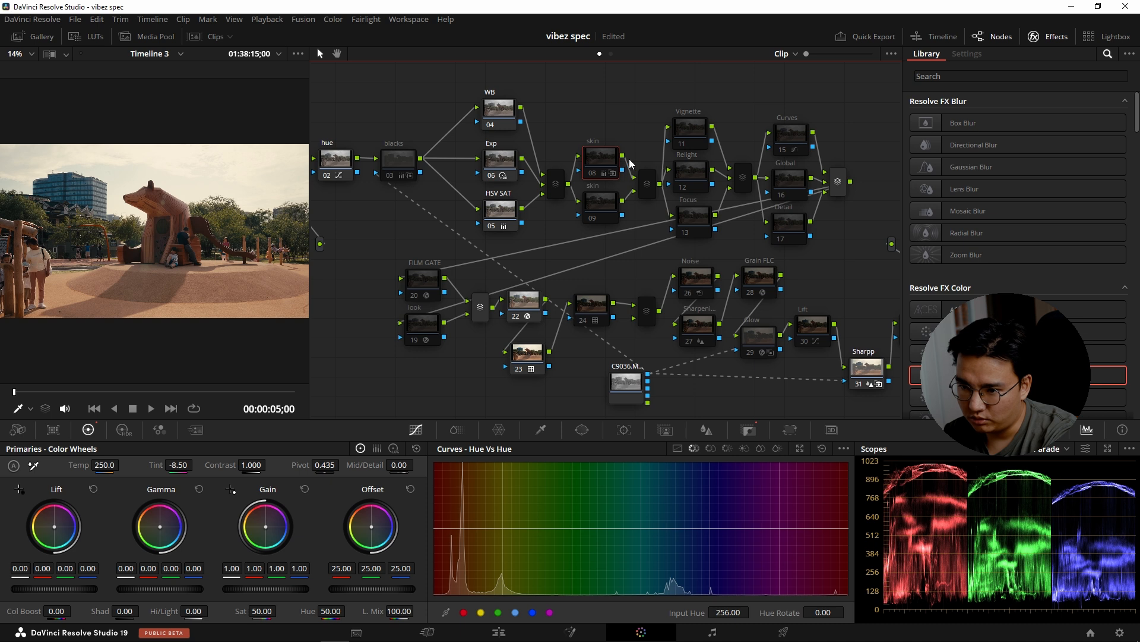
pyautogui.click(612, 160)
pyautogui.hotkey('ctrl', 'd')
pyautogui.hotkey('ctrl', 'd')
pyautogui.hotkey('ctrl', 'd')
pyautogui.hotkey('ctrl', 'd')
pyautogui.hotkey('ctrl', 'd')
pyautogui.hotkey('ctrl', 'd')
pyautogui.hotkey('ctrl', 'd')
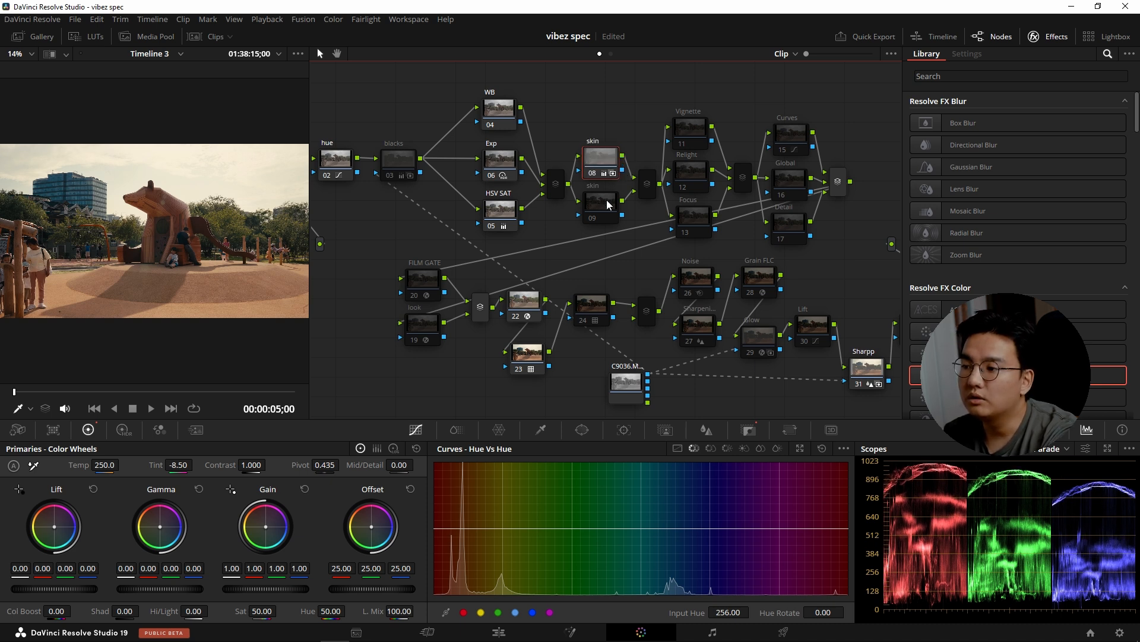
# Inspect the key settings of skin node 08 and look at skin node 09.
pyautogui.click(749, 429)
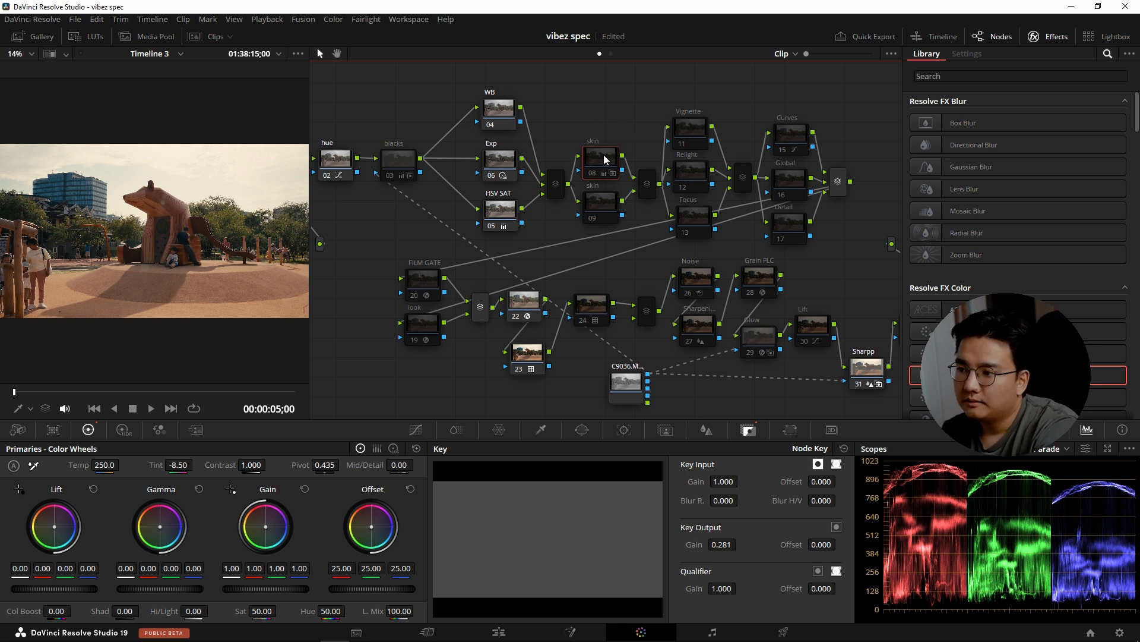
pyautogui.click(599, 207)
pyautogui.click(602, 161)
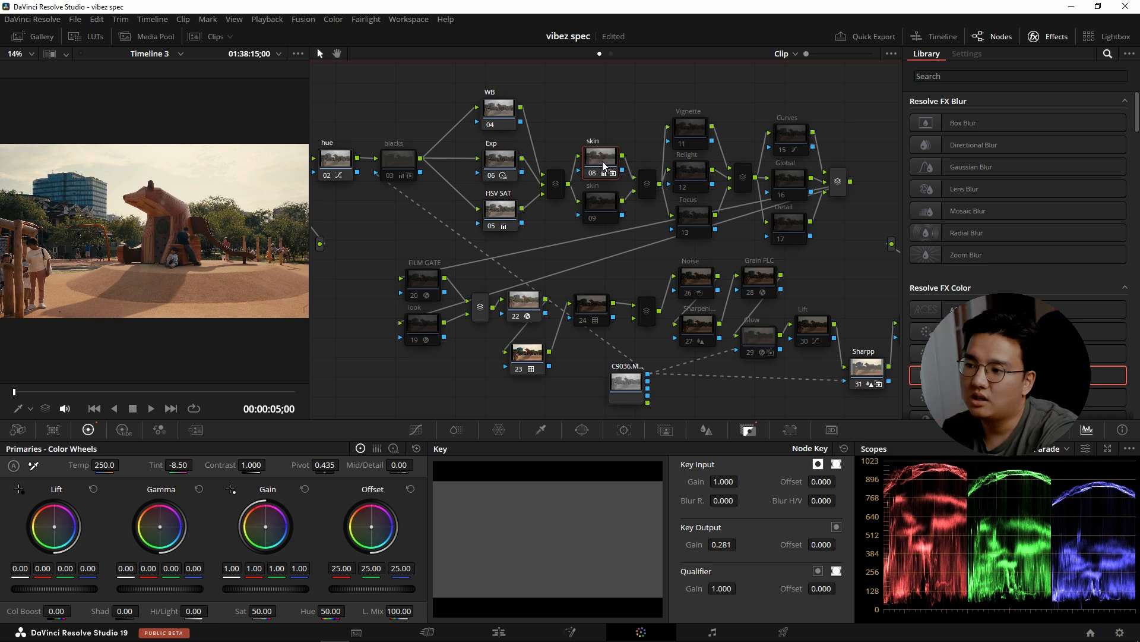
# Look through the Vignette, Relight and Focus nodes in turn.
pyautogui.click(689, 126)
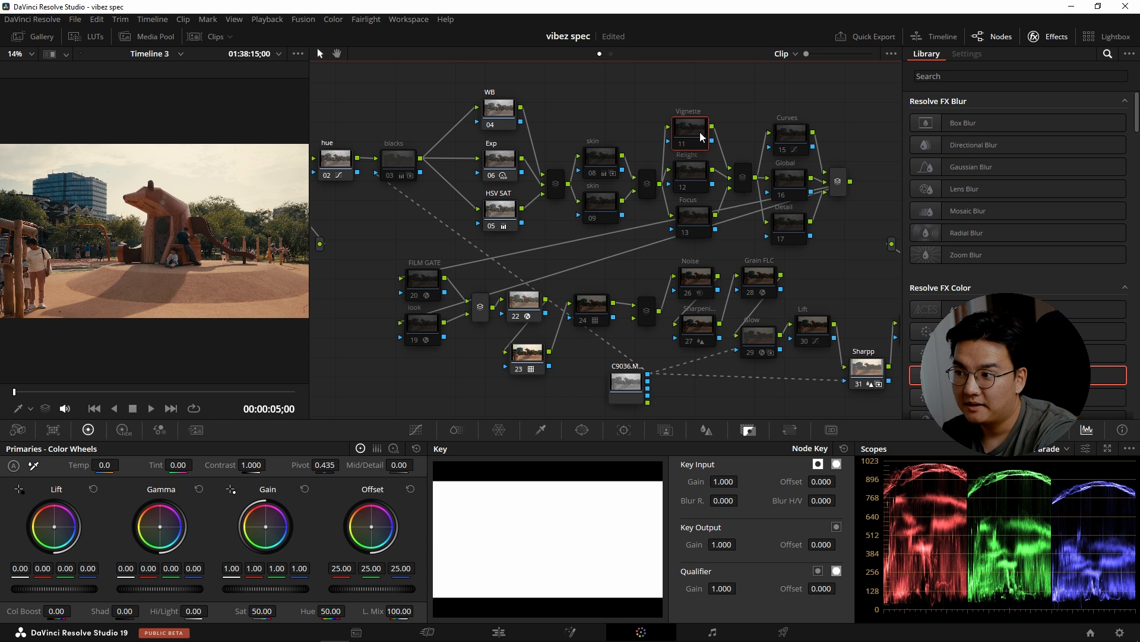
pyautogui.click(693, 170)
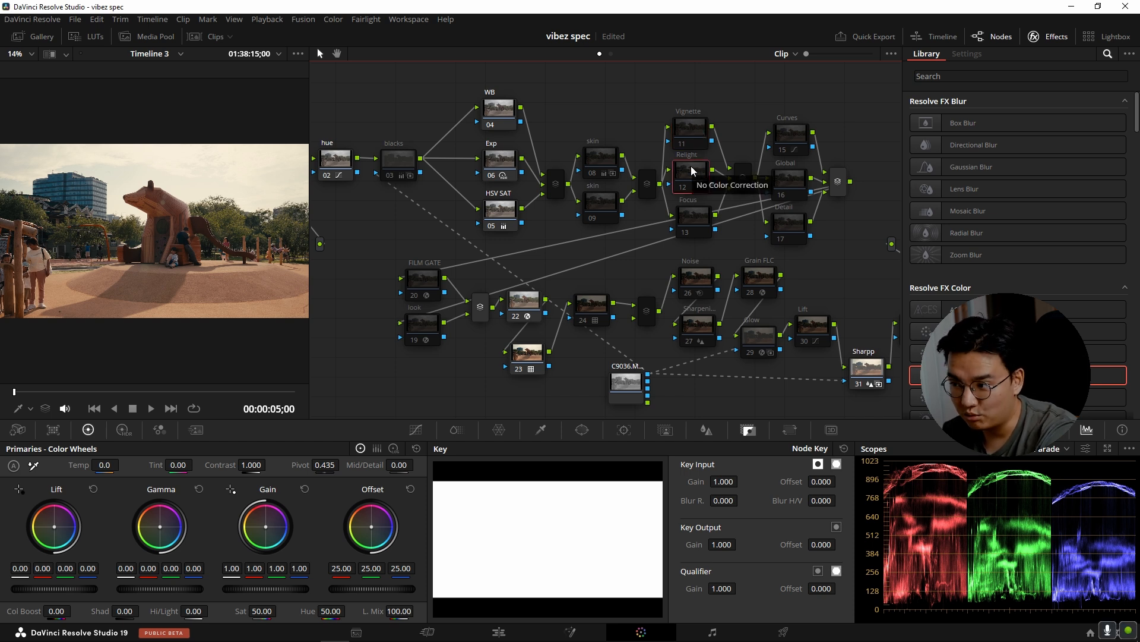
pyautogui.click(696, 218)
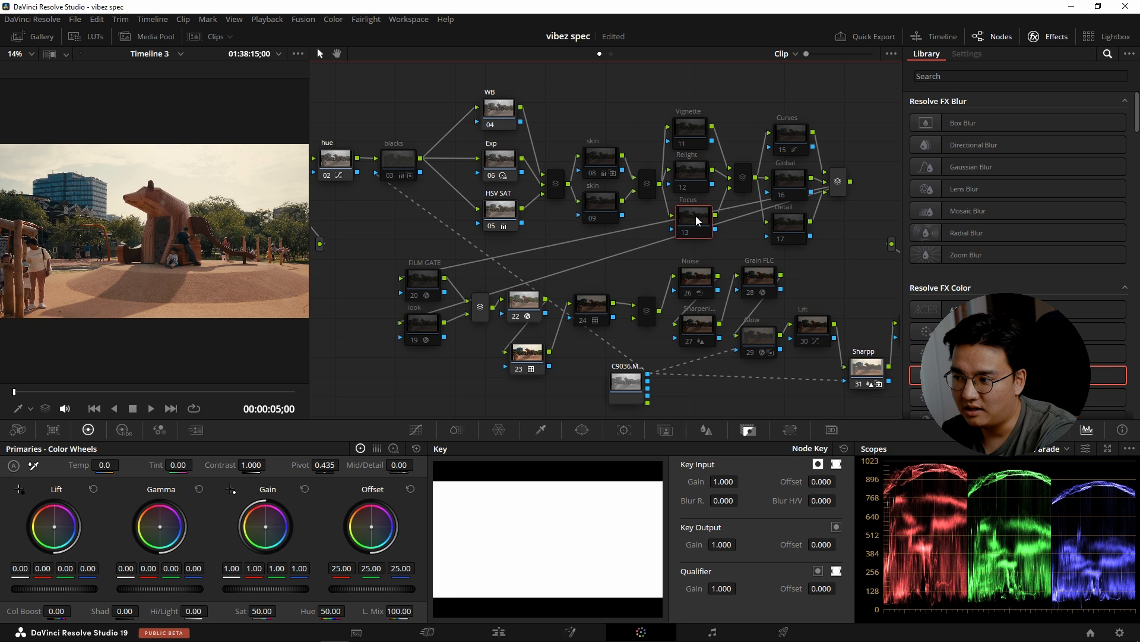
# Enable the Curves node, compare it off and on, and show its custom curve.
pyautogui.click(785, 135)
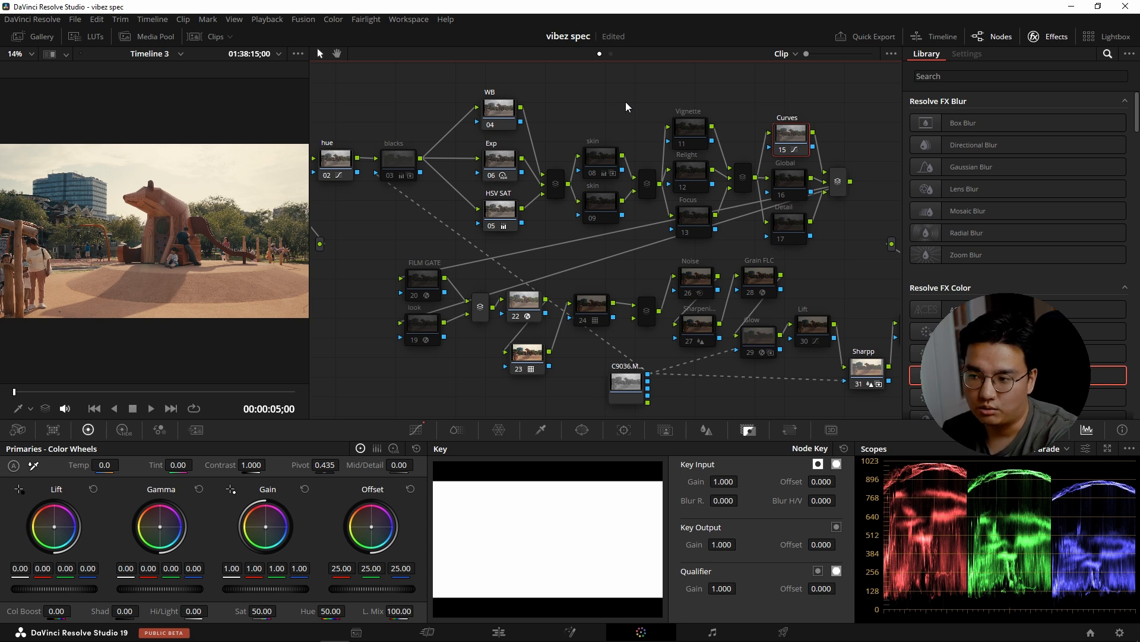
pyautogui.hotkey('ctrl', 'd')
pyautogui.hotkey('ctrl', 'd')
pyautogui.hotkey('ctrl', 'd')
pyautogui.hotkey('ctrl', 'd')
pyautogui.hotkey('ctrl', 'd')
pyautogui.hotkey('ctrl', 'd')
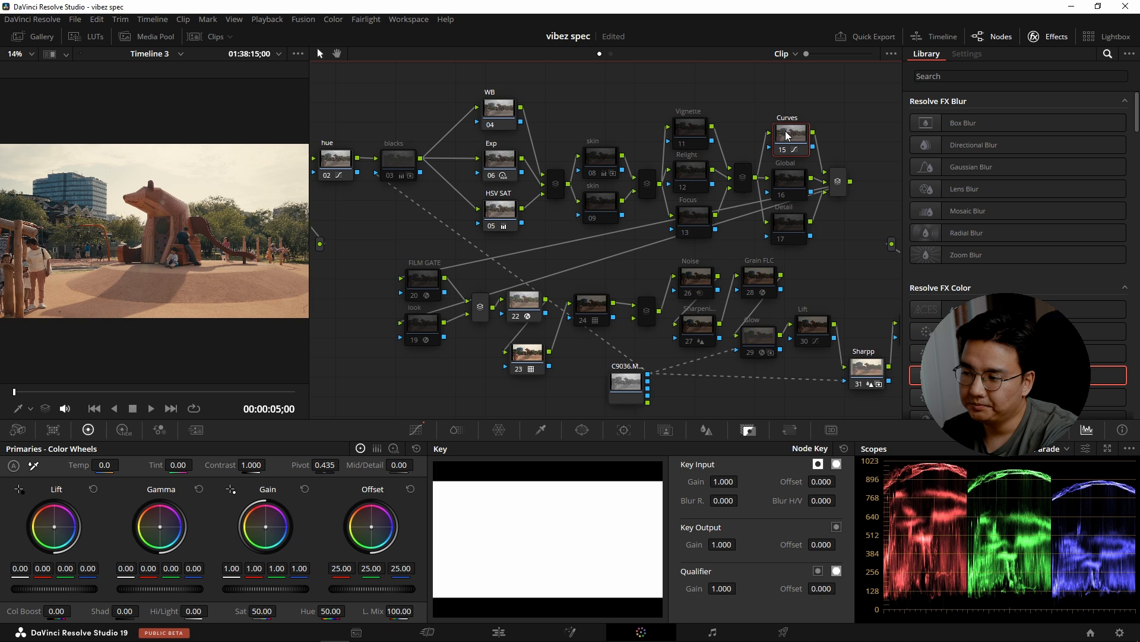
pyautogui.click(416, 429)
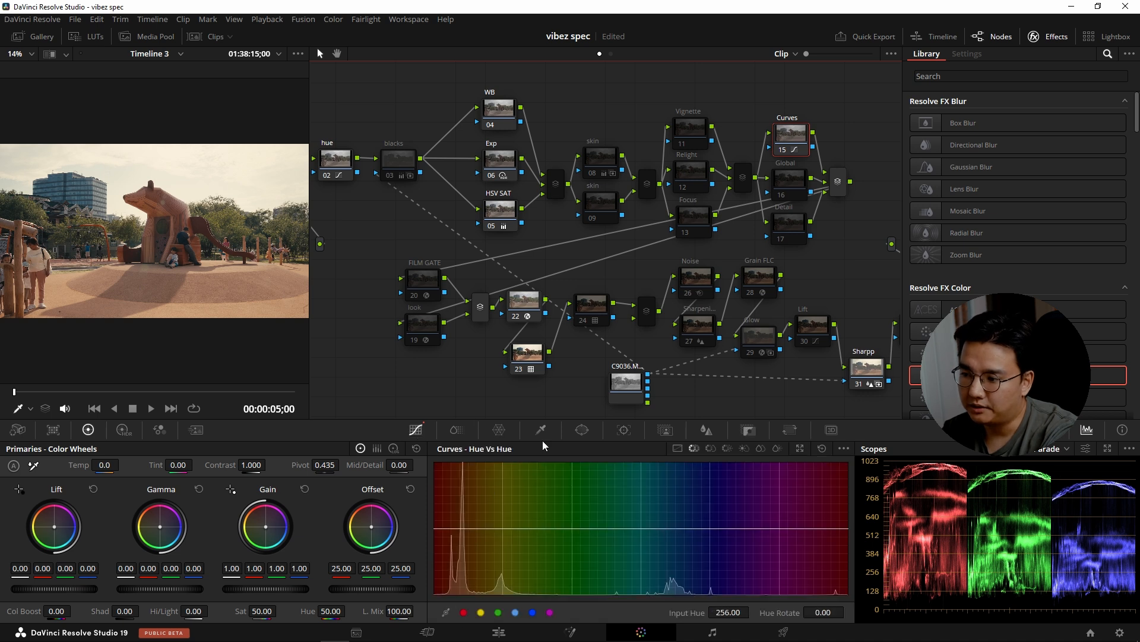
pyautogui.click(687, 449)
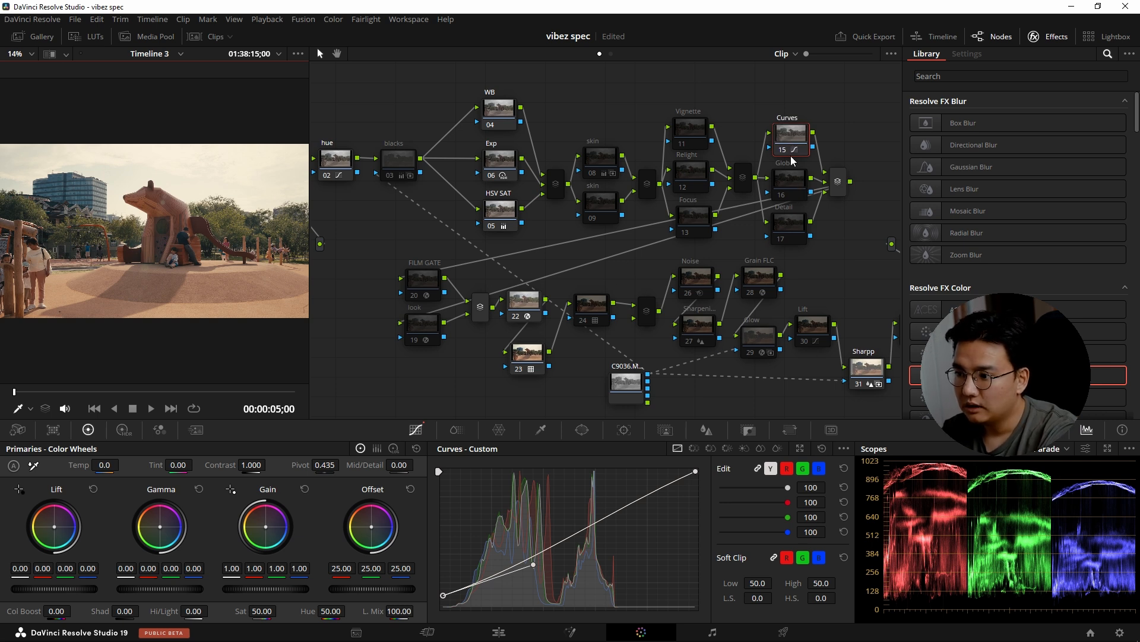
# Select the FILM GATE node and toggle it to compare its effect on the frame.
pyautogui.click(434, 285)
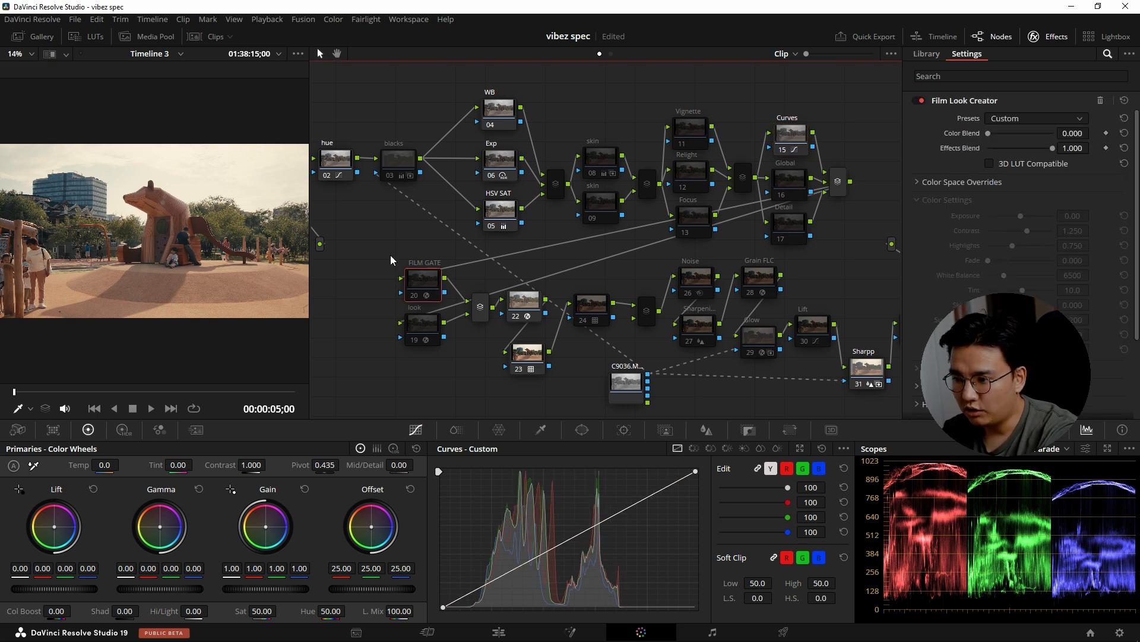
pyautogui.moveTo(389, 240); pyautogui.dragTo(426, 362)
pyautogui.click(390, 251)
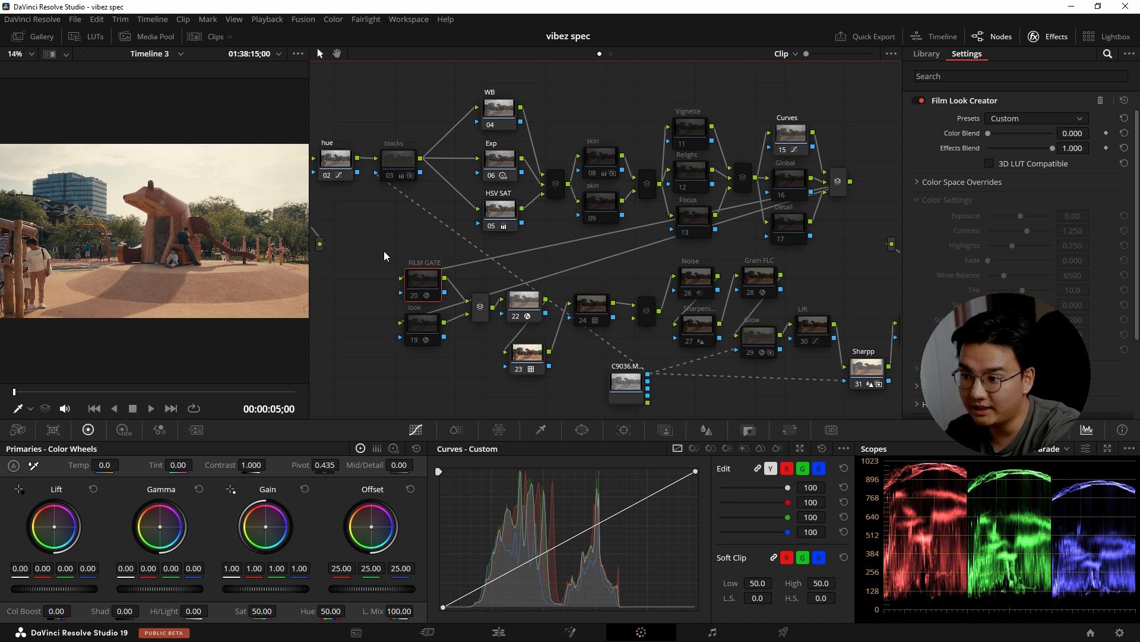
pyautogui.hotkey('ctrl', 'd')
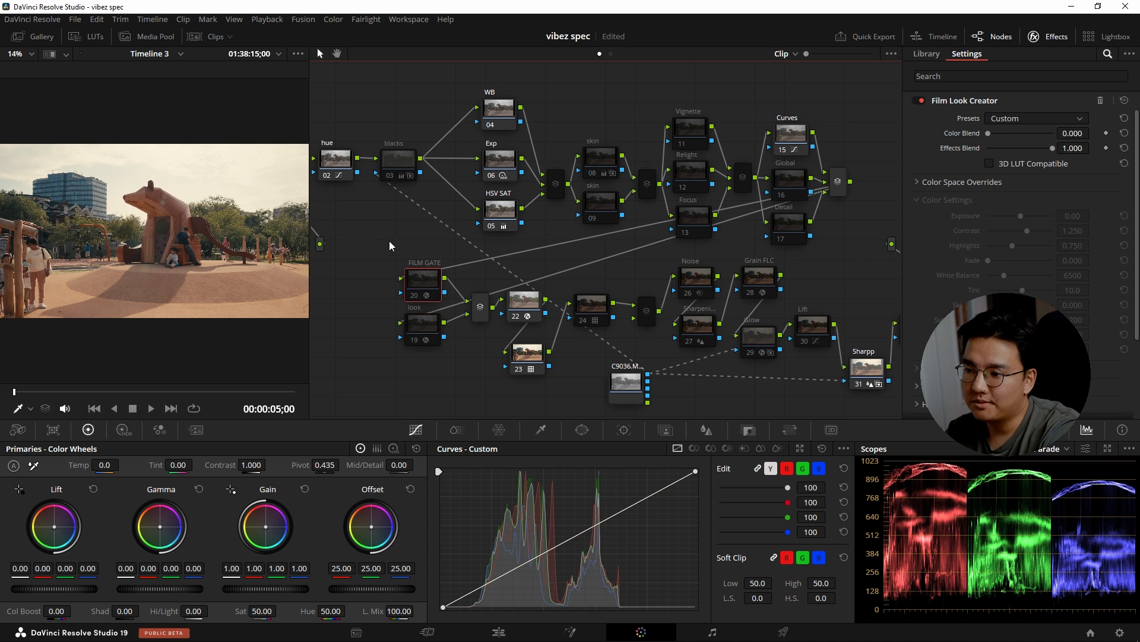
pyautogui.hotkey('ctrl', 'd')
pyautogui.hotkey('ctrl', 'd')
pyautogui.hotkey('ctrl', 'd')
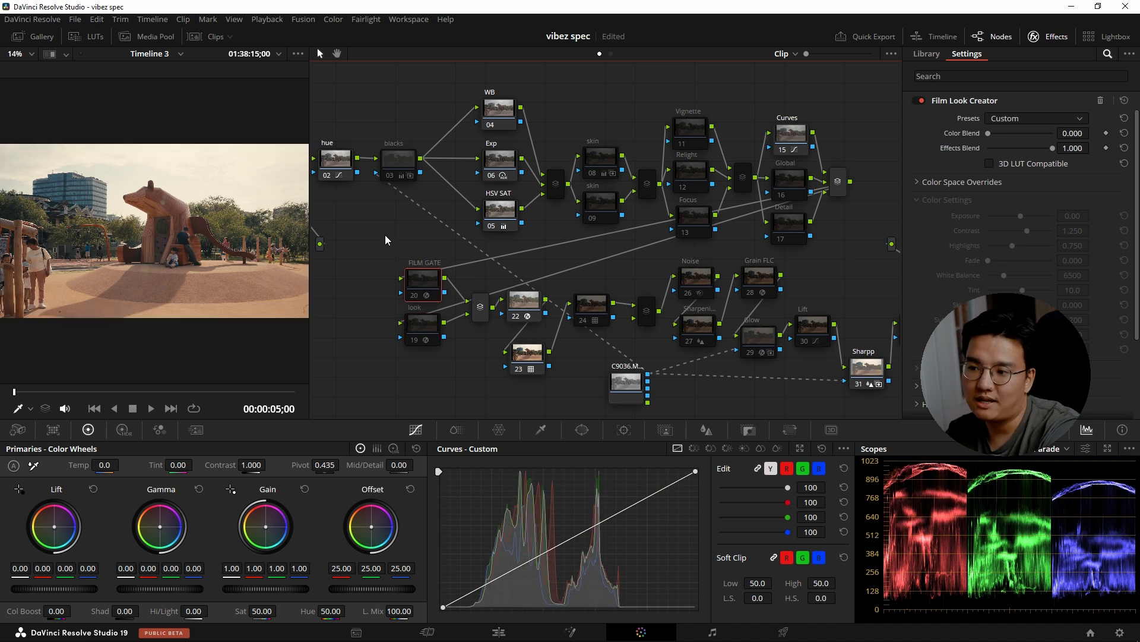
pyautogui.hotkey('ctrl', 'd')
pyautogui.hotkey('ctrl', 'd')
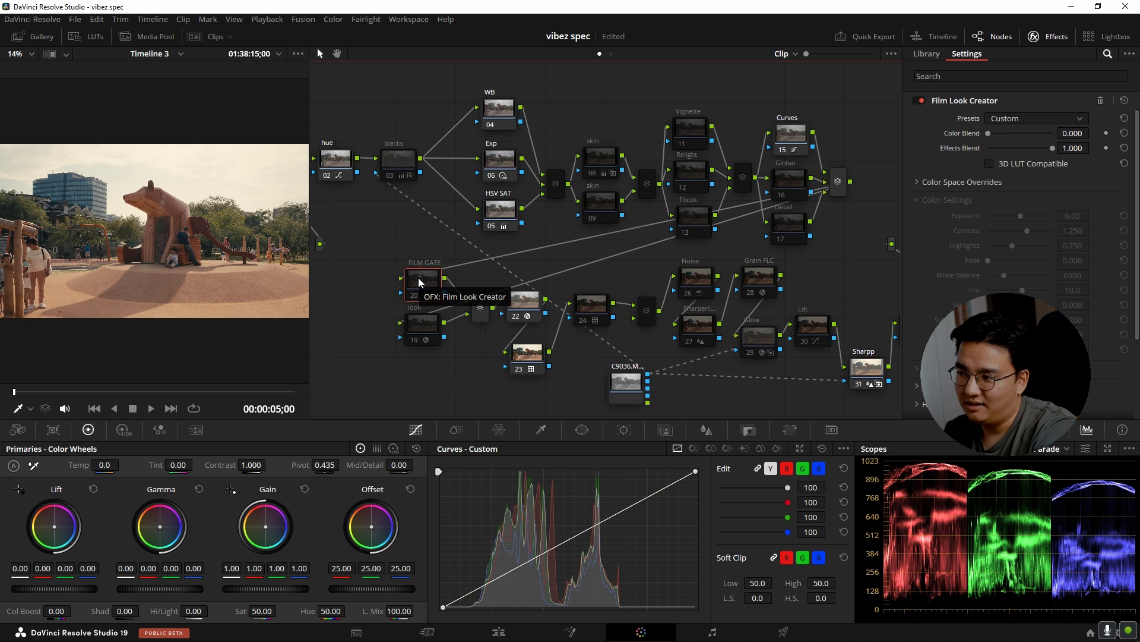
# Review the Film Look Creator presets, Vignette and lower effect sections of the FILM GATE node, keeping the Custom preset.
pyautogui.click(1045, 118)
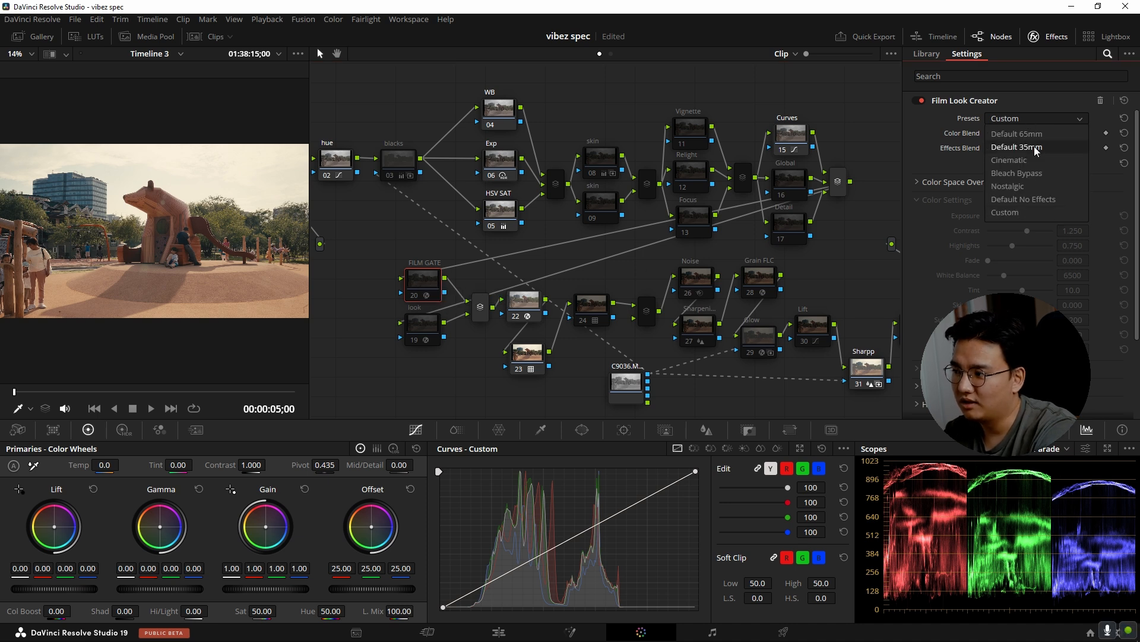
pyautogui.click(983, 218)
pyautogui.scroll(-3, 918, 285)
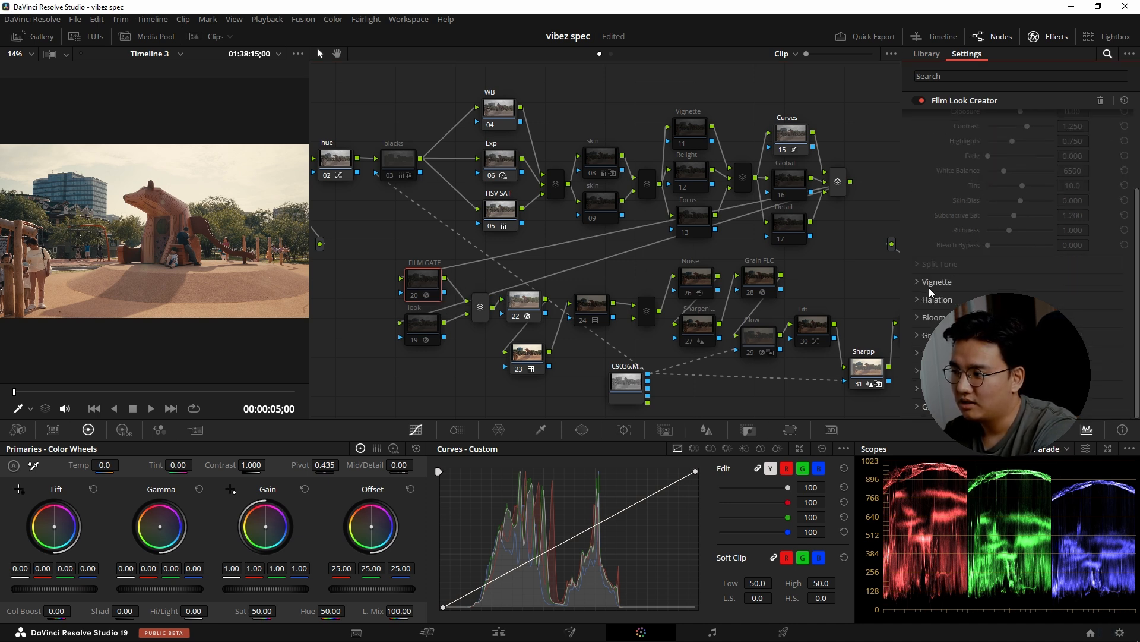
pyautogui.click(918, 282)
pyautogui.click(920, 284)
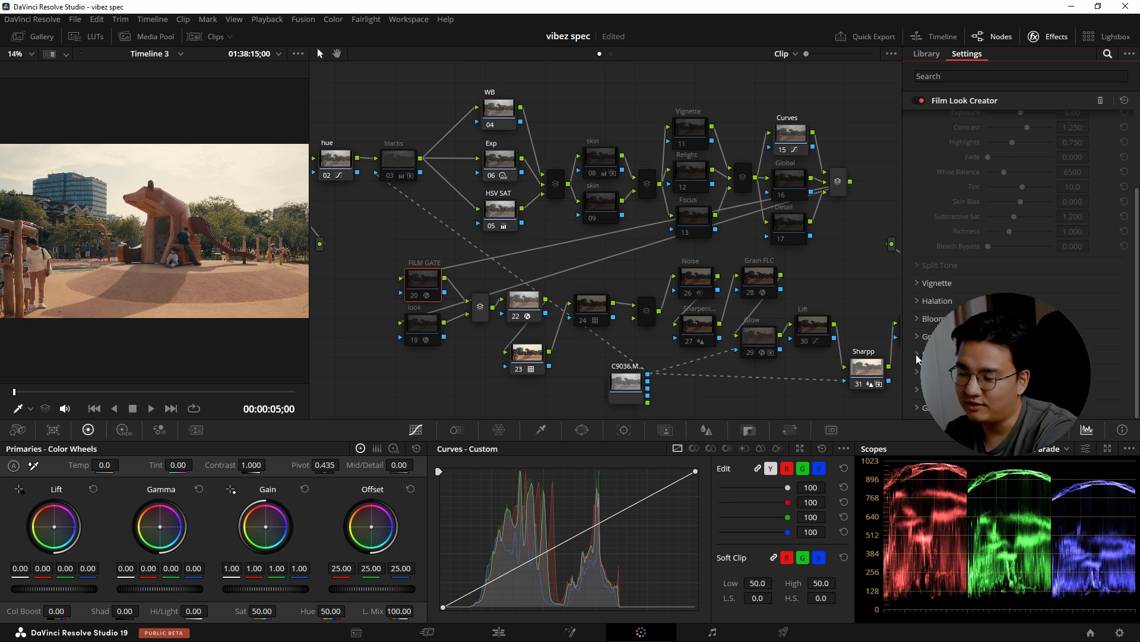
pyautogui.click(918, 373)
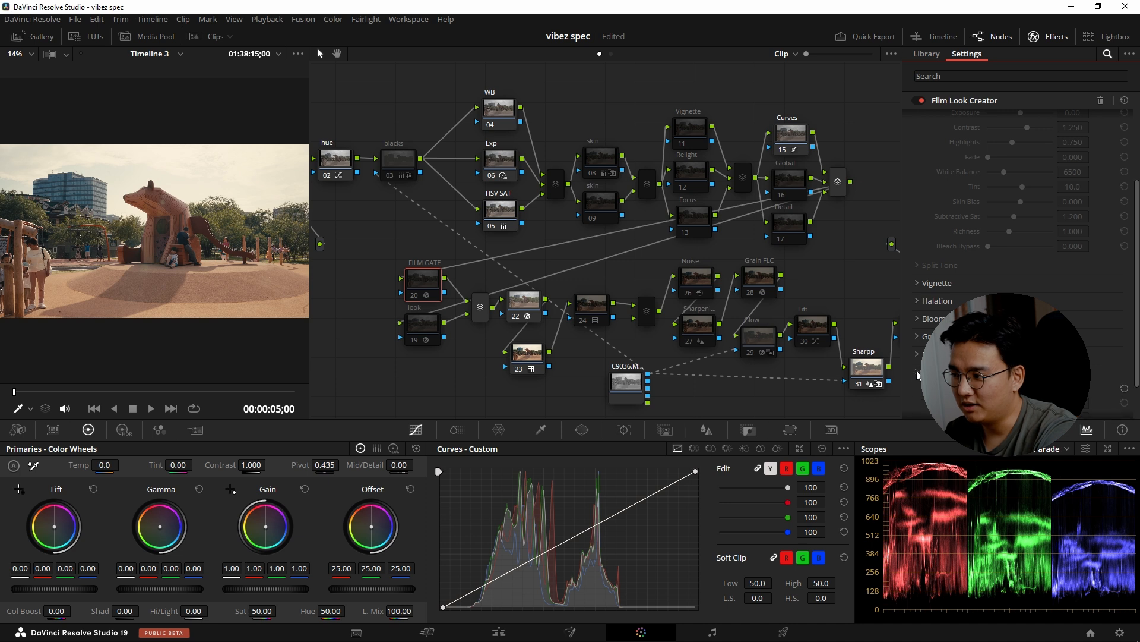
pyautogui.scroll(-2, 918, 368)
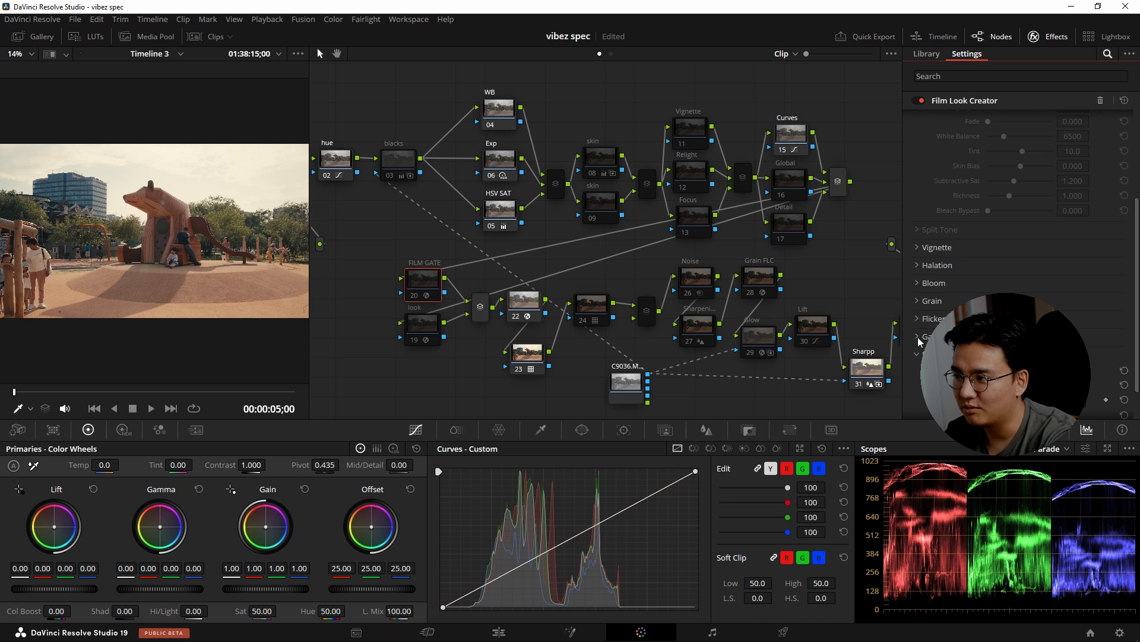
# Compare the picture with the FILM GATE node off and on, including in full screen, and leave the node disabled.
pyautogui.hotkey('ctrl', 'd')
pyautogui.hotkey('ctrl', 'd')
pyautogui.hotkey('ctrl', 'd')
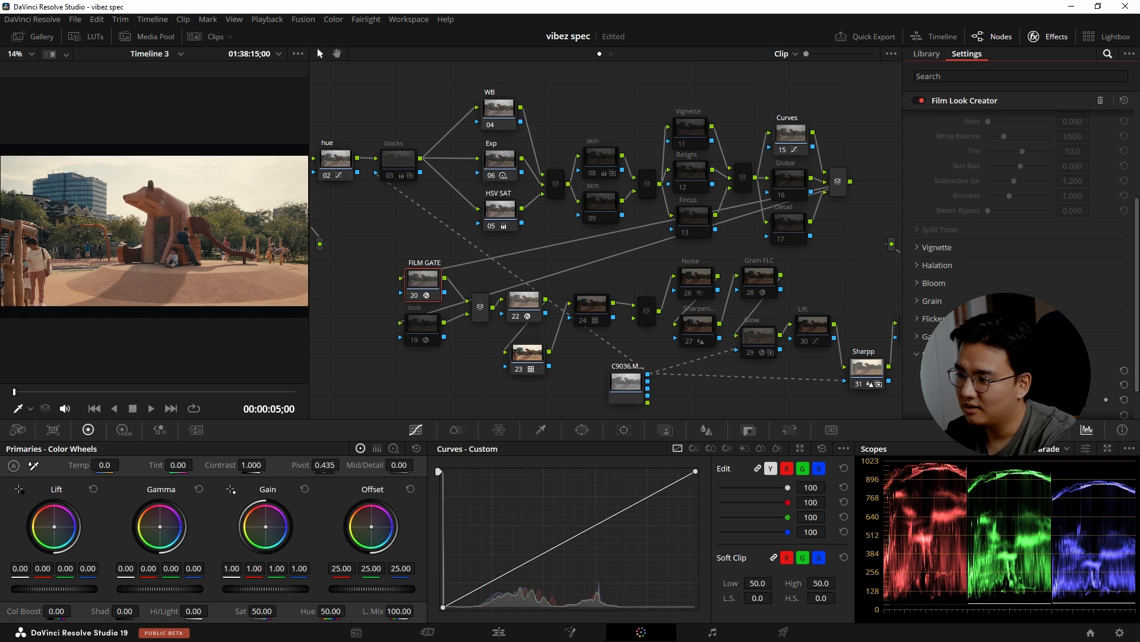
pyautogui.hotkey('ctrl', 'd')
pyautogui.hotkey('ctrl', 'd')
pyautogui.hotkey('ctrl', 'd')
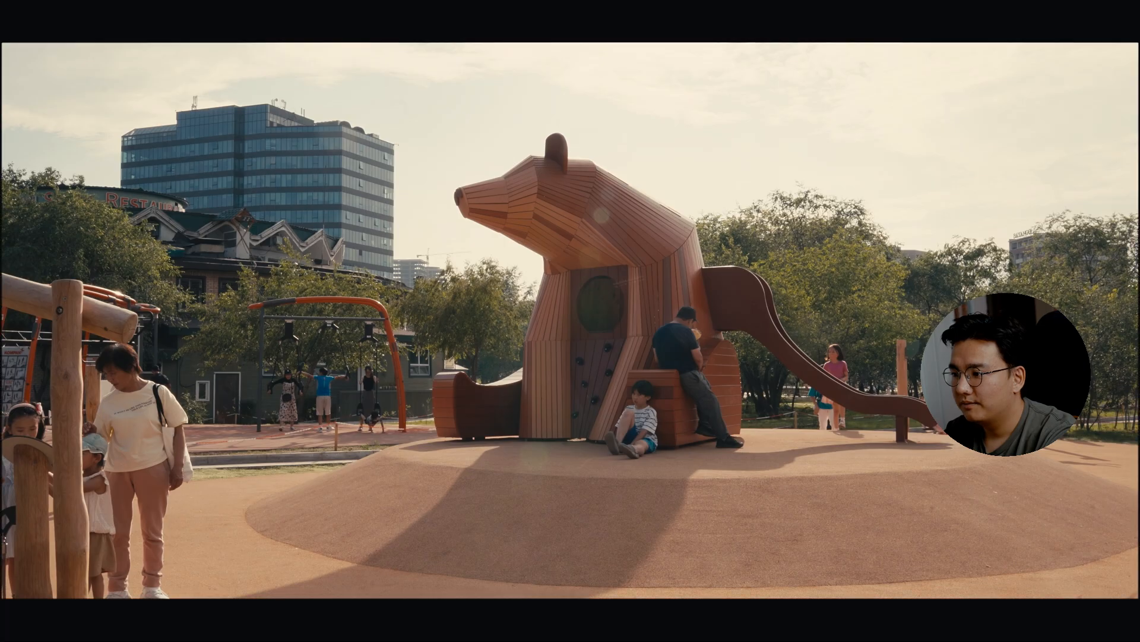
pyautogui.hotkey('ctrl', 'd')
pyautogui.hotkey('ctrl', 'd')
pyautogui.press('Escape')
pyautogui.hotkey('ctrl', 'd')
pyautogui.scroll(2, 920, 360)
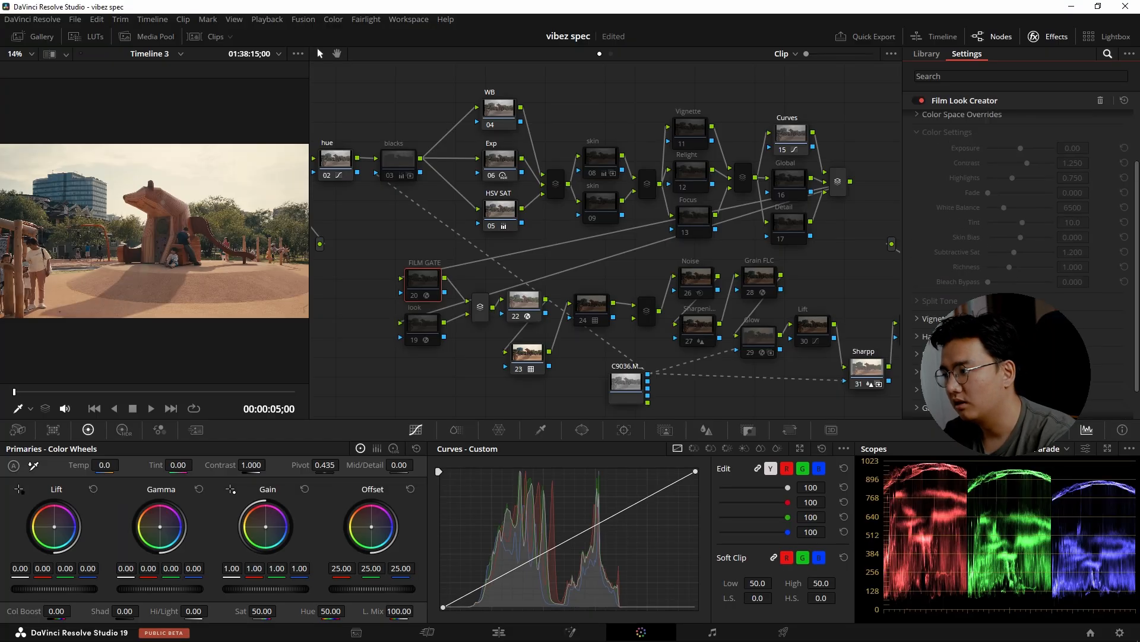
pyautogui.scroll(5, 966, 255)
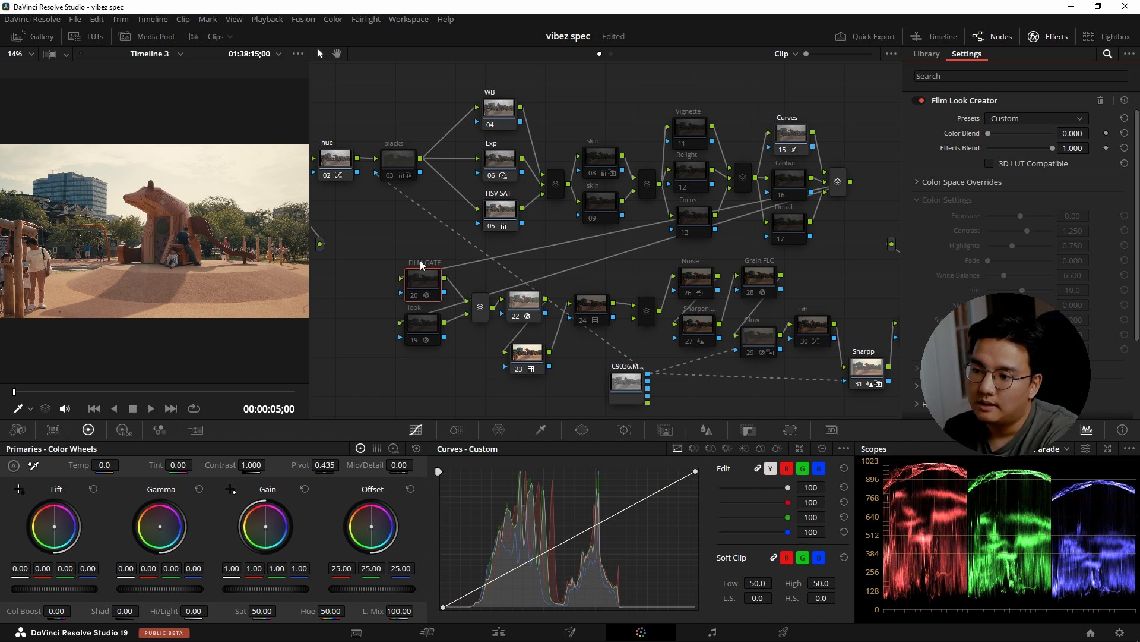
# Enable look node 19 and toggle it off and on to compare its Film Look Creator effect.
pyautogui.moveTo(374, 238); pyautogui.dragTo(441, 351)
pyautogui.click(455, 373)
pyautogui.click(426, 324)
pyautogui.hotkey('ctrl', 'd')
pyautogui.hotkey('ctrl', 'd')
pyautogui.hotkey('ctrl', 'd')
pyautogui.hotkey('ctrl', 'd')
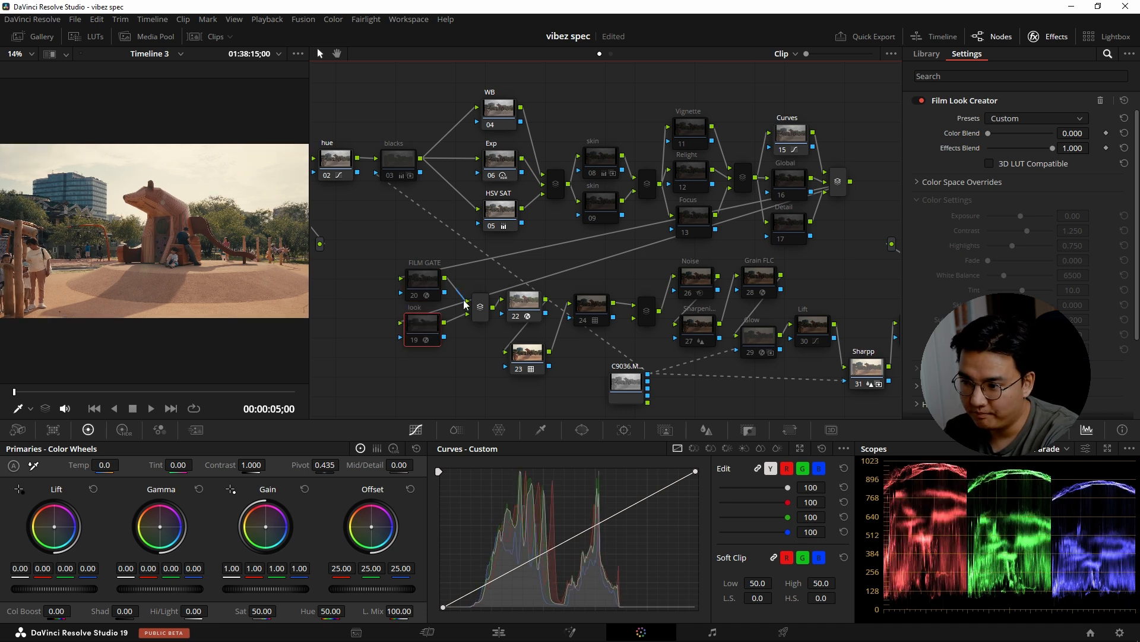
pyautogui.hotkey('ctrl', 'd')
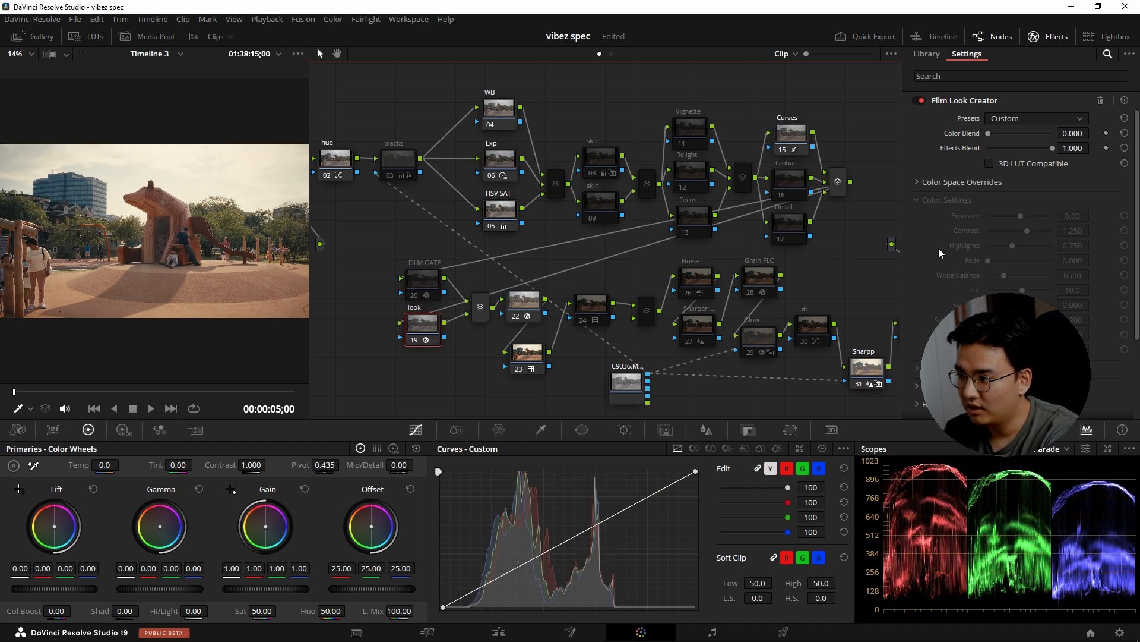
pyautogui.scroll(-3, 940, 252)
pyautogui.hotkey('ctrl', 'd')
pyautogui.hotkey('ctrl', 'd')
pyautogui.hotkey('ctrl', 'd')
pyautogui.hotkey('ctrl', 'd')
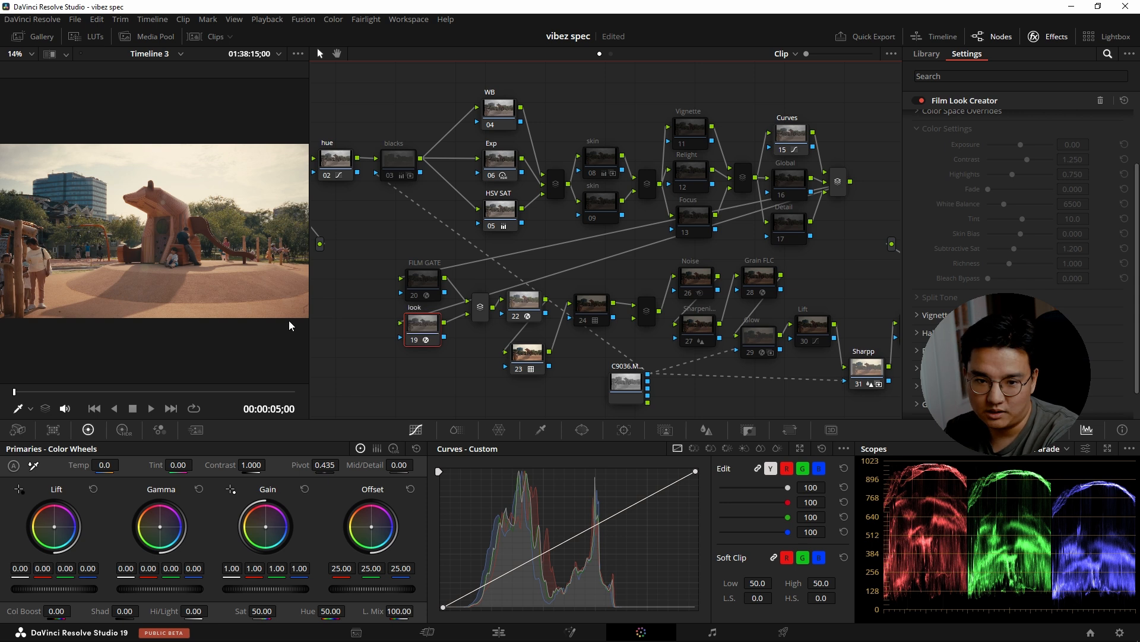
# Toggle look node 19 repeatedly to compare its effect on the picture, leaving the node disabled.
pyautogui.hotkey('ctrl', 'd')
pyautogui.hotkey('ctrl', 'd')
pyautogui.hotkey('ctrl', 'd')
pyautogui.hotkey('ctrl', 'd')
pyautogui.hotkey('ctrl', 'd')
# Label Color Space Transform node 22 as CST out.
pyautogui.click(522, 301)
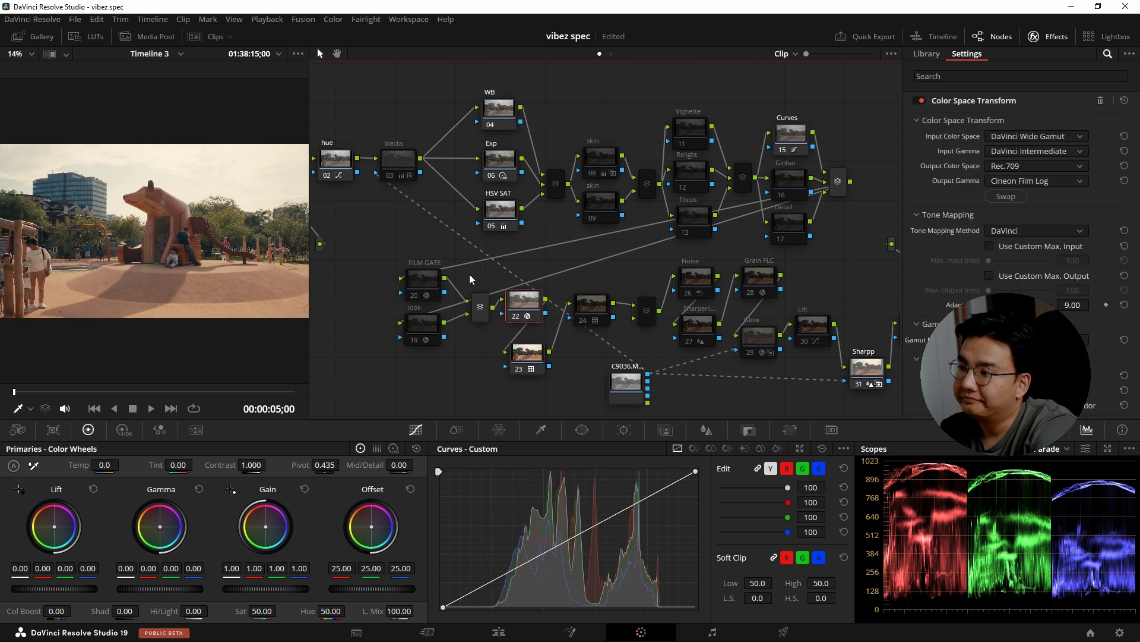
pyautogui.rightClick(520, 301)
pyautogui.click(555, 324)
pyautogui.write('CST')
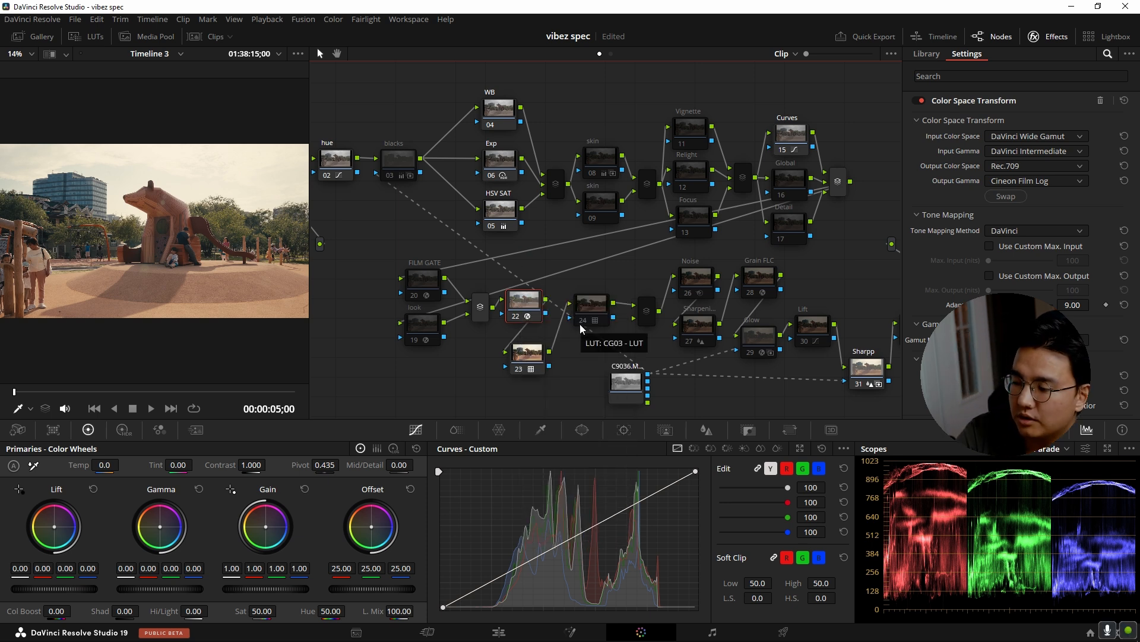
pyautogui.write(' out')
pyautogui.press('Return')
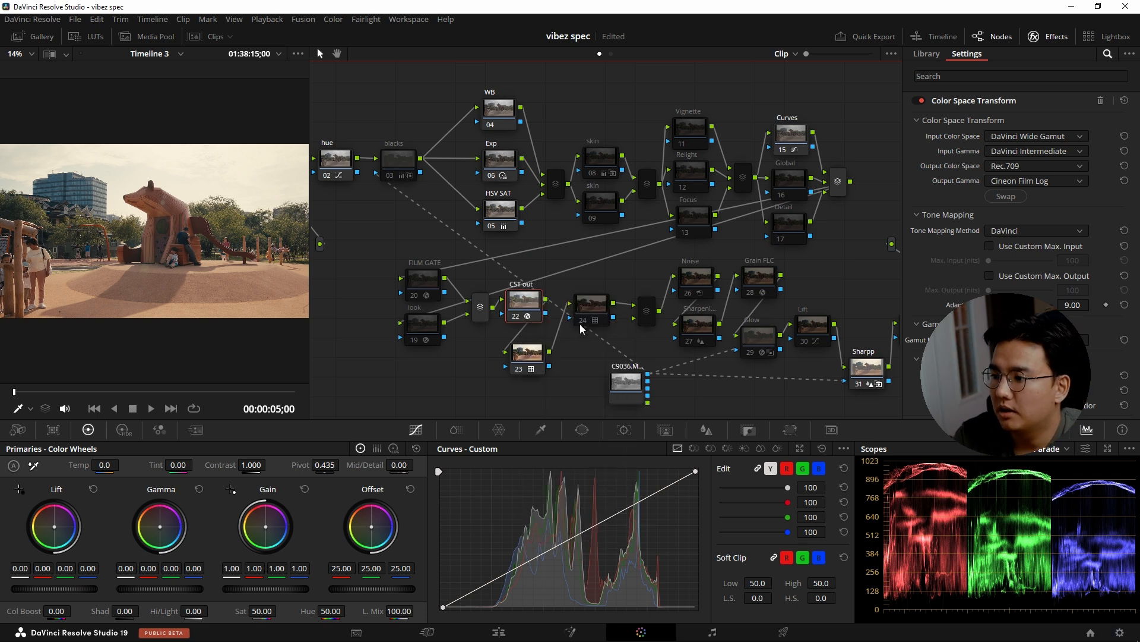
# Enable LUT node 24 after node 23 and save the project.
pyautogui.click(528, 352)
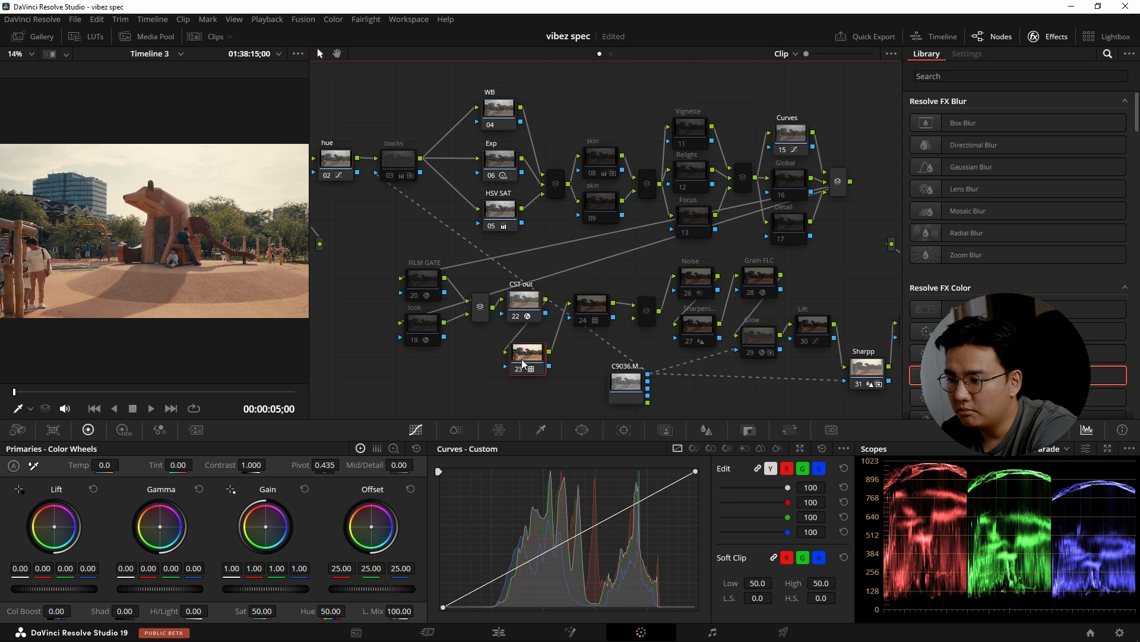
pyautogui.click(594, 306)
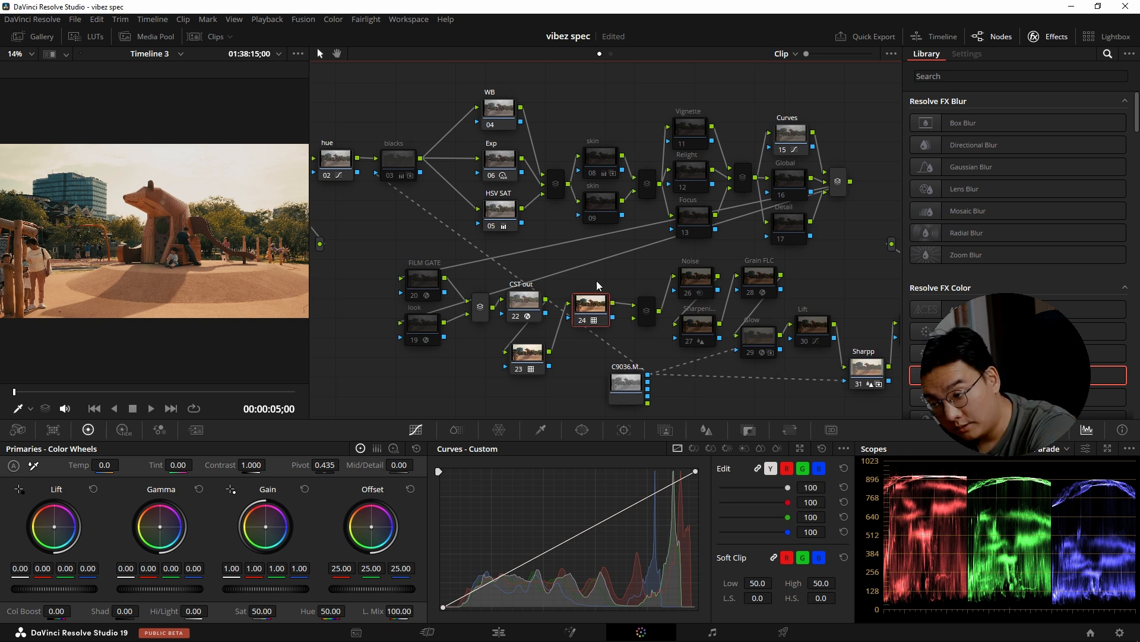
pyautogui.hotkey('ctrl', 's')
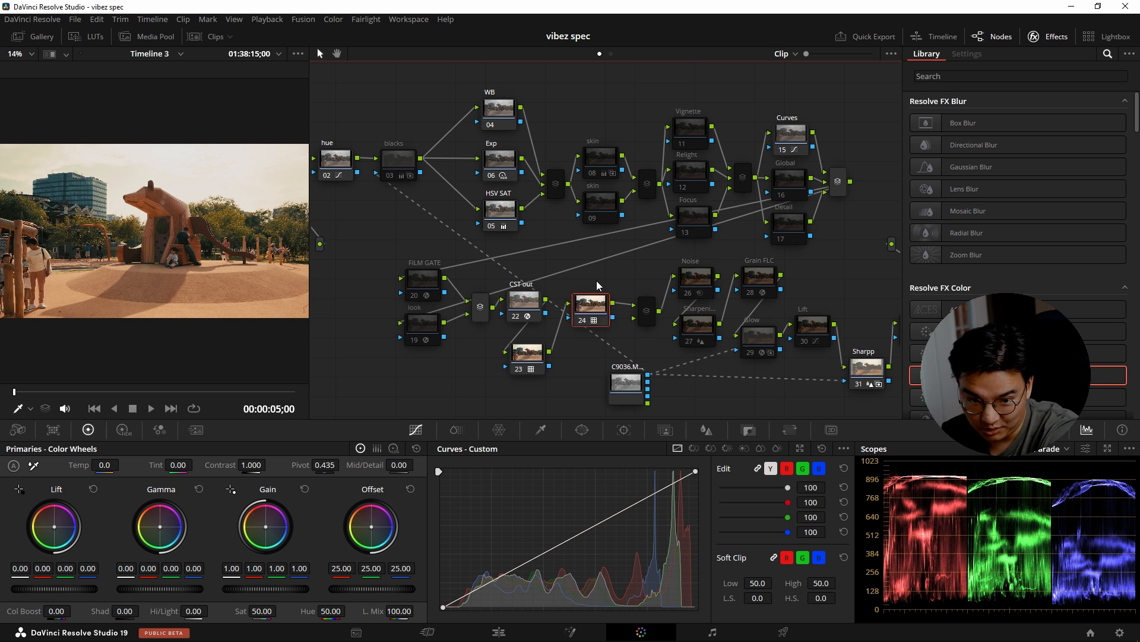
# Toggle LUT node 24 off and on to compare the picture with and without it, leaving it enabled.
pyautogui.hotkey('ctrl', 'd')
pyautogui.hotkey('ctrl', 'd')
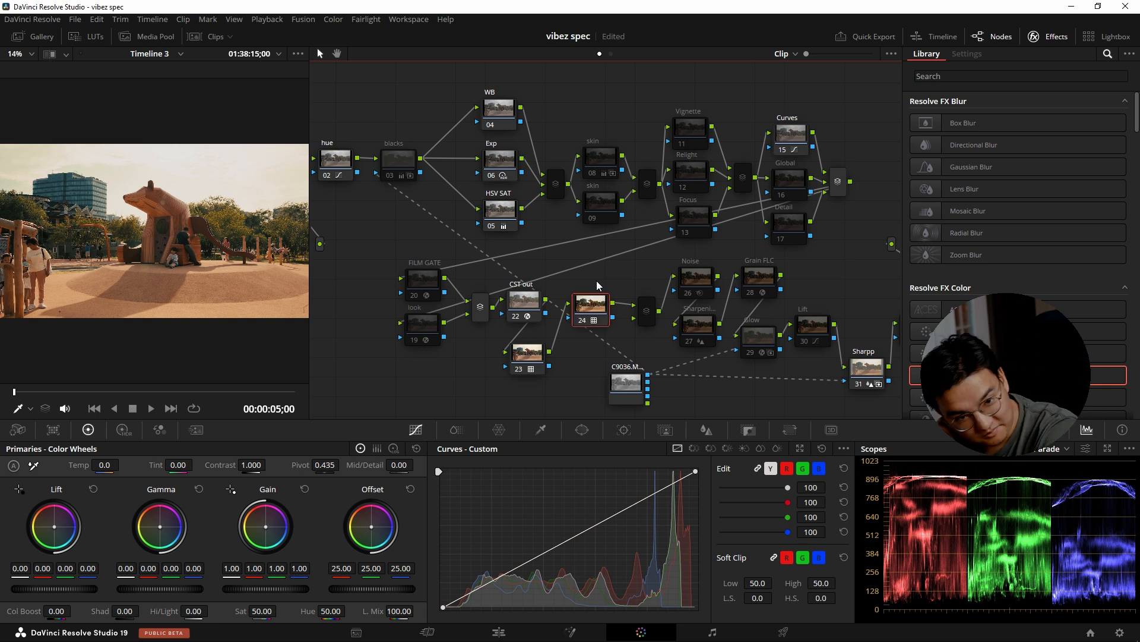
pyautogui.hotkey('ctrl', 'd')
pyautogui.hotkey('ctrl', 'd')
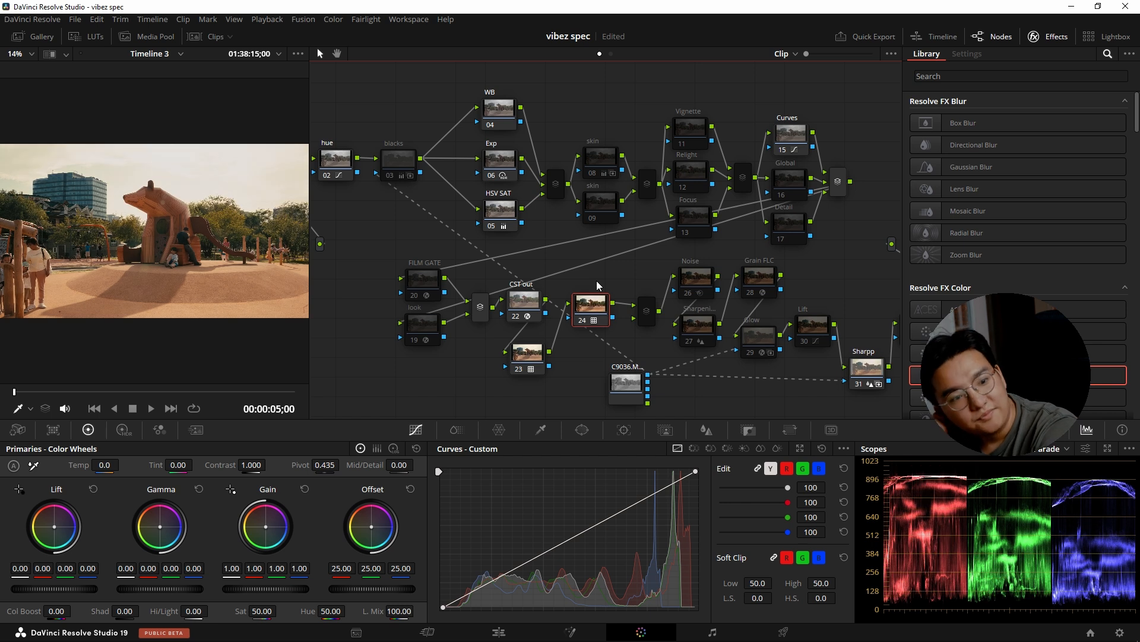
pyautogui.hotkey('ctrl', 'd')
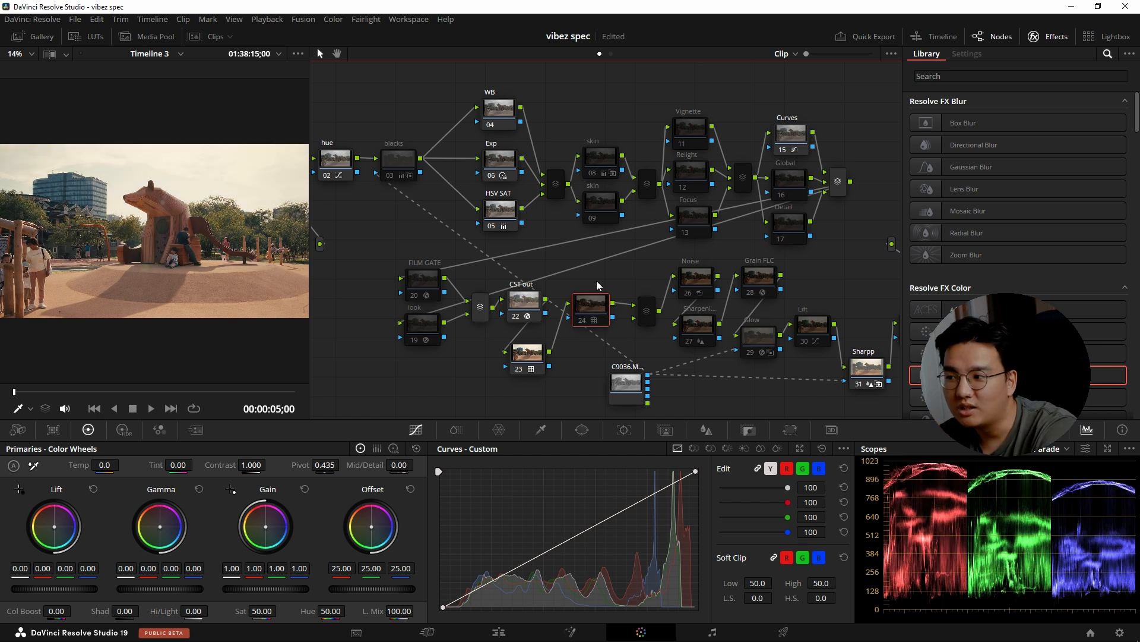
pyautogui.hotkey('ctrl', 'd')
pyautogui.hotkey('ctrl', 'd')
pyautogui.hotkey('ctrl', 'd')
pyautogui.hotkey('ctrl', 'd')
pyautogui.hotkey('ctrl', 'd')
# Go through the CST out node and node 23, and compare node 24 off and on once more.
pyautogui.click(524, 307)
pyautogui.click(528, 353)
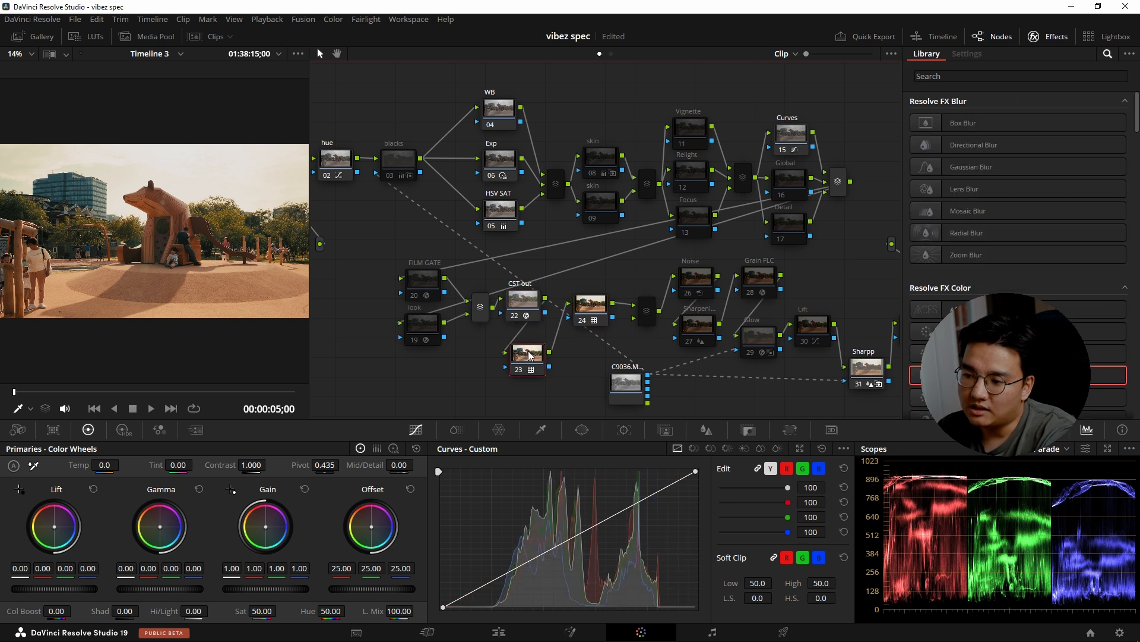
pyautogui.click(588, 304)
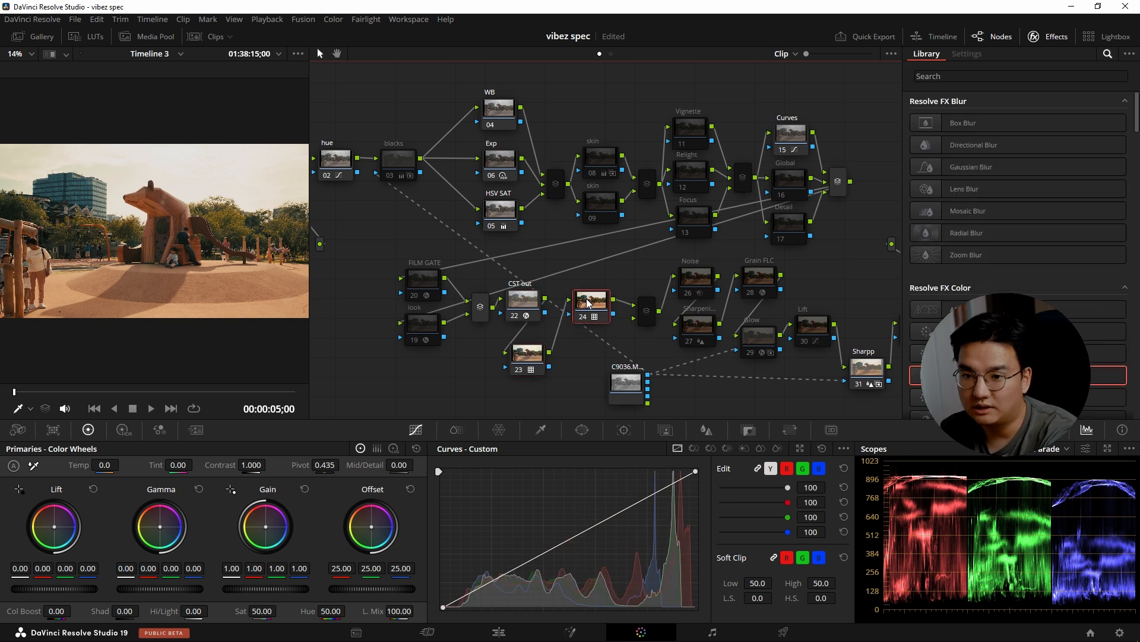
pyautogui.hotkey('ctrl', 'd')
pyautogui.hotkey('ctrl', 'd')
pyautogui.hotkey('ctrl', 'd')
pyautogui.hotkey('ctrl', 'd')
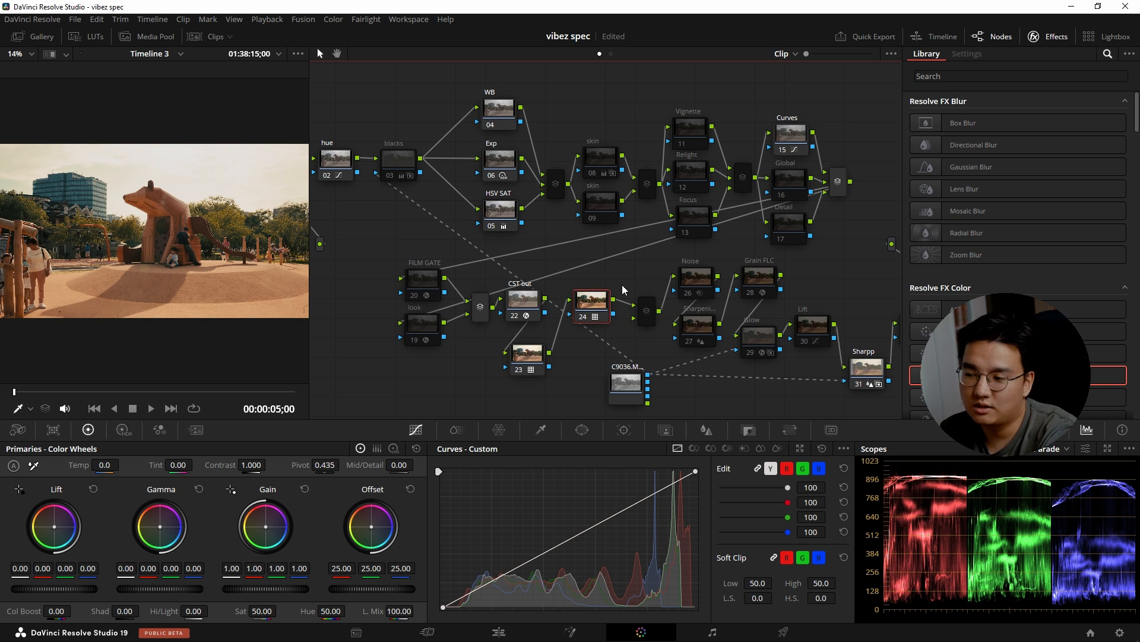
# Move the C9036 matte node to the empty area below the FILM GATE and look nodes, nearer the blacks node.
pyautogui.moveTo(622, 391); pyautogui.dragTo(347, 392)
pyautogui.moveTo(639, 273); pyautogui.dragTo(654, 245)
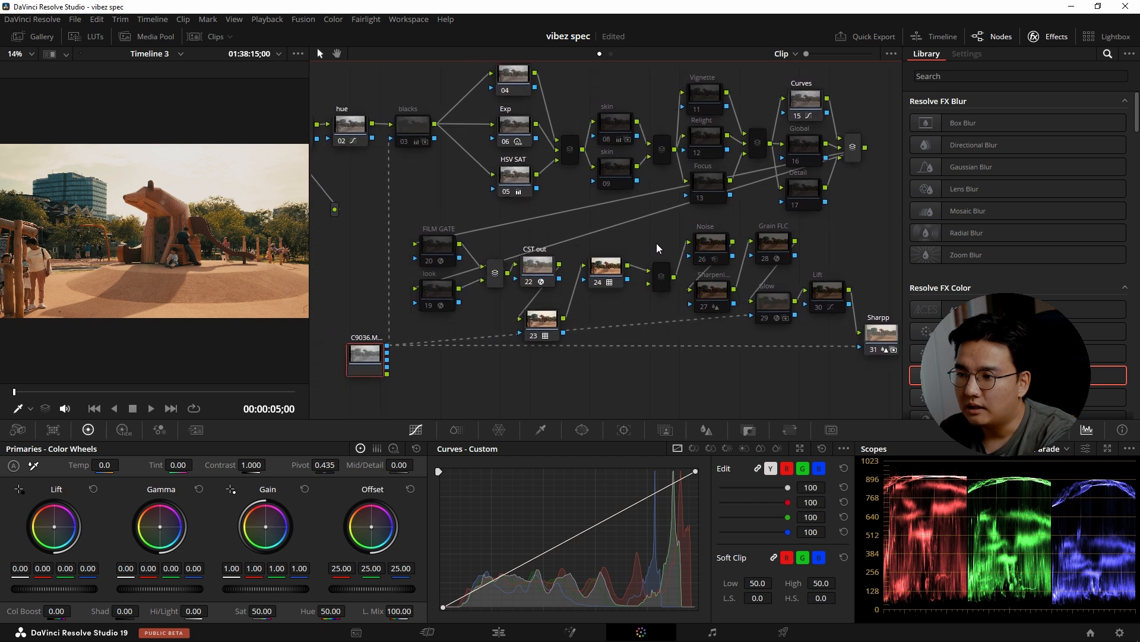
pyautogui.moveTo(418, 173); pyautogui.dragTo(456, 179)
# Enable blacks node 03 and check the resulting picture in full screen.
pyautogui.click(454, 136)
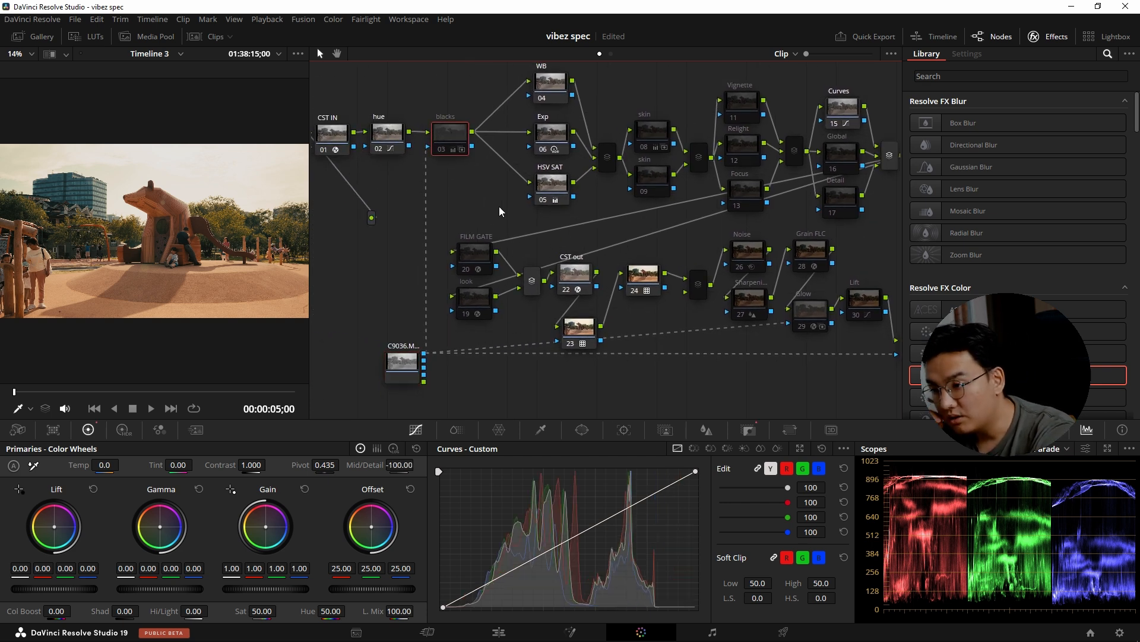
pyautogui.click(391, 130)
pyautogui.click(451, 131)
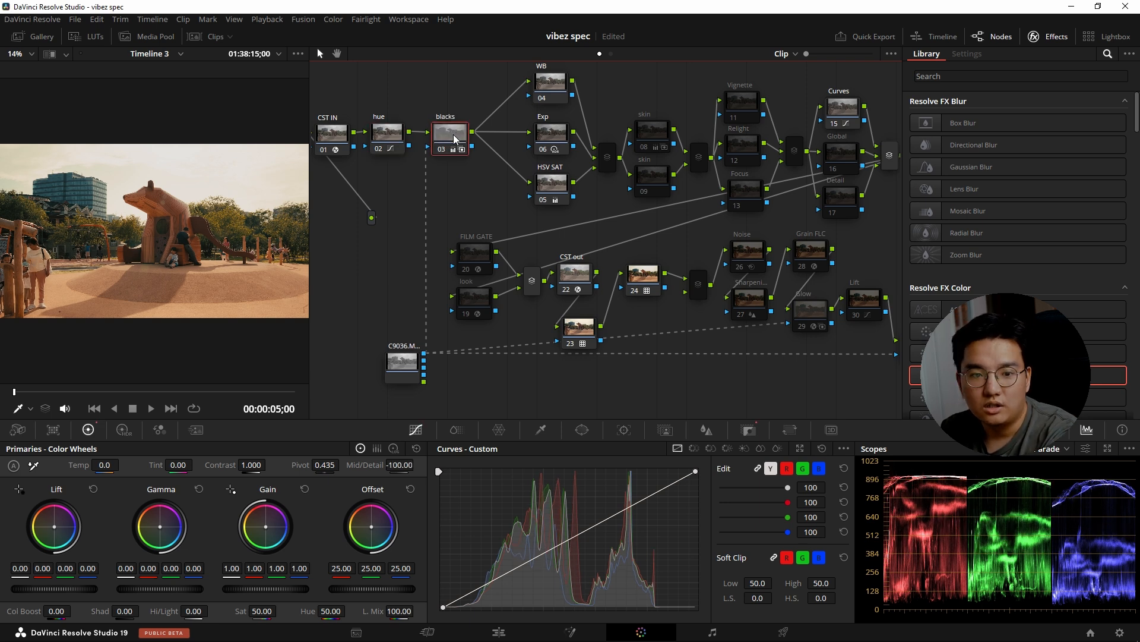
pyautogui.hotkey('ctrl', 'f')
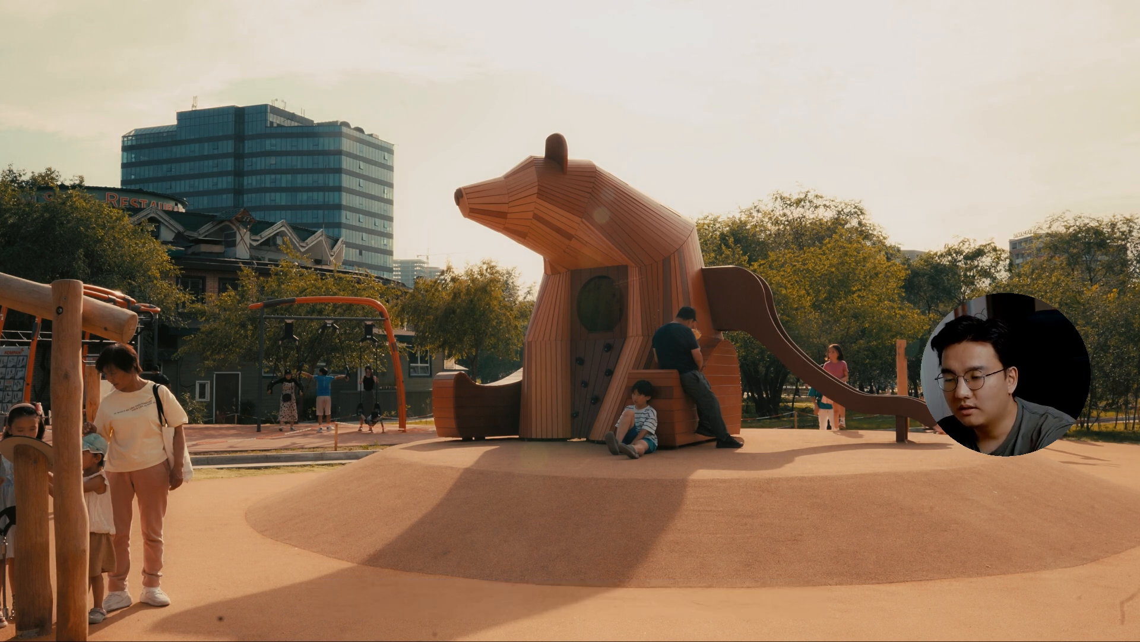
pyautogui.press('Escape')
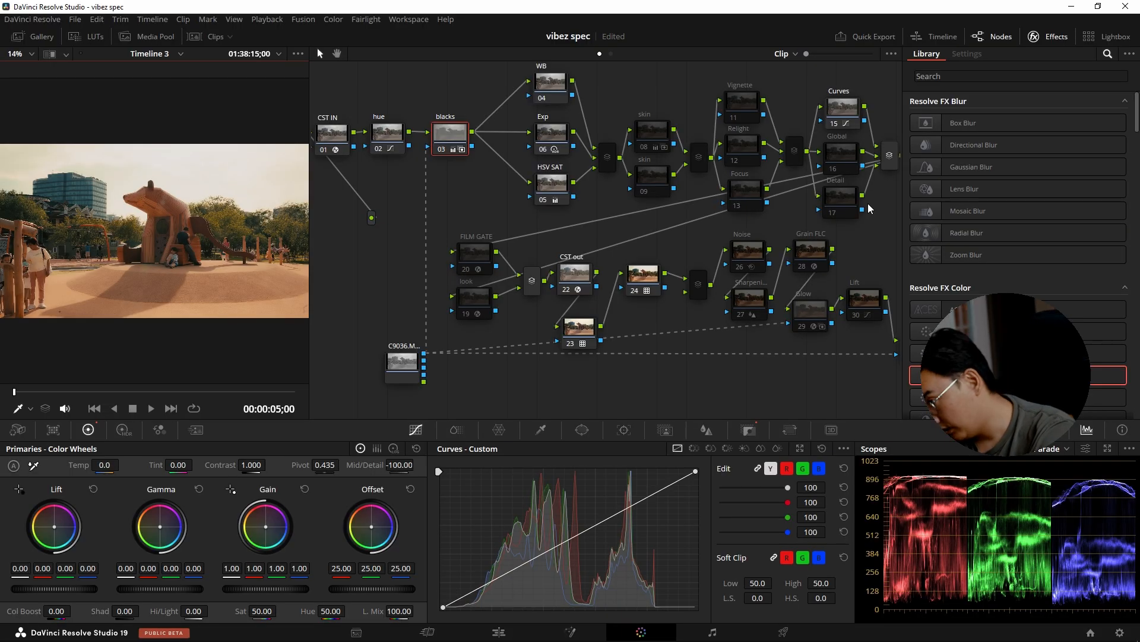
# Toggle the blacks node off and on, including in full screen, to compare its effect, leaving it enabled.
pyautogui.hotkey('ctrl', 'd')
pyautogui.hotkey('ctrl', 'd')
pyautogui.hotkey('ctrl', 'f')
pyautogui.hotkey('ctrl', 'd')
pyautogui.hotkey('ctrl', 'd')
pyautogui.hotkey('ctrl', 'd')
pyautogui.hotkey('ctrl', 'd')
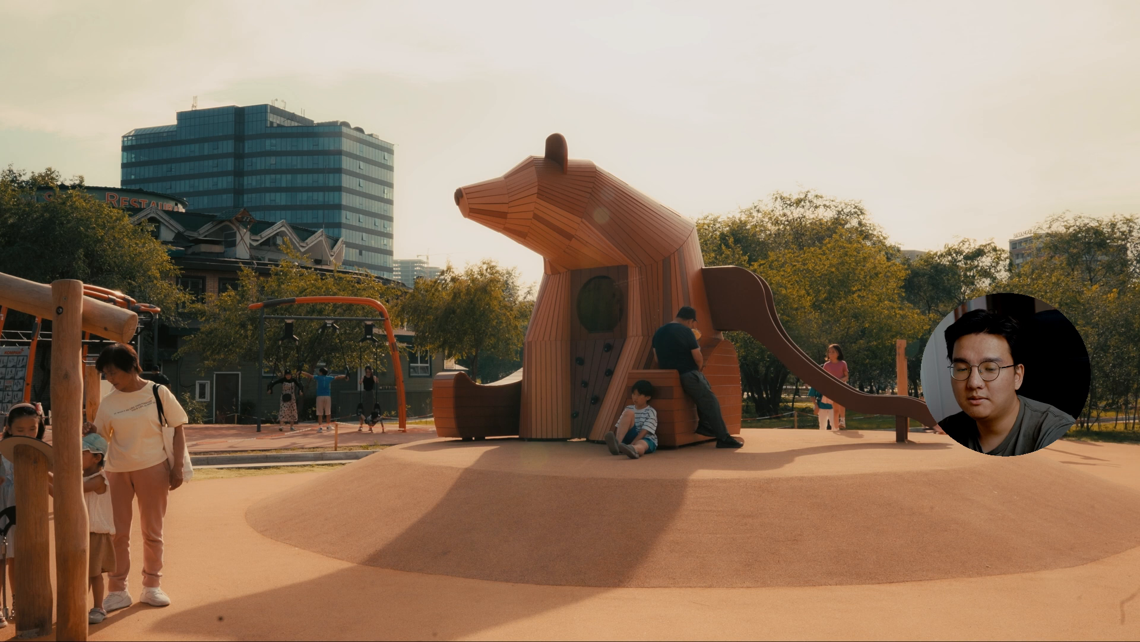
pyautogui.hotkey('ctrl', 'd')
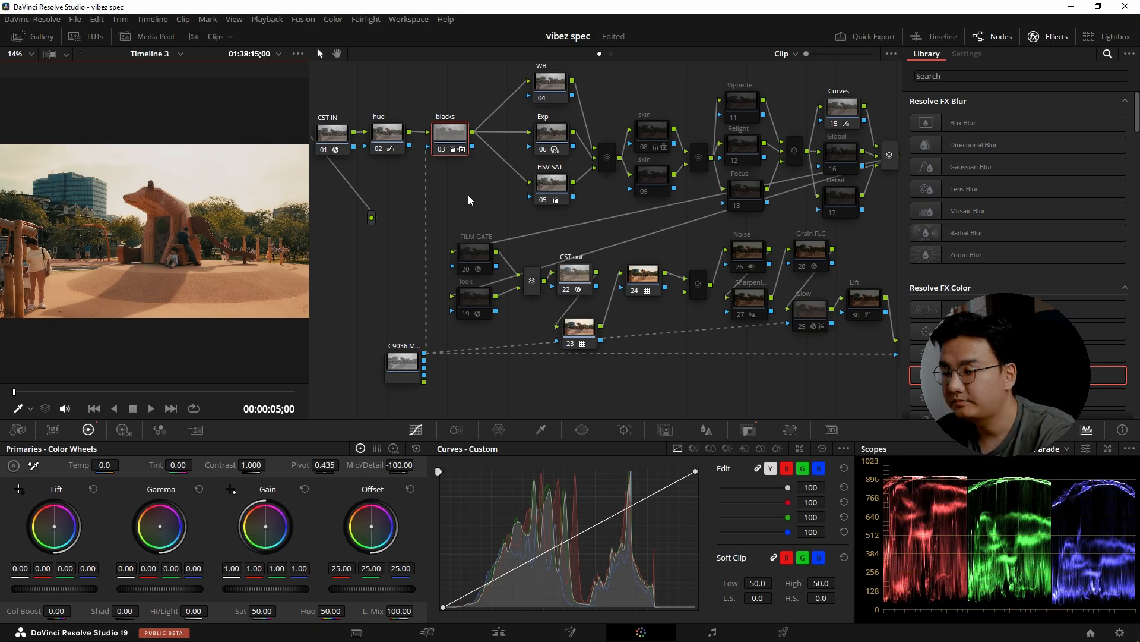
# Show the Add Matte option for the blacks node without adding a matte.
pyautogui.rightClick(450, 138)
pyautogui.moveTo(520, 342)
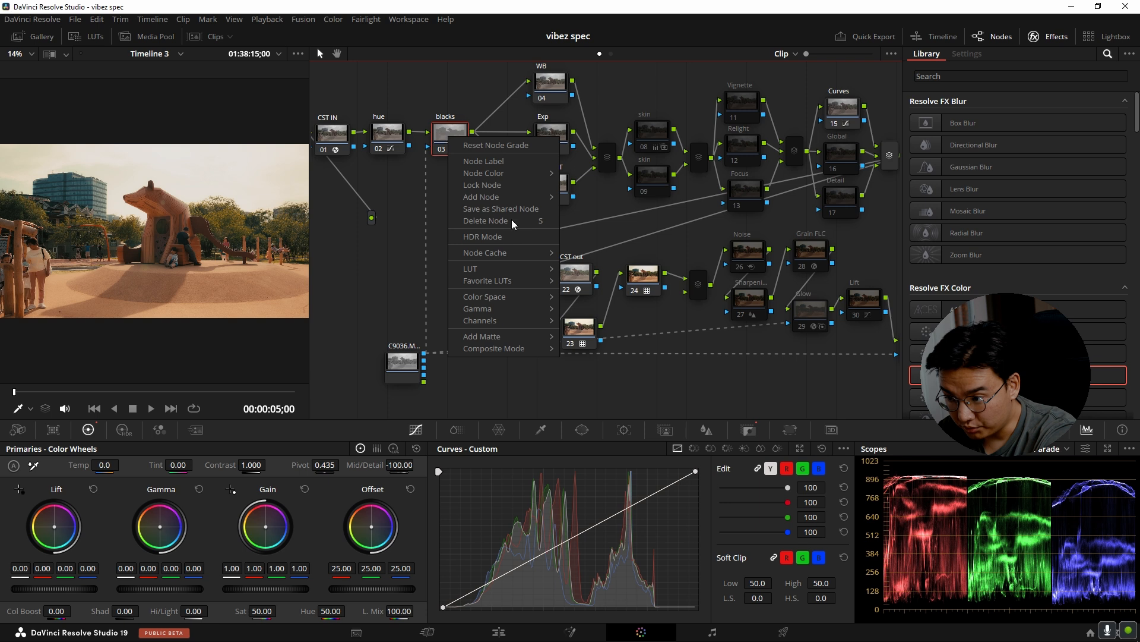
pyautogui.click(420, 233)
# Nudge the C9036 matte node slightly and view its depth matte in the viewer with Highlight.
pyautogui.click(411, 361)
pyautogui.moveTo(408, 362); pyautogui.dragTo(402, 361)
pyautogui.hotkey('shift', 'h')
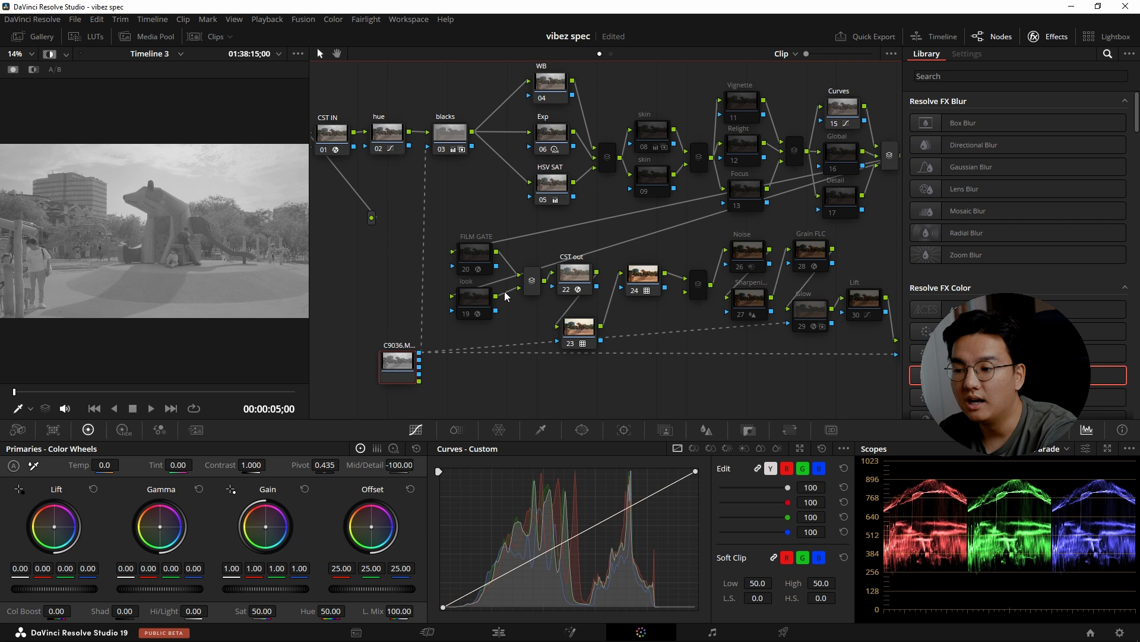
pyautogui.hotkey('shift', 'h')
pyautogui.hotkey('shift', 'h')
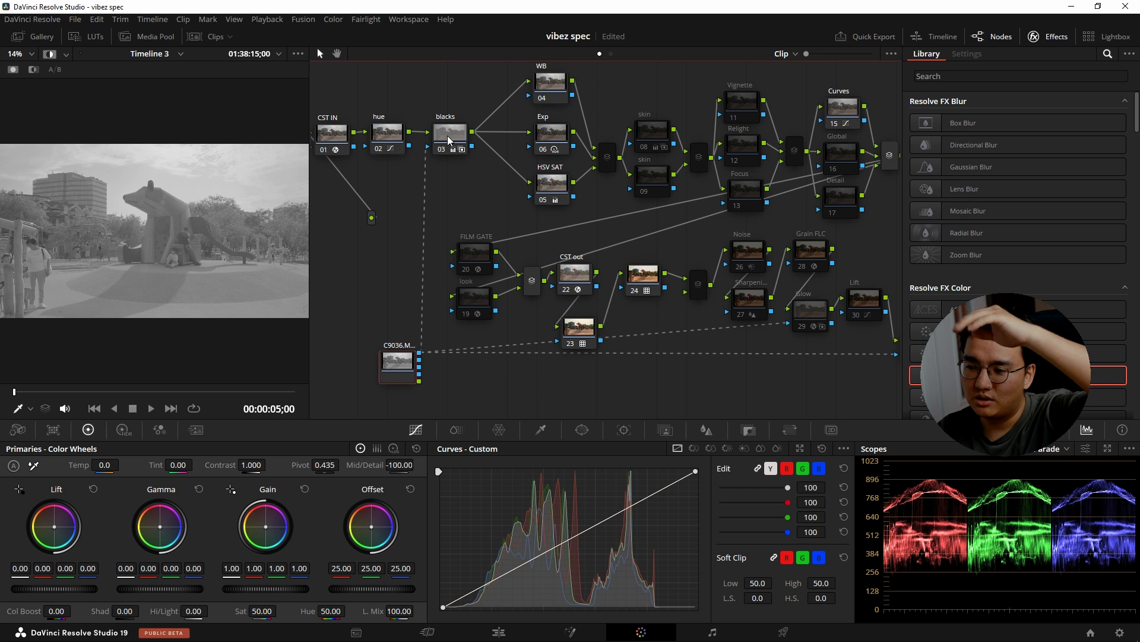
# Compare the highlighted outputs of the blacks node and the C9036 matte node, and turn Highlight off.
pyautogui.click(443, 137)
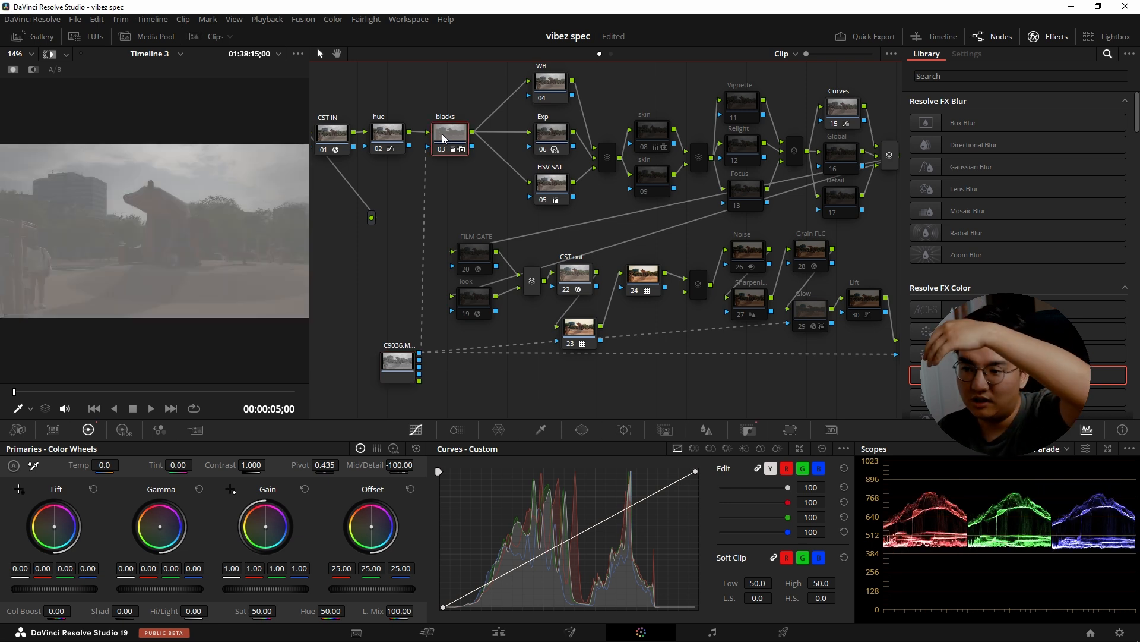
pyautogui.click(397, 362)
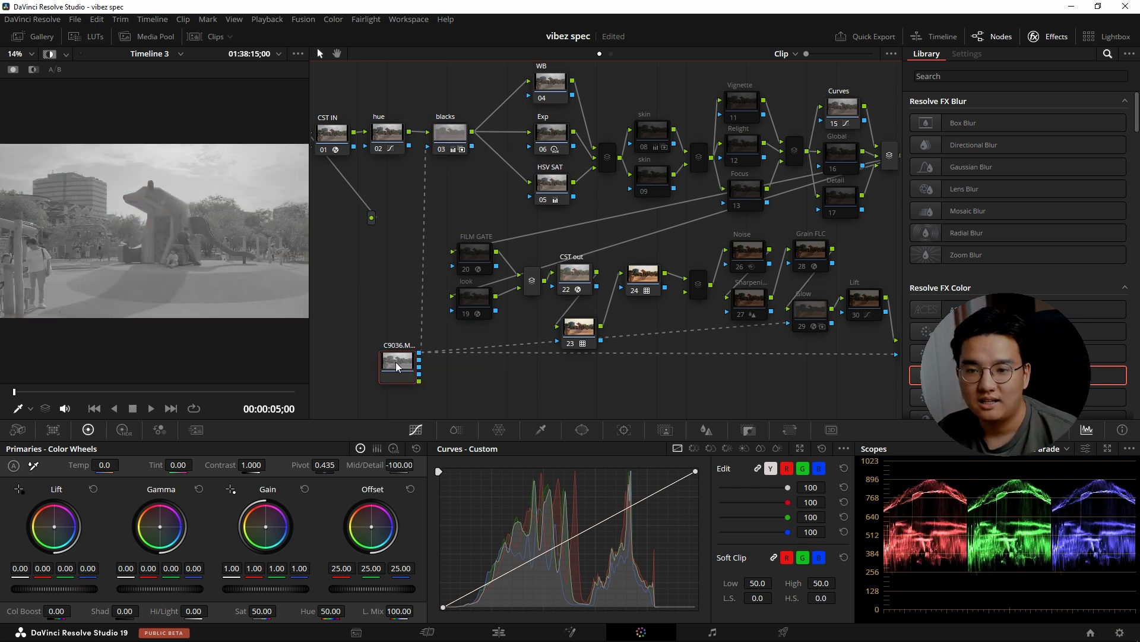
pyautogui.click(453, 135)
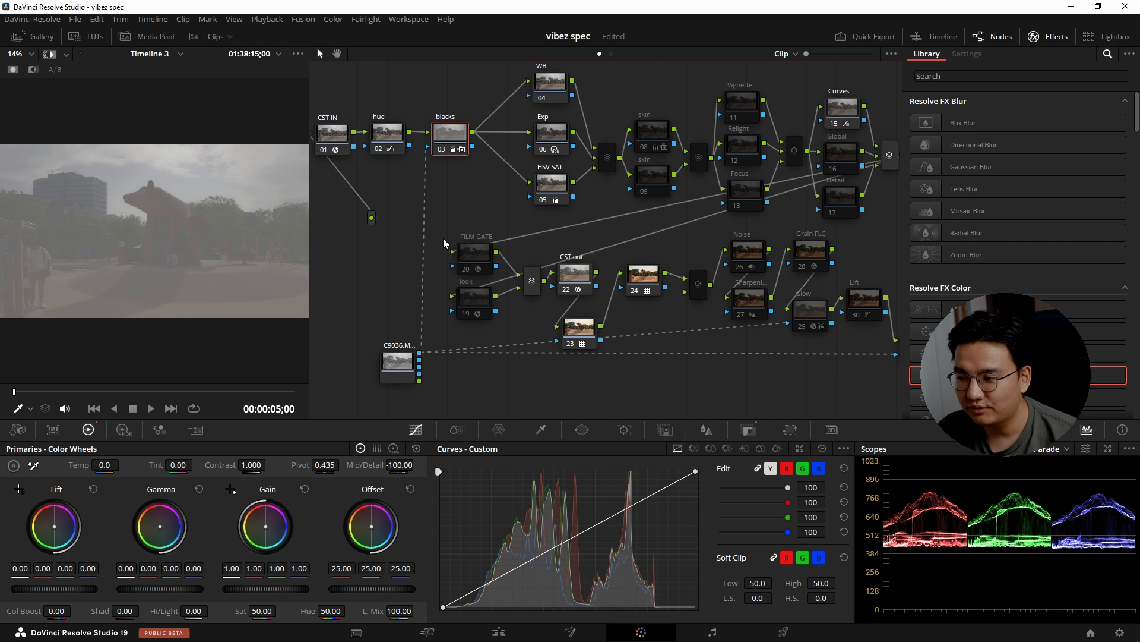
pyautogui.hotkey('shift', 'h')
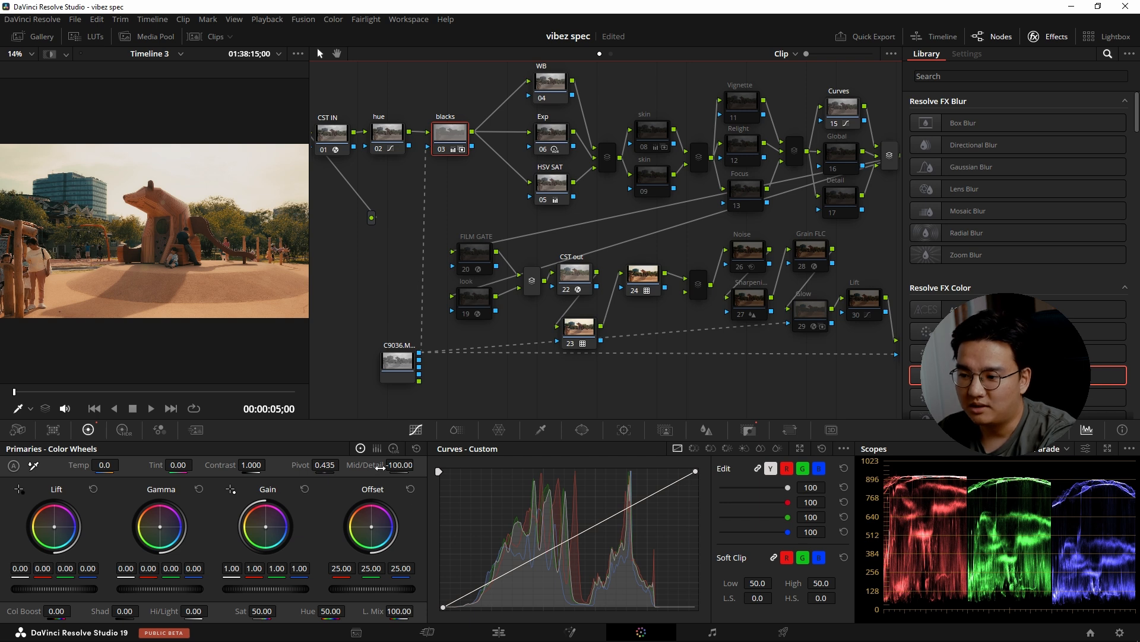
# Examine the blacks node's Mid/Detail setting and toggle the node to compare its effect, leaving it enabled.
pyautogui.moveTo(378, 468); pyautogui.dragTo(379, 468)
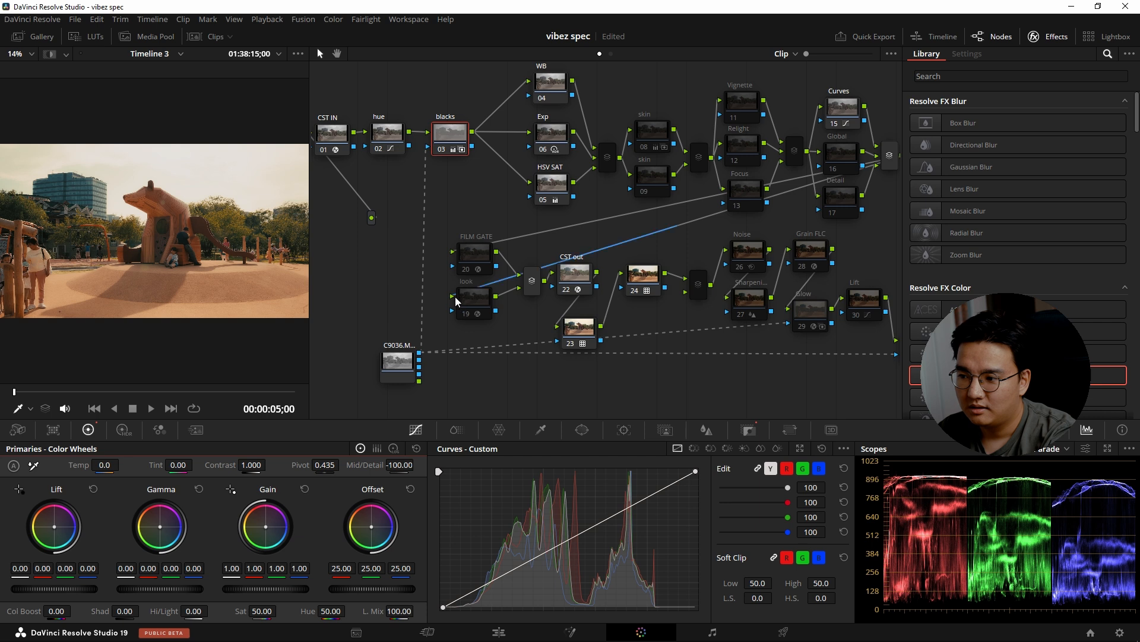
pyautogui.moveTo(680, 342); pyautogui.dragTo(709, 343)
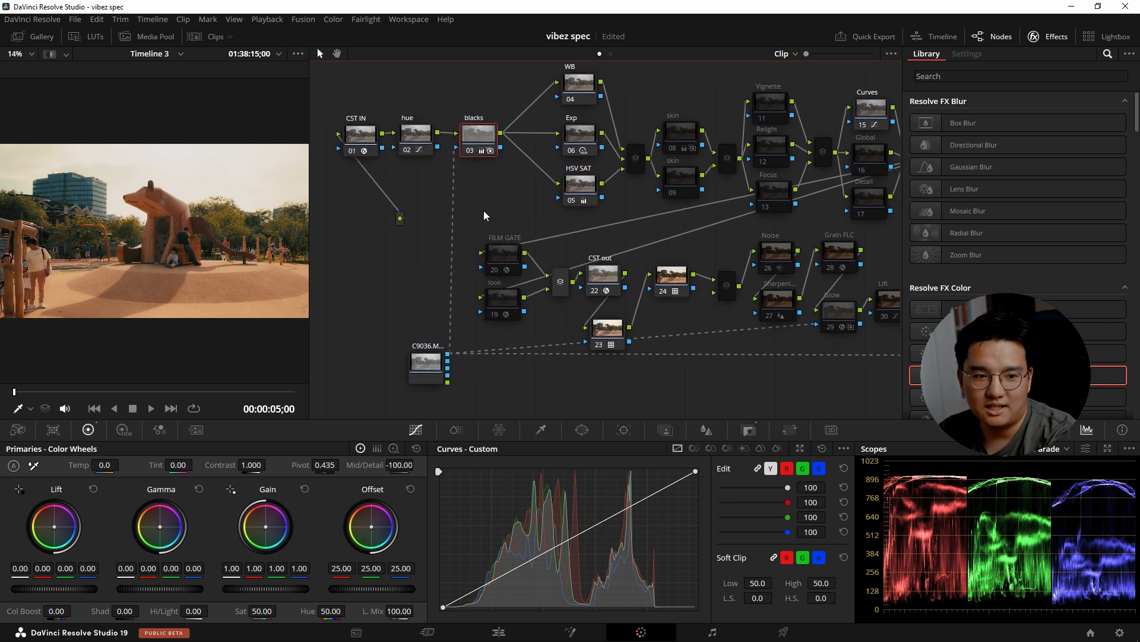
pyautogui.hotkey('ctrl', 'd')
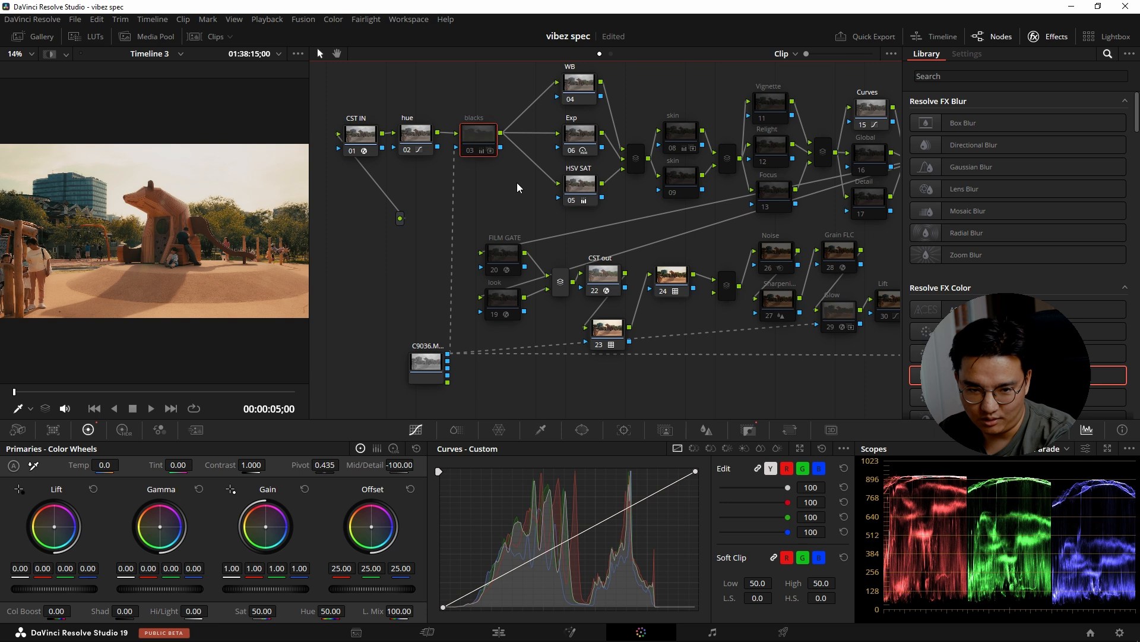
pyautogui.hotkey('ctrl', 'd')
pyautogui.moveTo(395, 466); pyautogui.dragTo(358, 474)
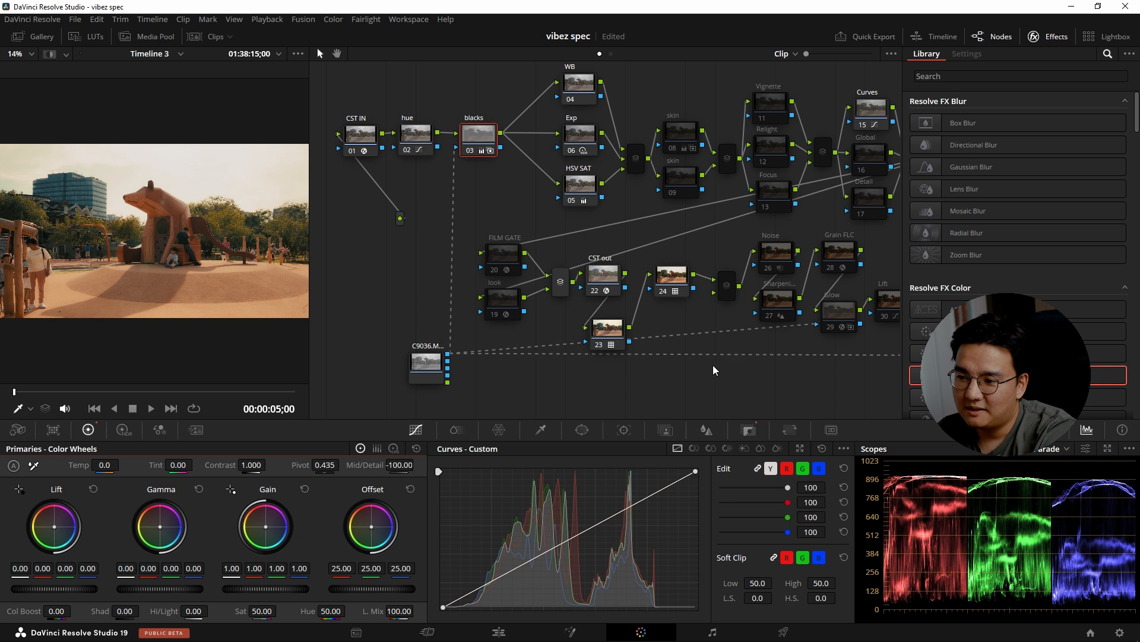
# Inspect the Glow and Sharpp nodes that also receive the C9036 matte.
pyautogui.hscroll(2, 689, 385)
pyautogui.hscroll(2, 571, 383)
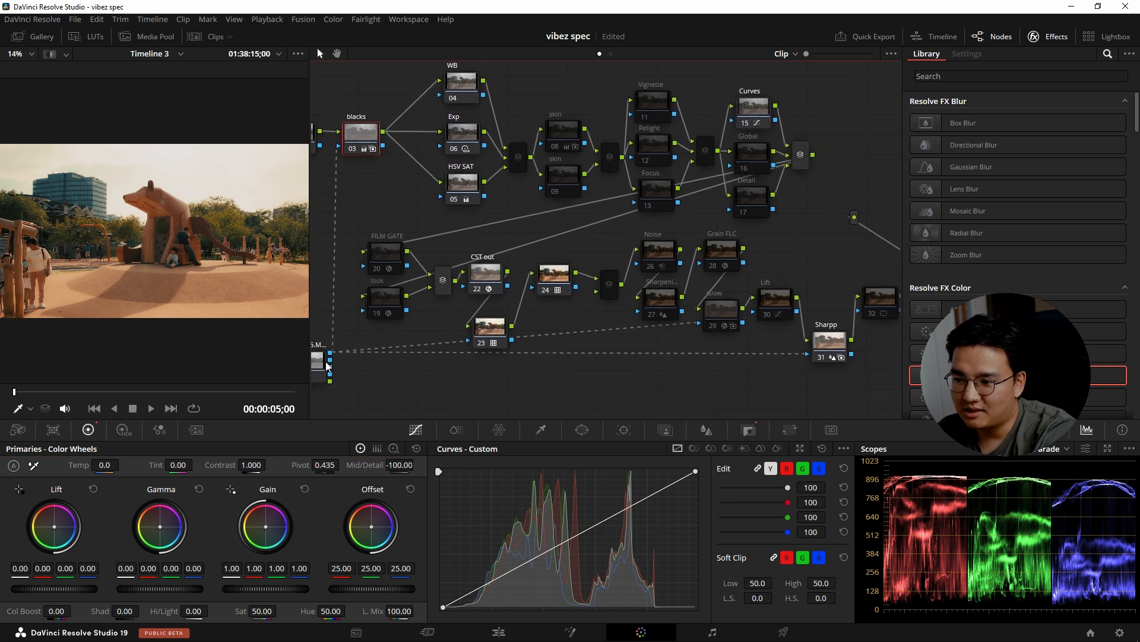
pyautogui.click(721, 315)
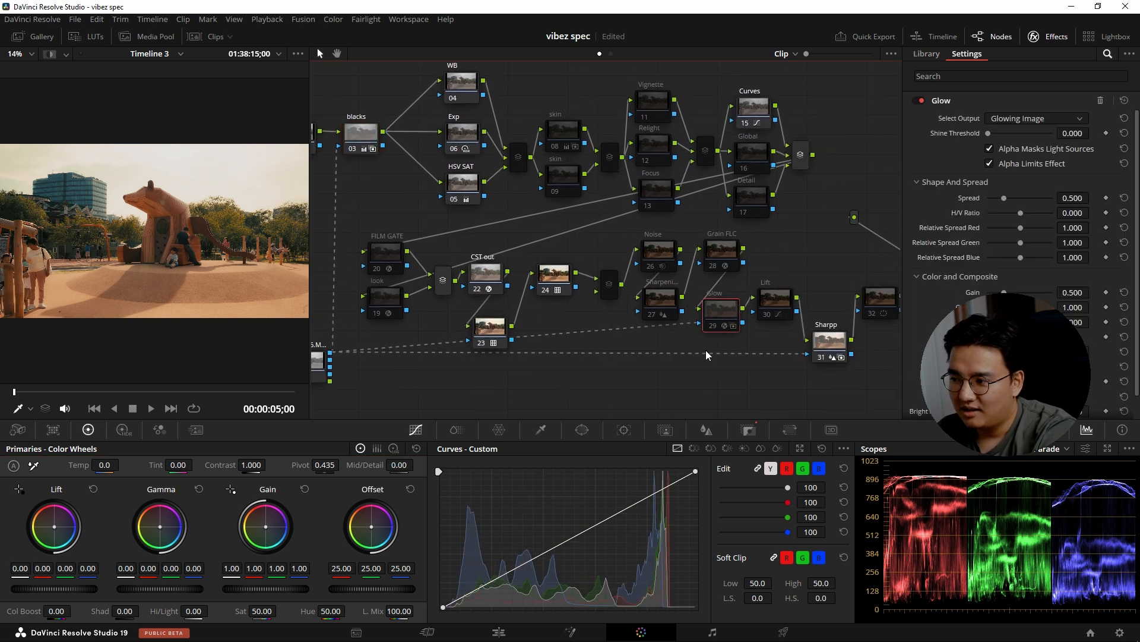
pyautogui.click(837, 344)
# Point out nodes 22 to 24 and enable Noise node 26.
pyautogui.moveTo(573, 380); pyautogui.dragTo(621, 382)
pyautogui.click(692, 255)
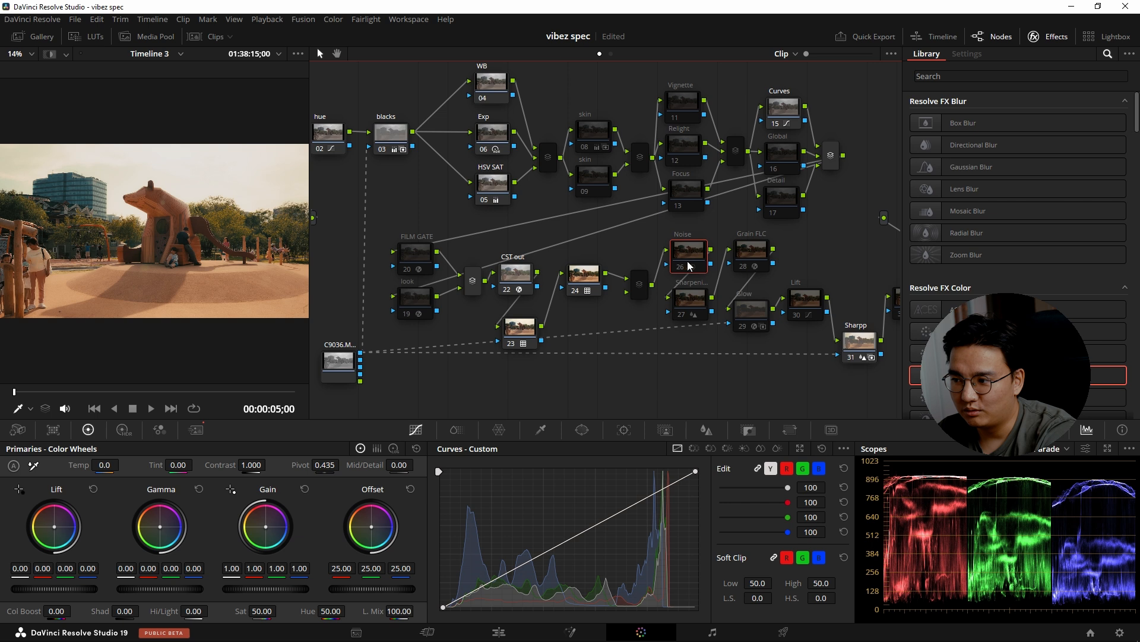
pyautogui.moveTo(661, 322); pyautogui.dragTo(618, 325)
pyautogui.click(544, 278)
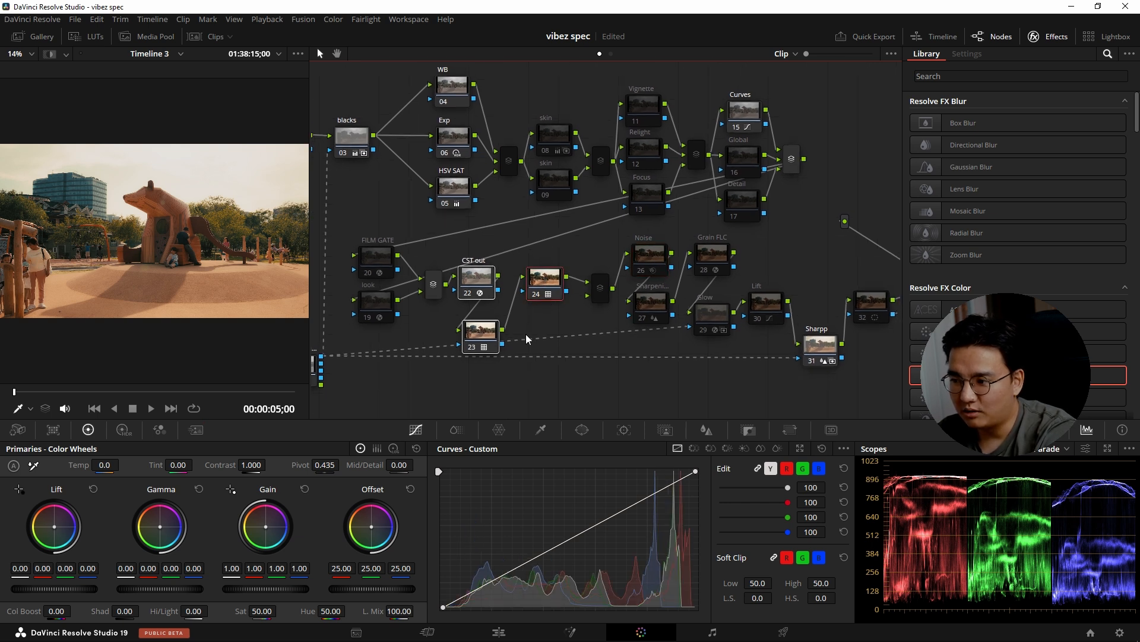
pyautogui.click(650, 271)
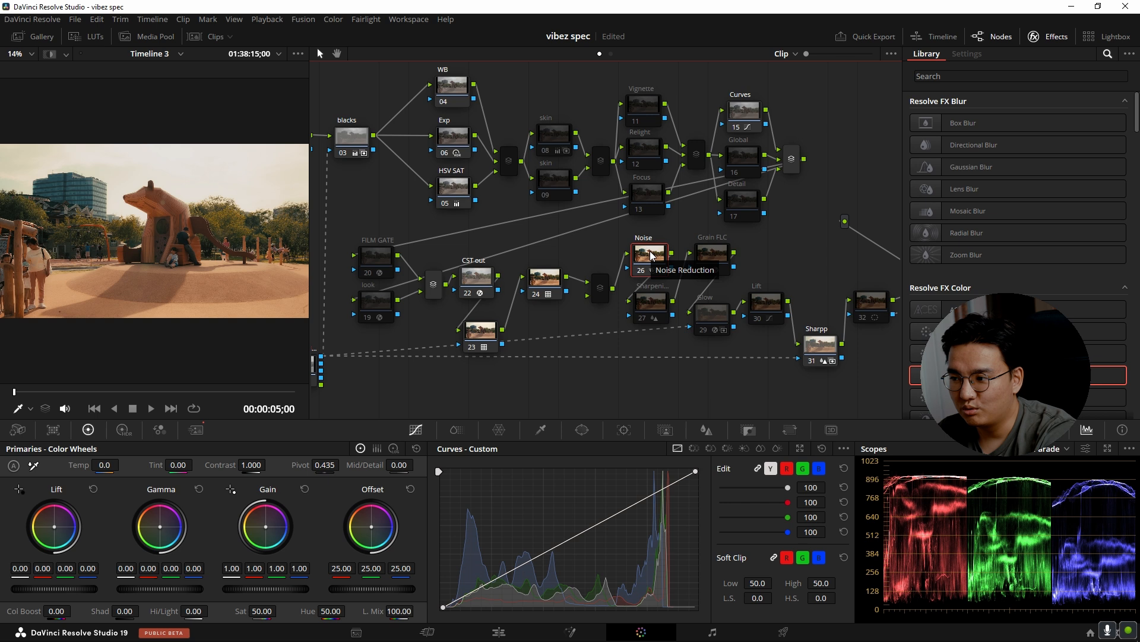
# Enable Sharpening node 27 and Grain FLC node 28, checking the Sharpening node's blur radius settings in between.
pyautogui.click(655, 307)
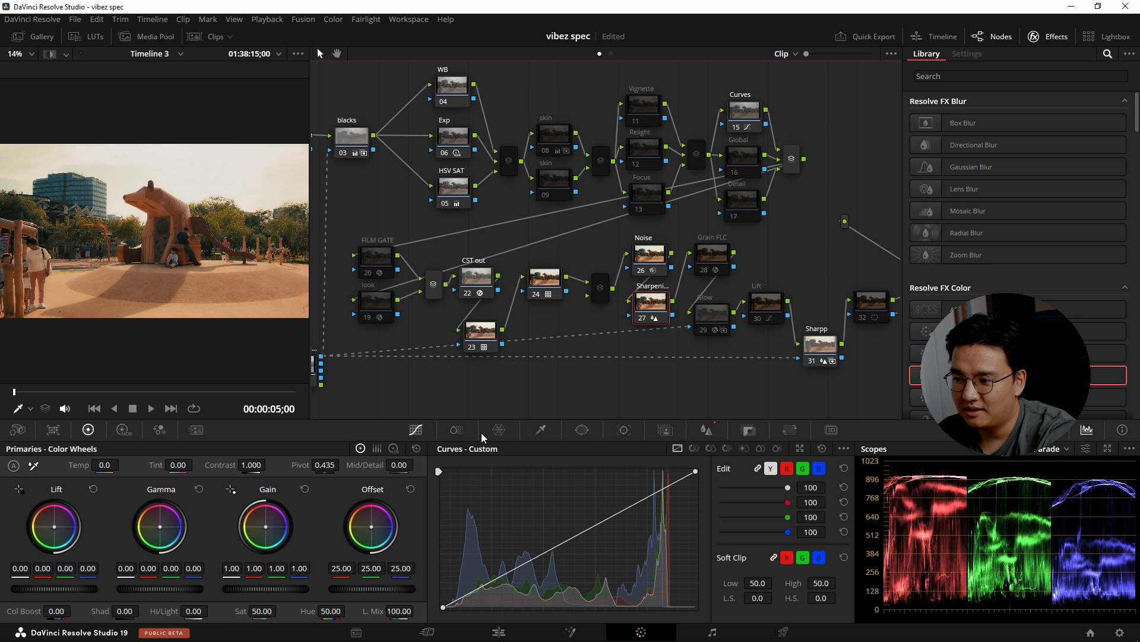
pyautogui.click(706, 430)
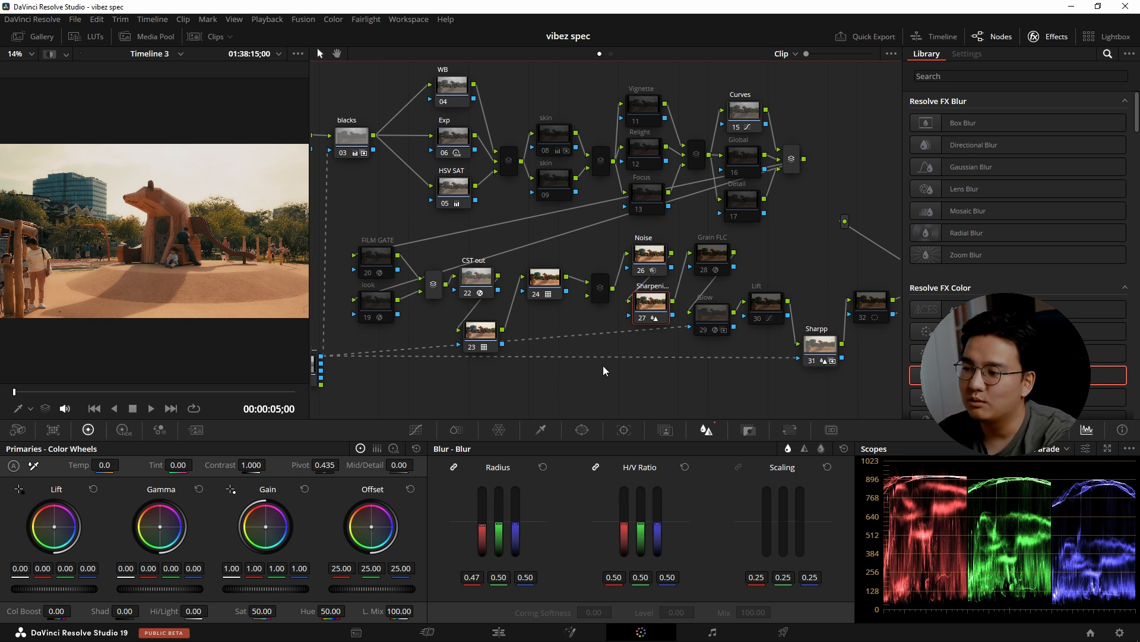
pyautogui.click(718, 253)
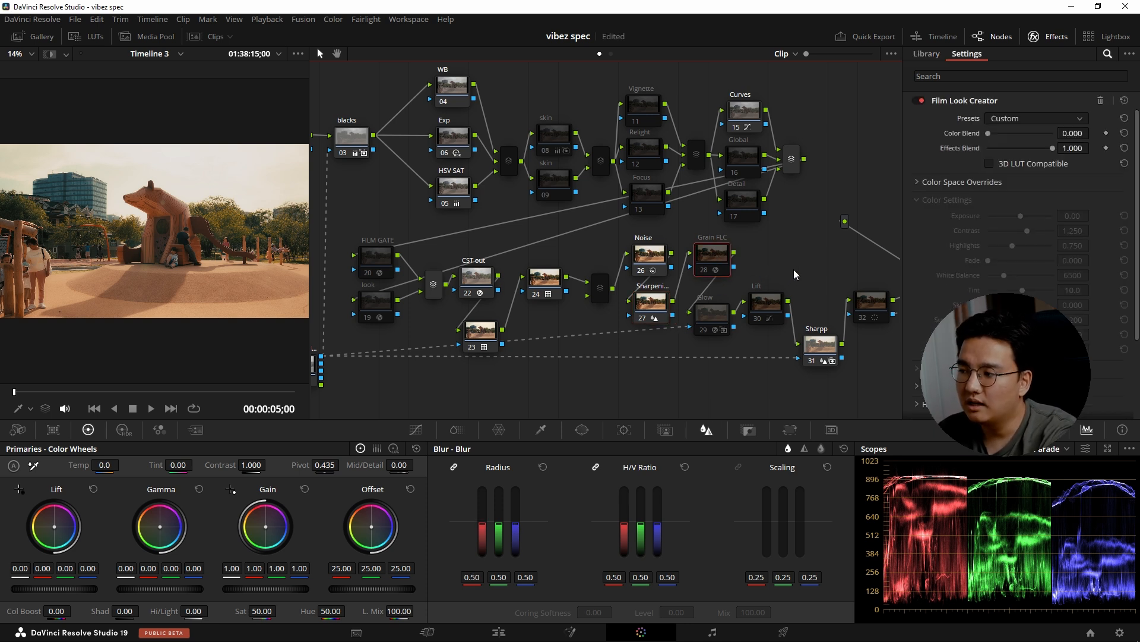
pyautogui.hotkey('ctrl', 'd')
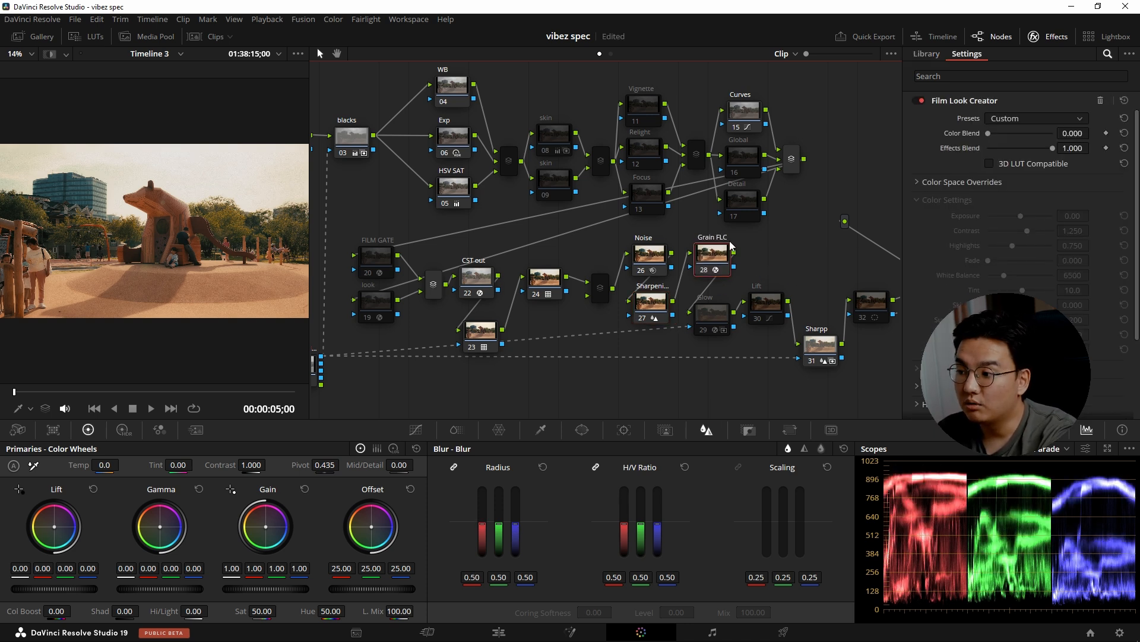
# Re-examine the blur radius of Sharpening node 27 and glance at the neighbouring Glow node's settings.
pyautogui.click(654, 304)
pyautogui.moveTo(487, 528); pyautogui.dragTo(488, 547)
pyautogui.click(666, 429)
pyautogui.click(707, 429)
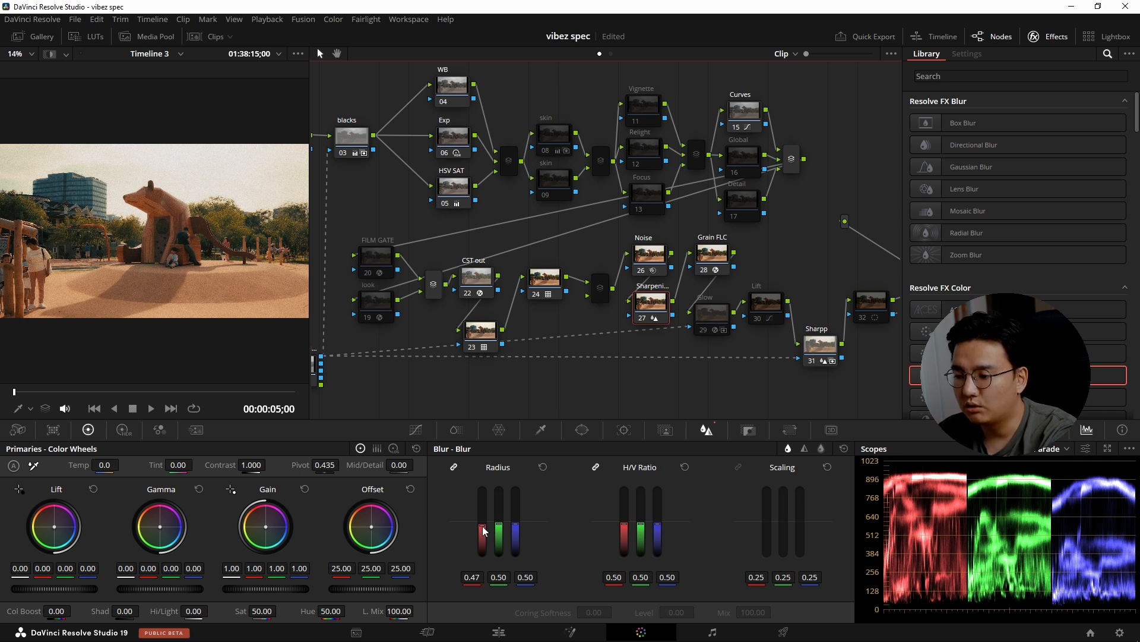
pyautogui.click(711, 313)
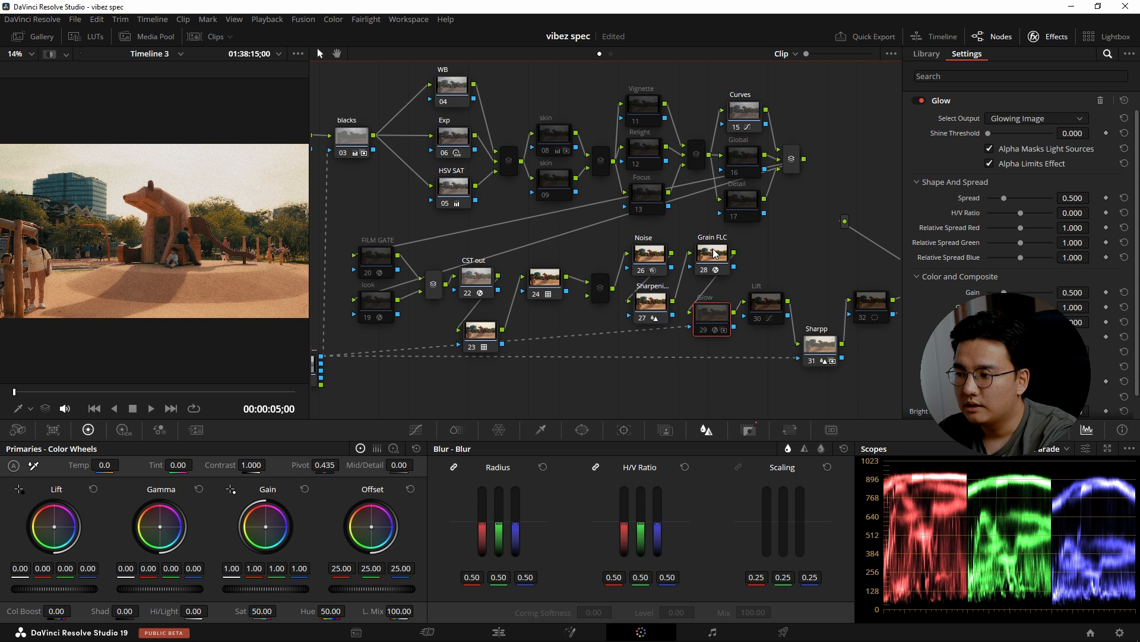
pyautogui.click(651, 303)
# Expand the Grain settings of Grain FLC node 28 and raise the grain amount to 1.000.
pyautogui.click(724, 253)
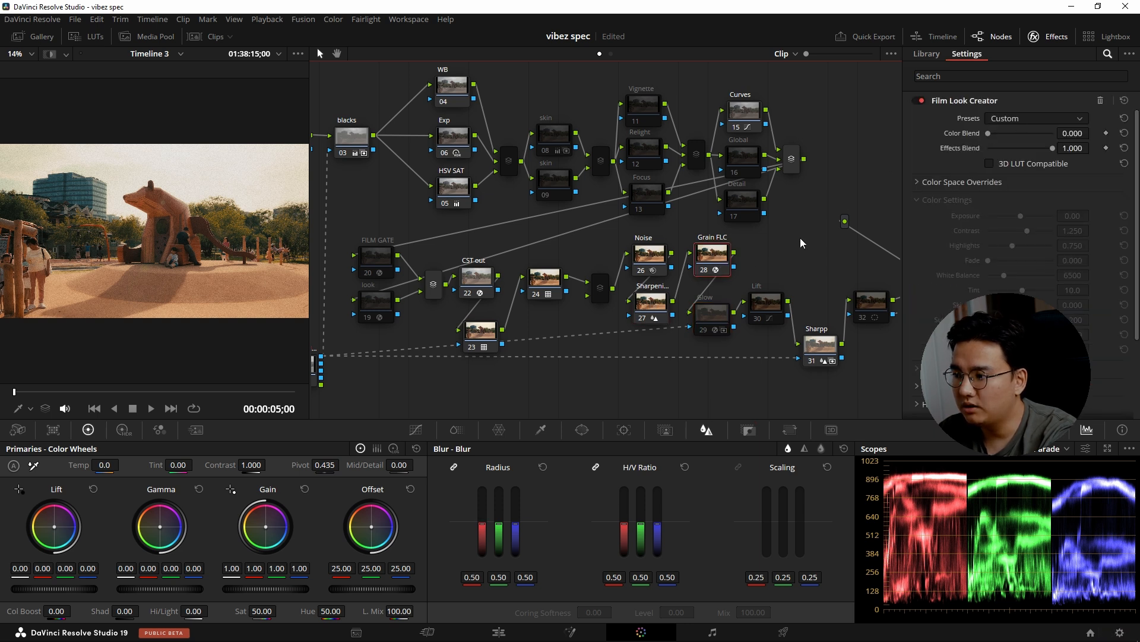
pyautogui.scroll(-2, 940, 278)
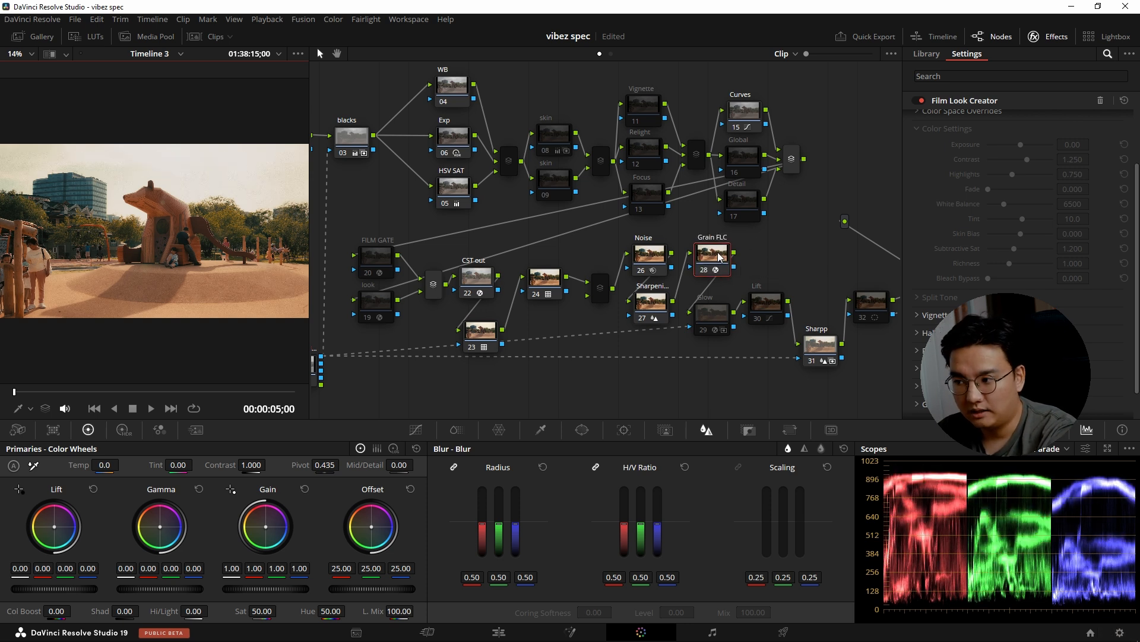
pyautogui.scroll(-1, 914, 337)
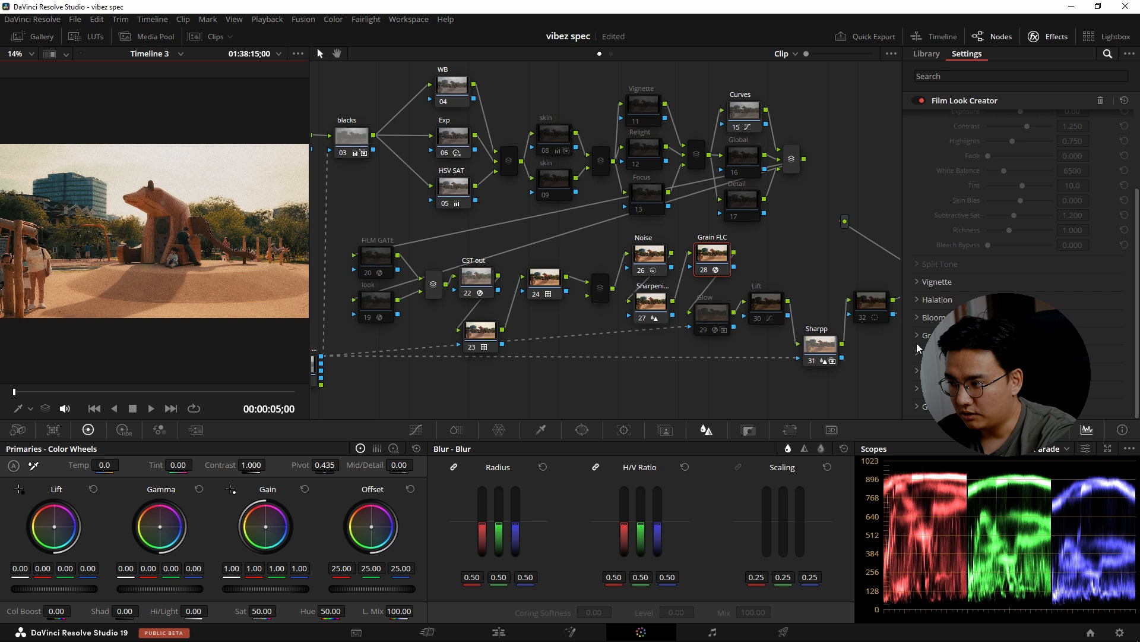
pyautogui.click(924, 335)
pyautogui.scroll(-2, 920, 335)
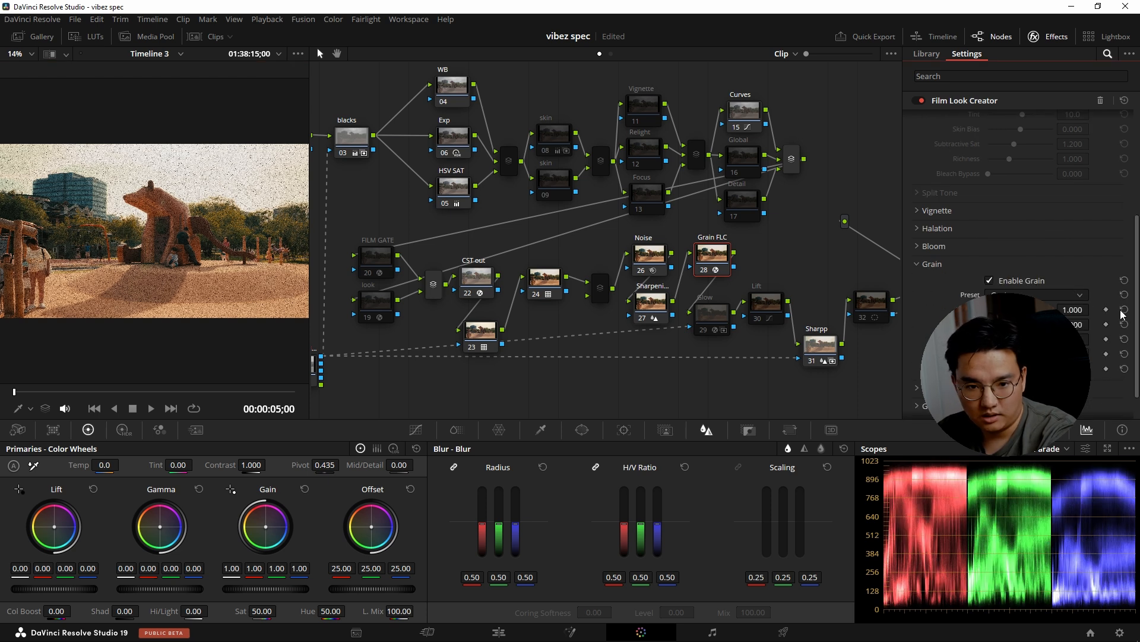
# Preview the exaggerated grain full screen and set the Grain FLC node's grain amount to 0.138.
pyautogui.hotkey('ctrl', 'f')
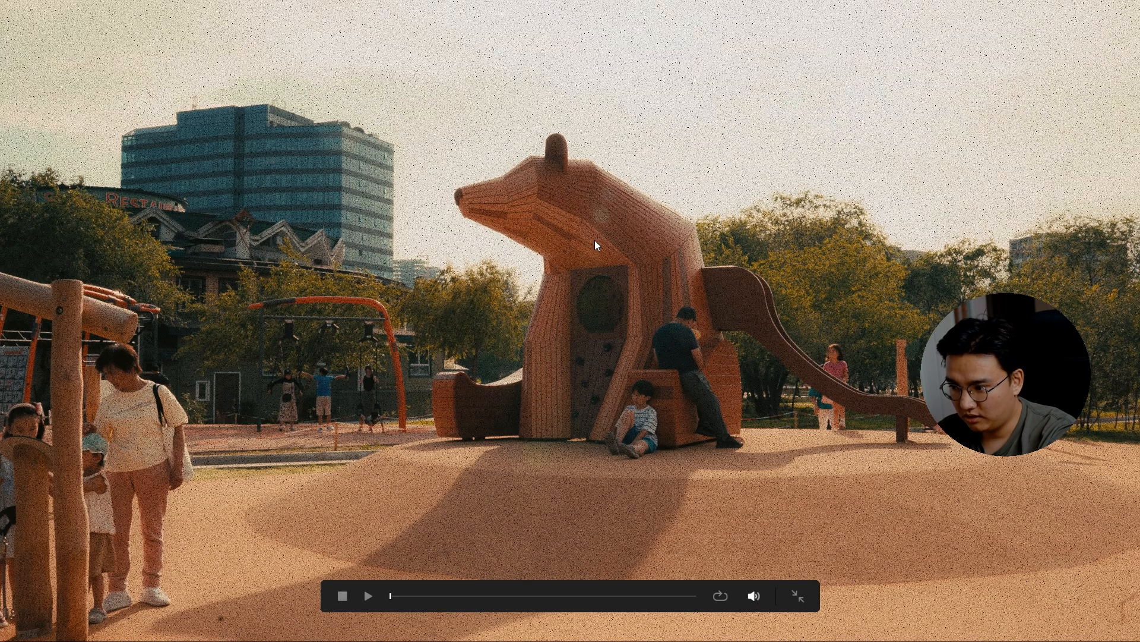
pyautogui.press('Escape')
pyautogui.hotkey('ctrl', 'f')
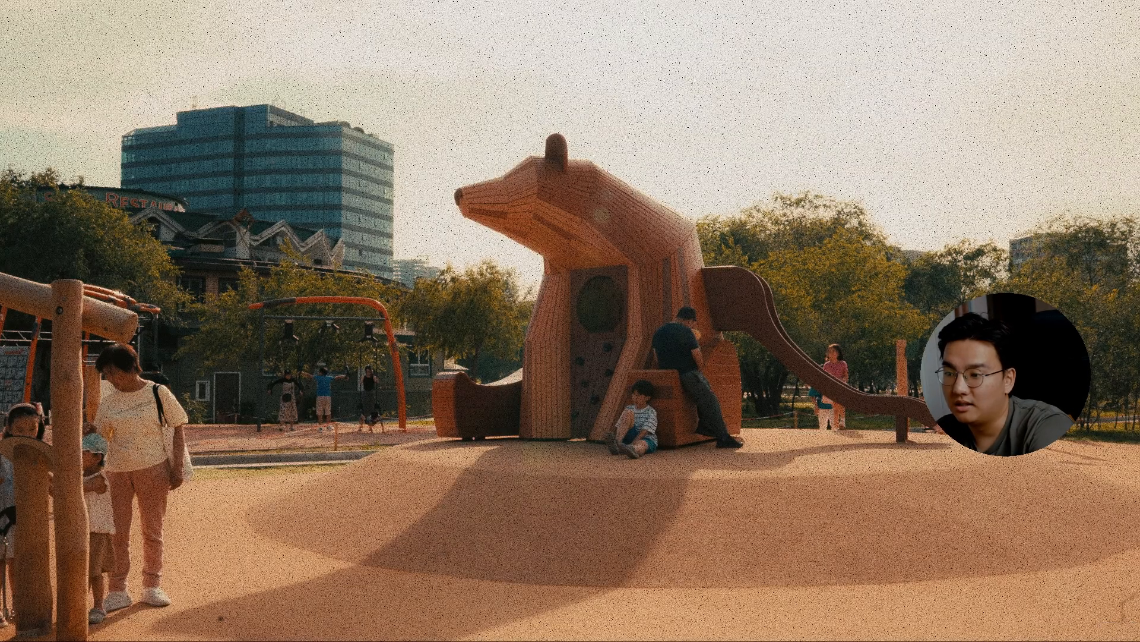
pyautogui.press('Escape')
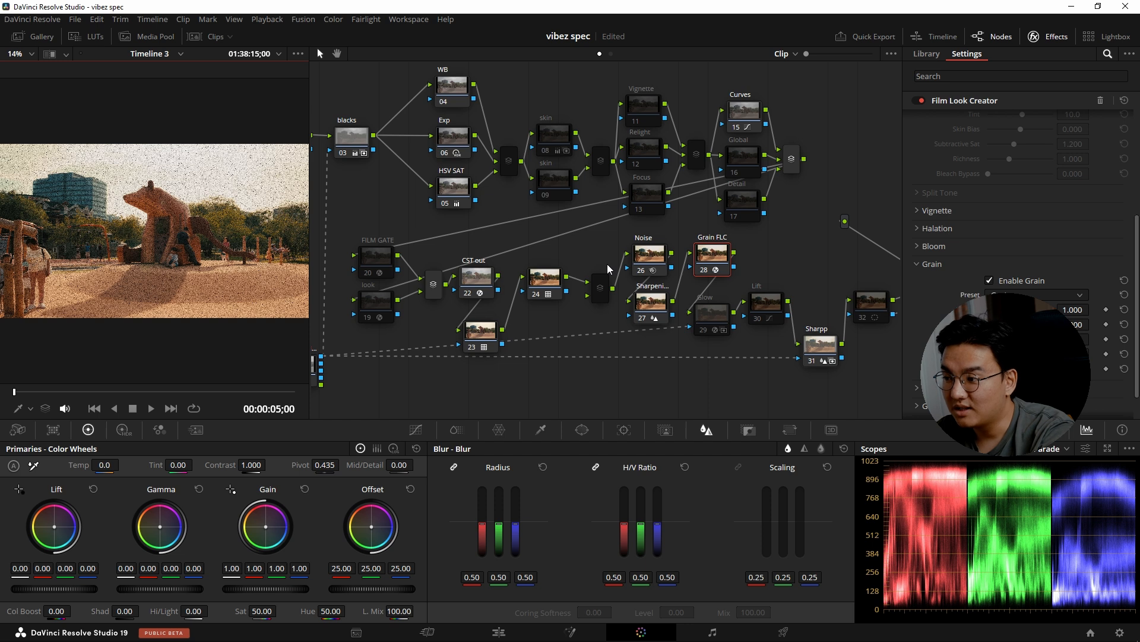
pyautogui.moveTo(1053, 309); pyautogui.dragTo(996, 310)
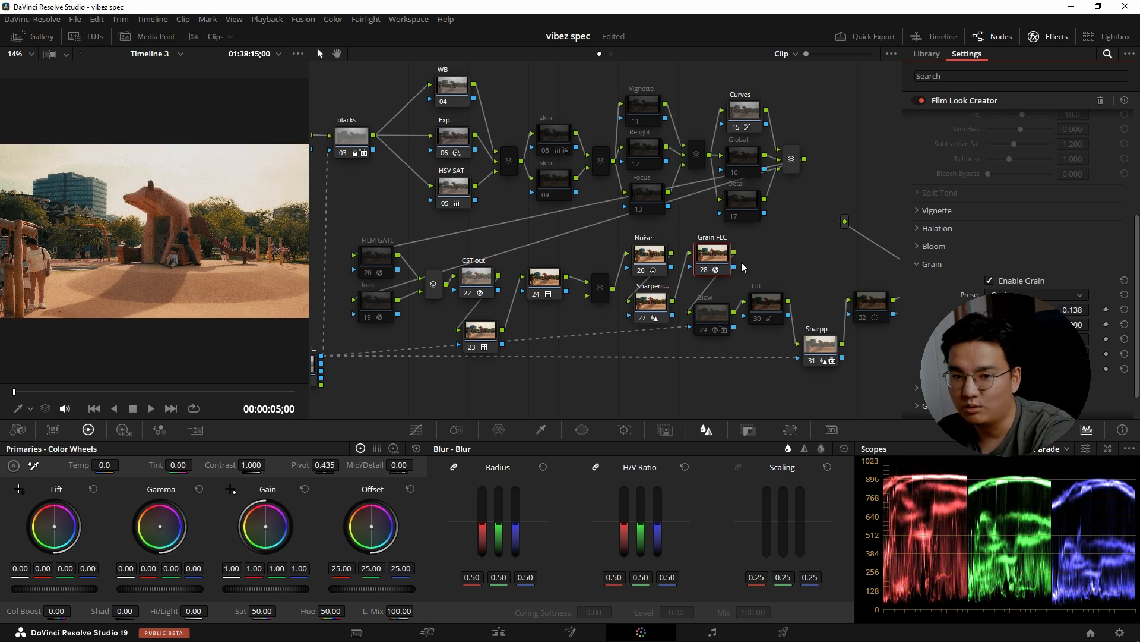
# Toggle Glow node 29 to compare its effect, leaving it disabled, and review the custom curve of Curves node 15.
pyautogui.click(716, 314)
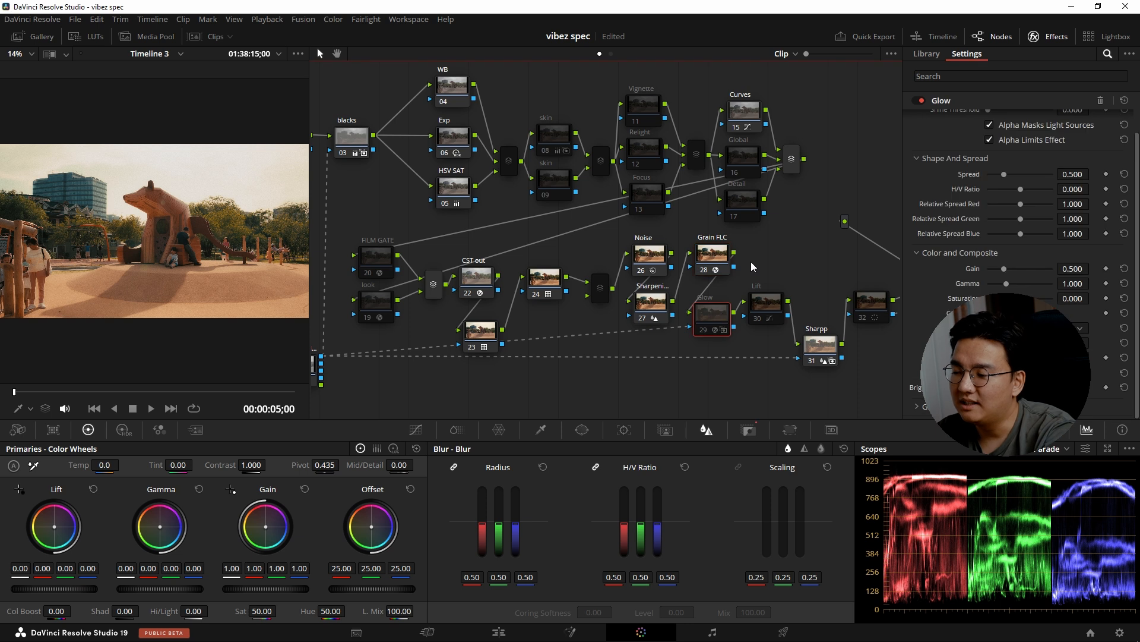
pyautogui.hotkey('ctrl', 'd')
pyautogui.hotkey('ctrl', 'd')
pyautogui.hotkey('ctrl', 'd')
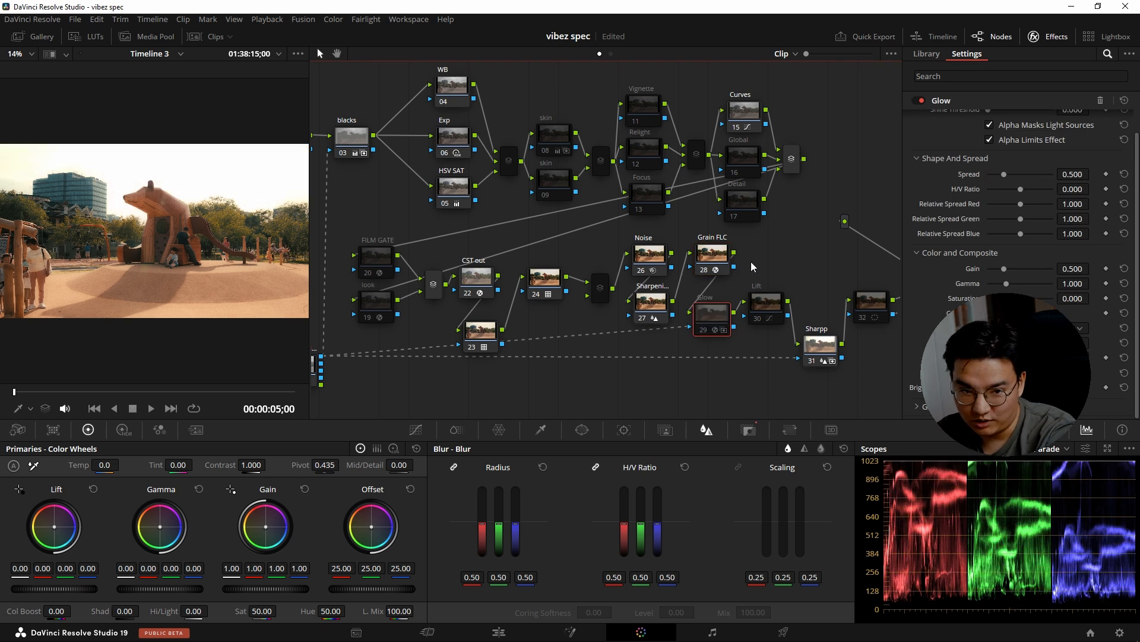
pyautogui.hotkey('ctrl', 'd')
pyautogui.click(753, 113)
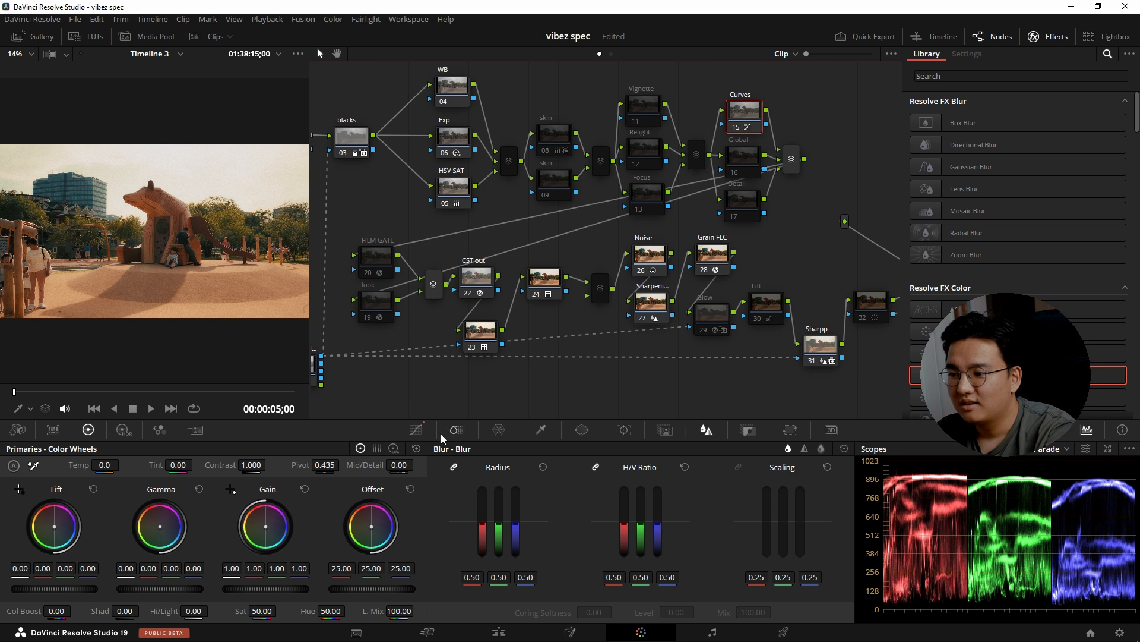
pyautogui.click(416, 430)
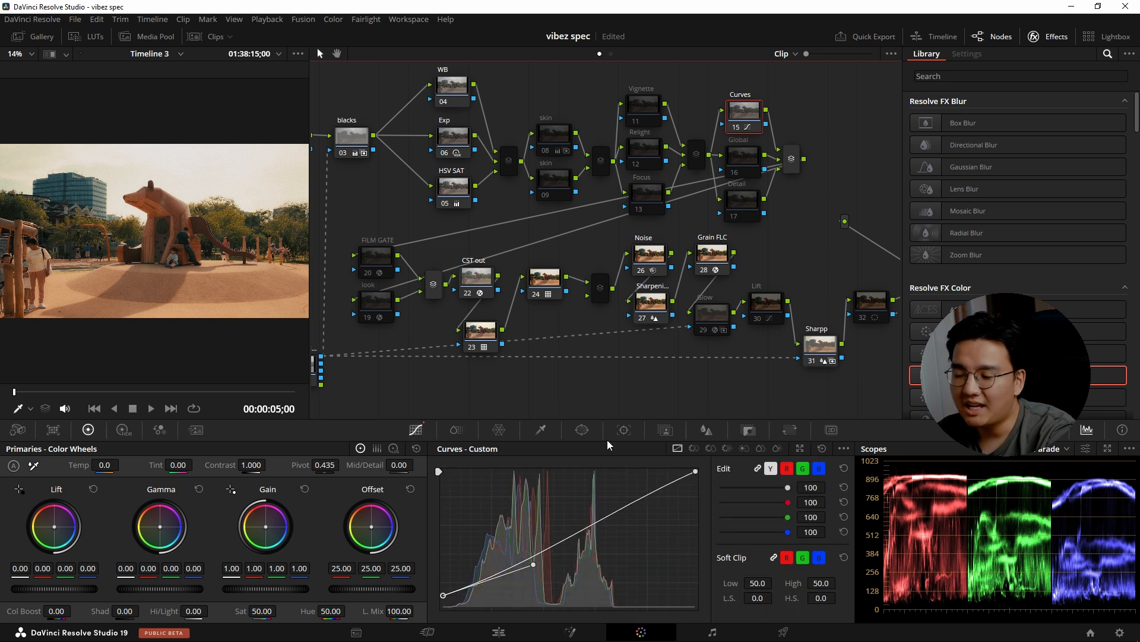
# Enable Glow node 29 and save the project.
pyautogui.click(723, 322)
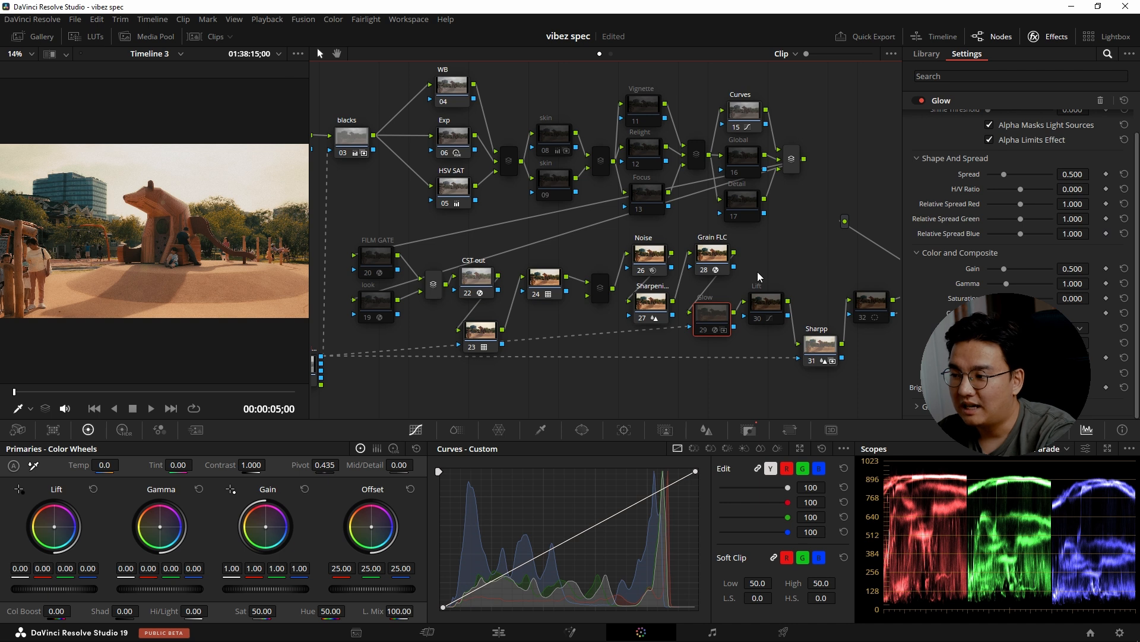
pyautogui.hotkey('ctrl', 'd')
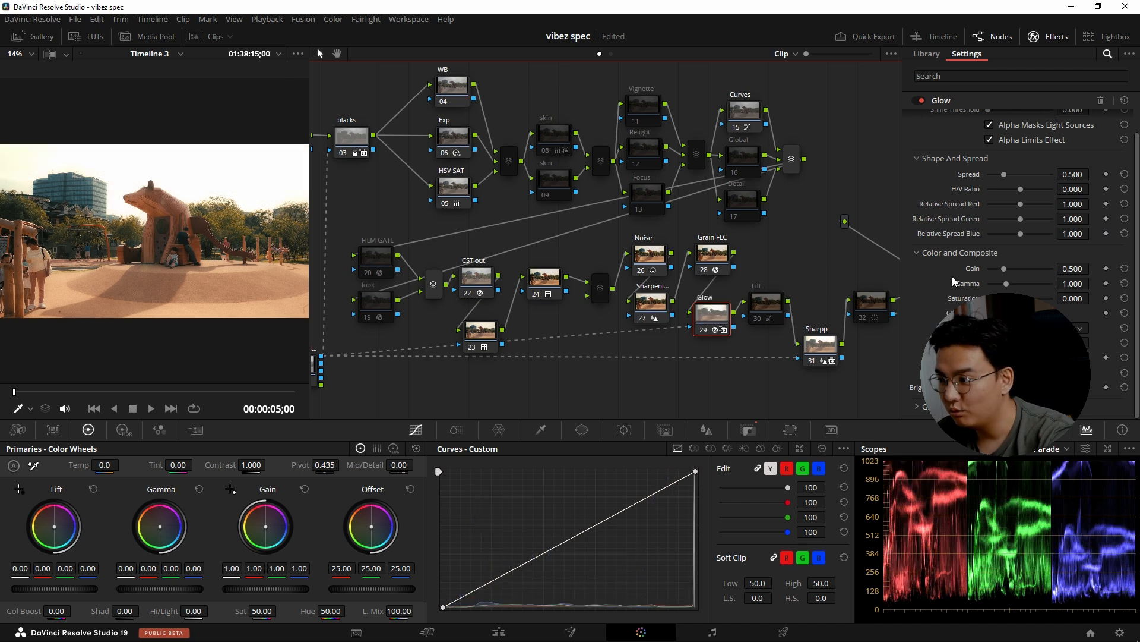
pyautogui.scroll(1, 960, 277)
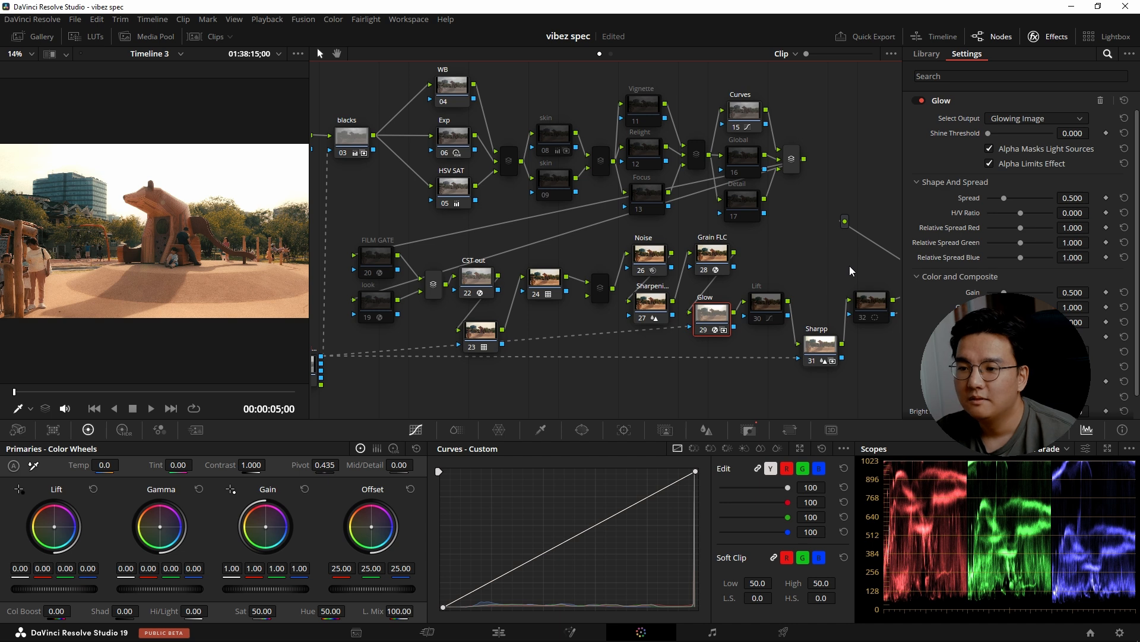
pyautogui.hotkey('ctrl', 's')
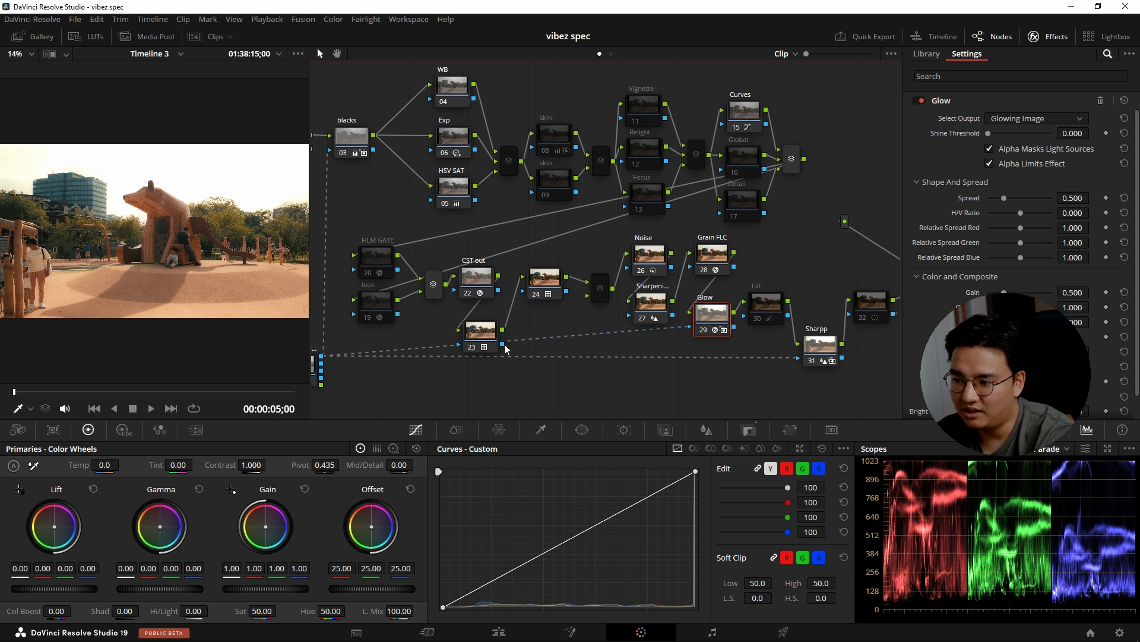
# Trace the C9036 matte's connections to the blacks and Glow nodes in the node graph.
pyautogui.moveTo(713, 325)
pyautogui.mouseDown()
pyautogui.moveTo(710, 386)
pyautogui.moveTo(709, 324)
pyautogui.mouseUp()
pyautogui.moveTo(475, 325); pyautogui.dragTo(541, 328)
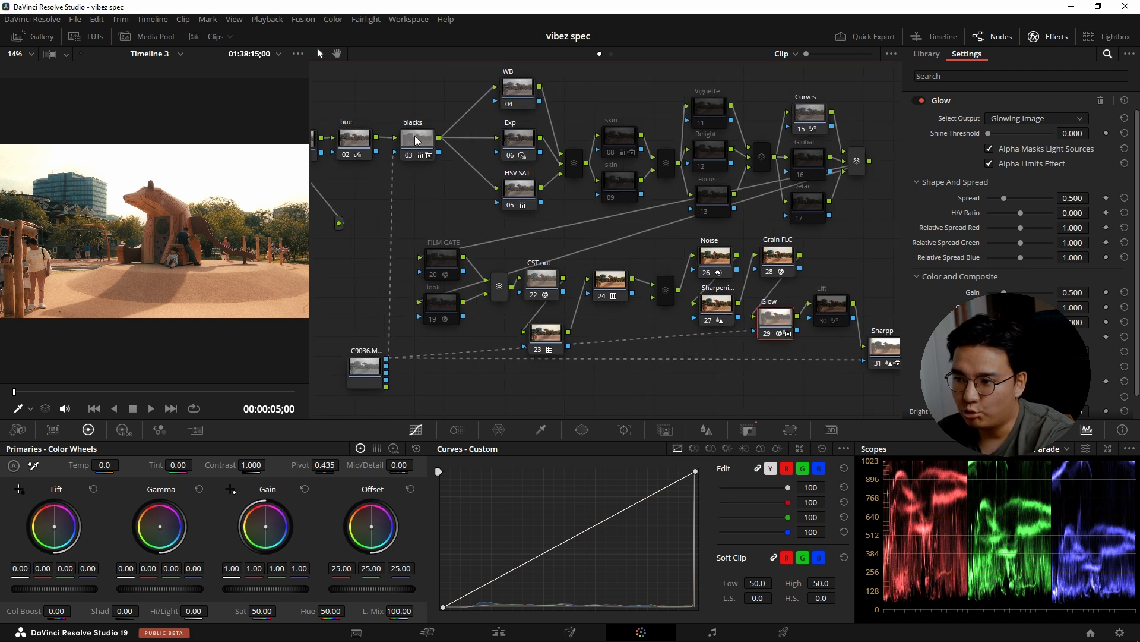
pyautogui.moveTo(743, 368); pyautogui.dragTo(686, 374)
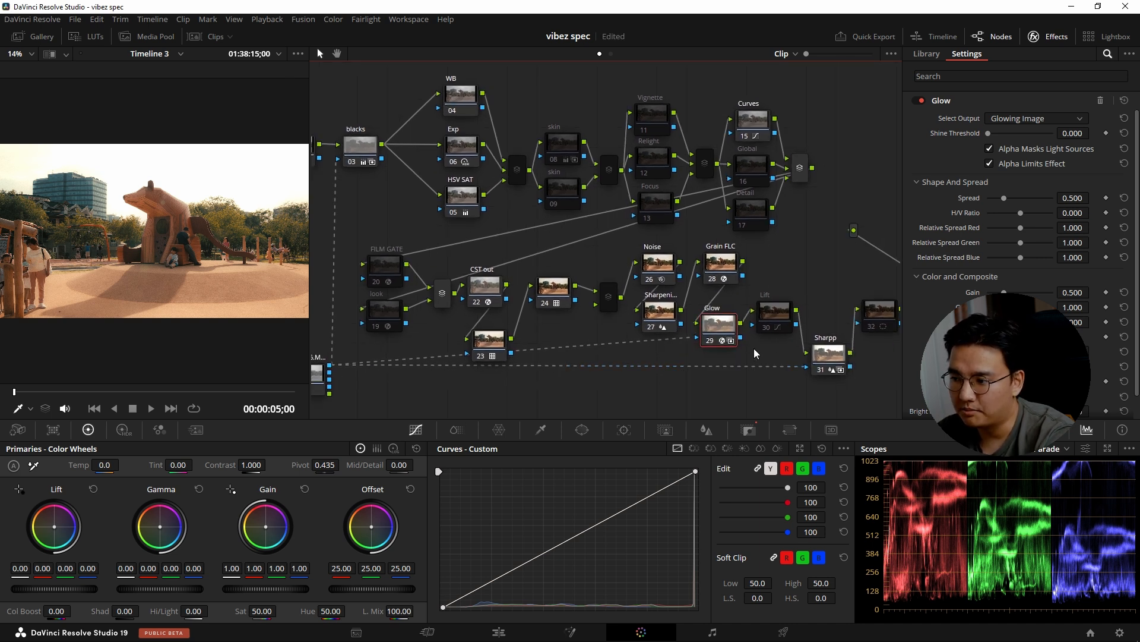
pyautogui.moveTo(763, 349); pyautogui.dragTo(724, 350)
pyautogui.moveTo(720, 304); pyautogui.dragTo(765, 299)
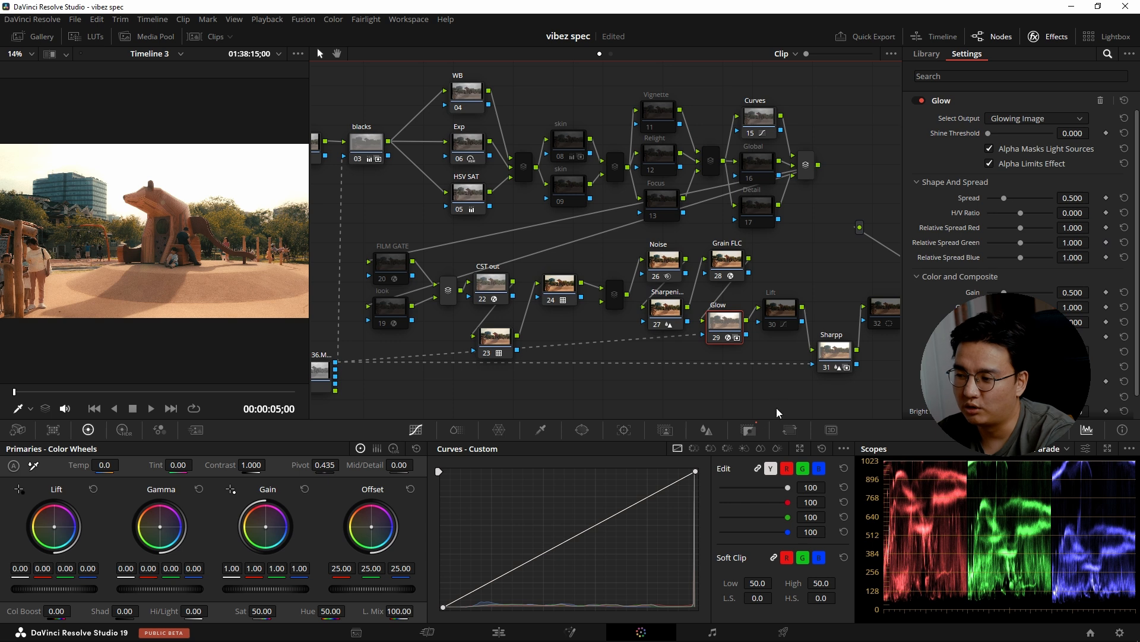
# Try changing the Glow node's key output gain and undo the change.
pyautogui.click(739, 430)
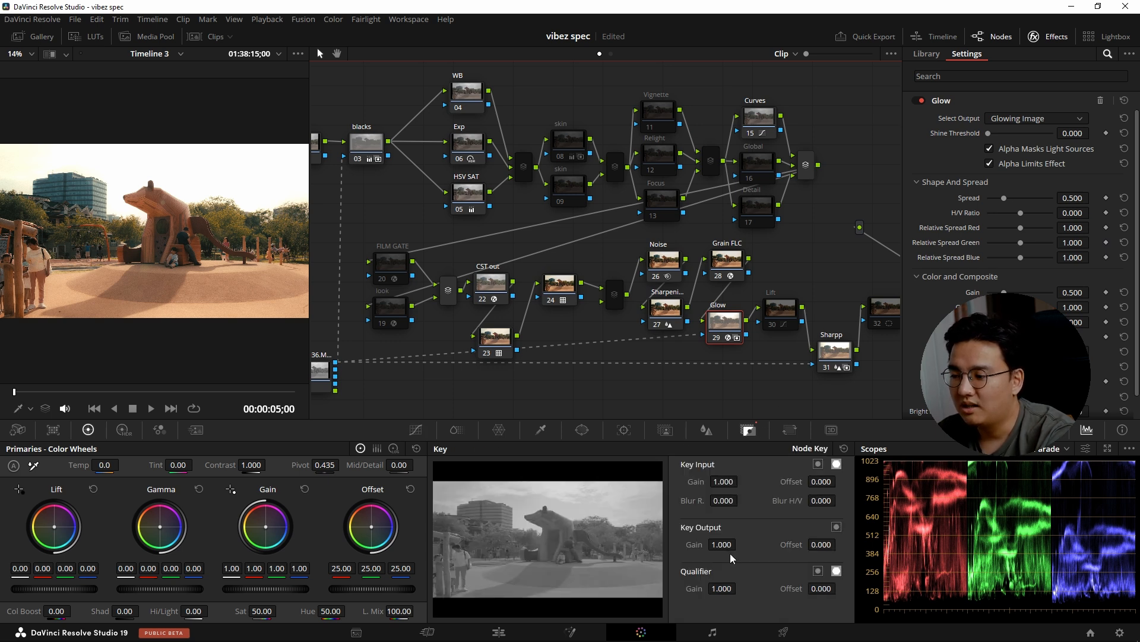
pyautogui.moveTo(721, 544); pyautogui.dragTo(740, 545)
pyautogui.hotkey('ctrl', 'z')
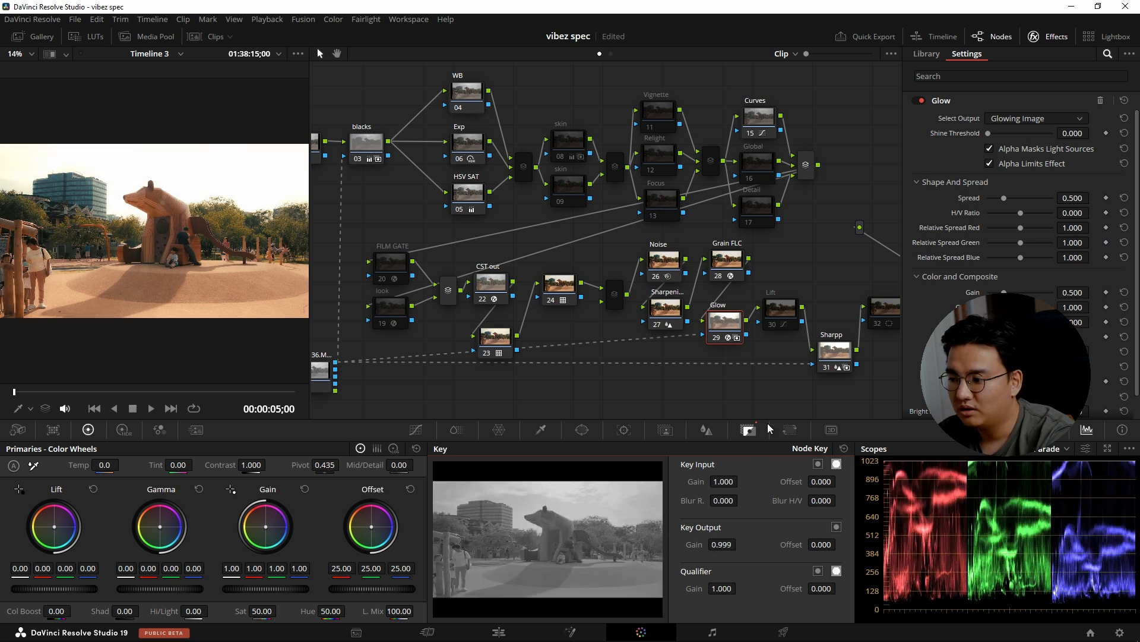
pyautogui.hotkey('ctrl', 'z')
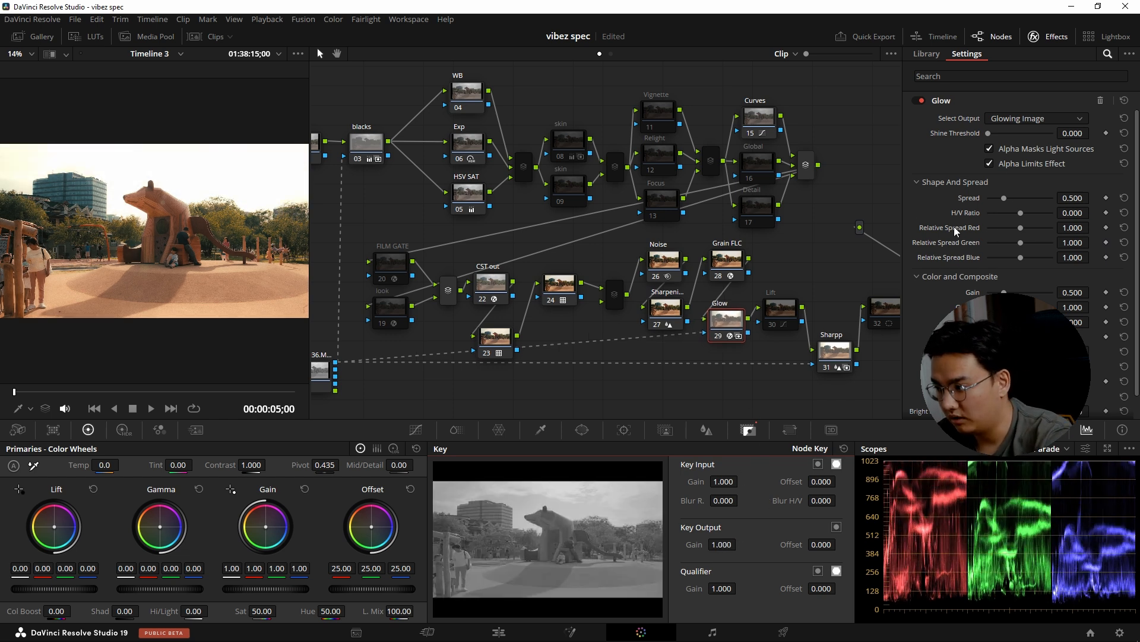
# Review the Glow effect's composite mode options and its Spread setting.
pyautogui.scroll(-1, 956, 231)
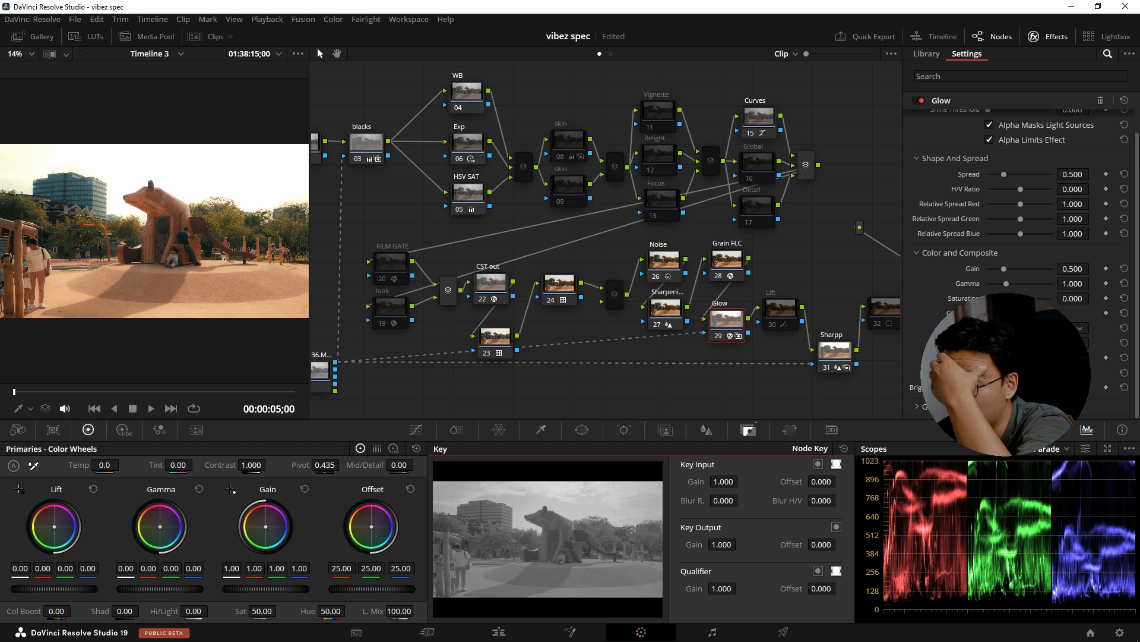
pyautogui.click(1037, 328)
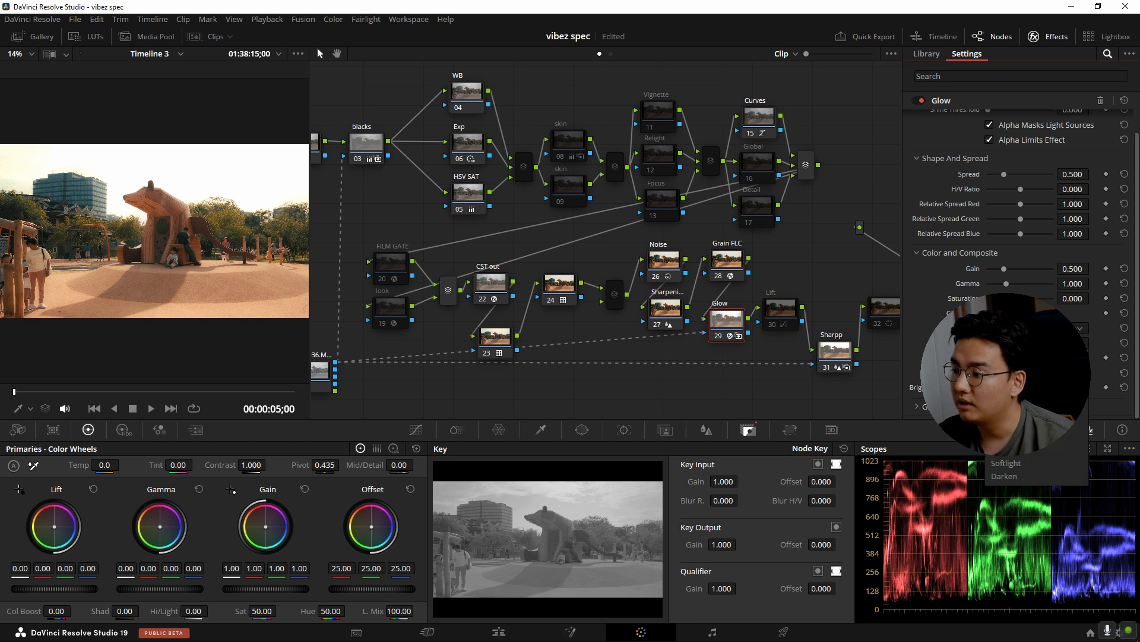
pyautogui.click(1035, 404)
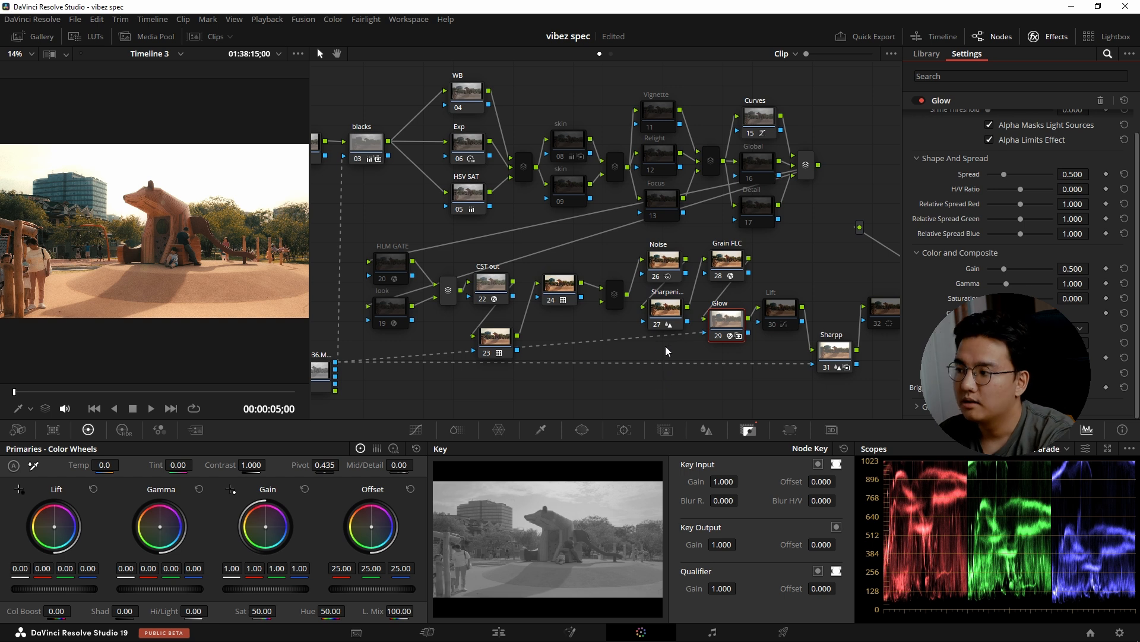
pyautogui.scroll(2, 1046, 238)
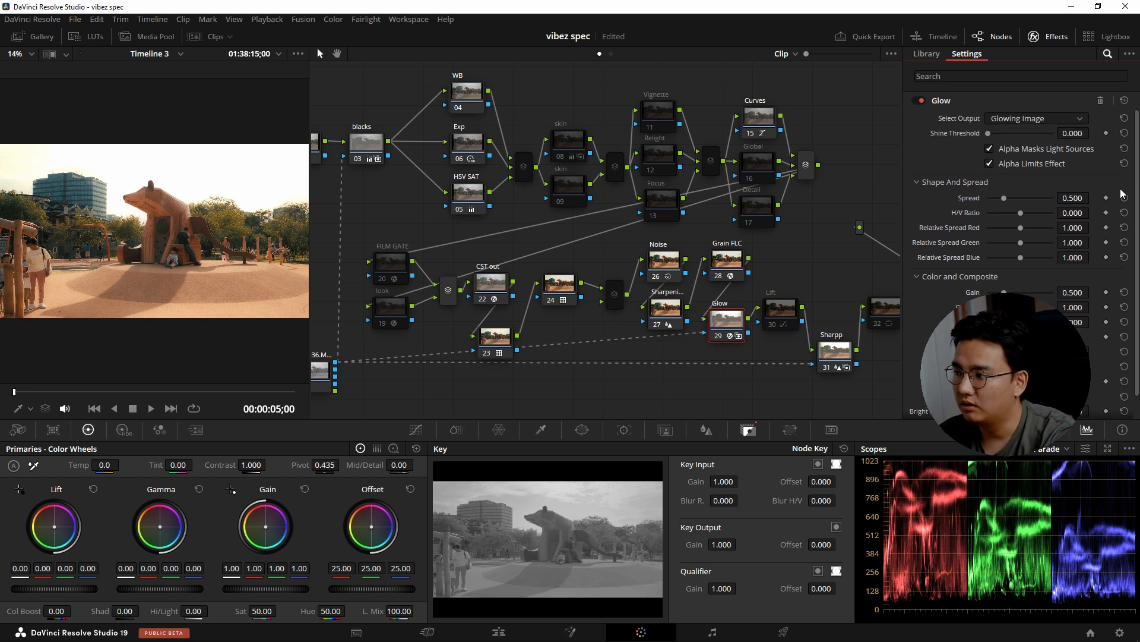
pyautogui.moveTo(1011, 199); pyautogui.dragTo(1000, 227)
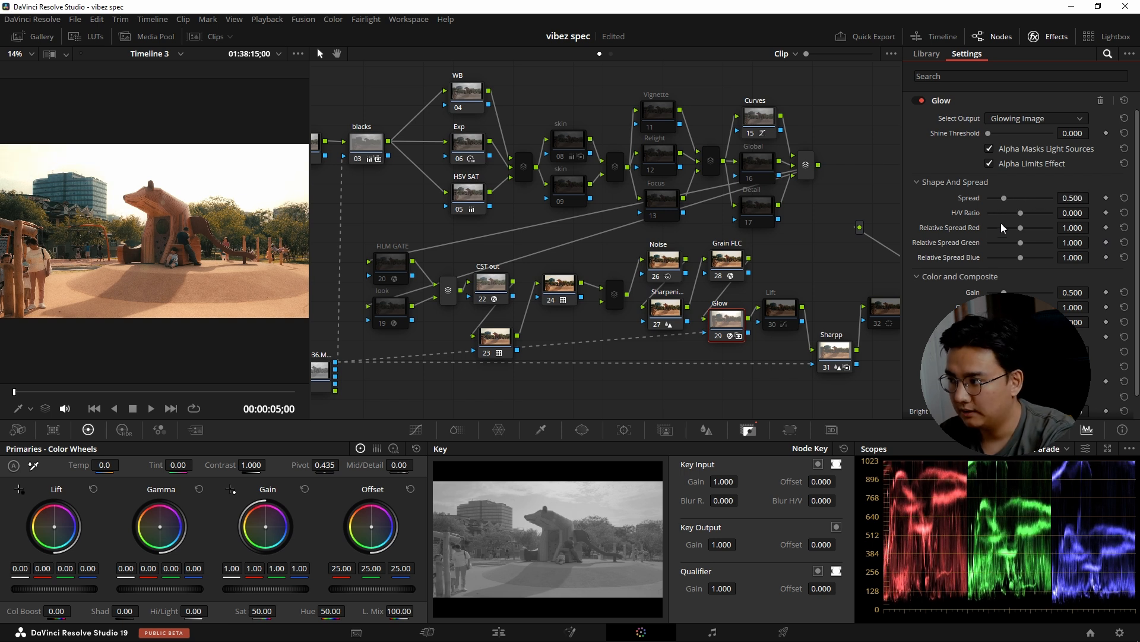
# Enable Lift node 30 and switch it off and on to compare its effect on the scopes.
pyautogui.hscroll(3, 773, 324)
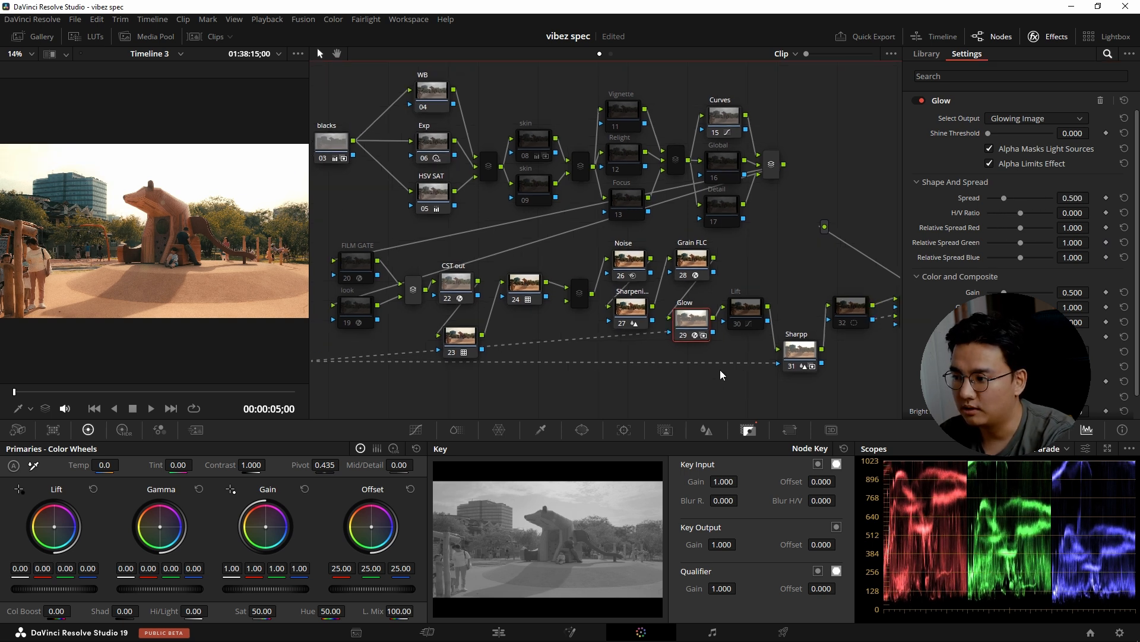
pyautogui.click(750, 313)
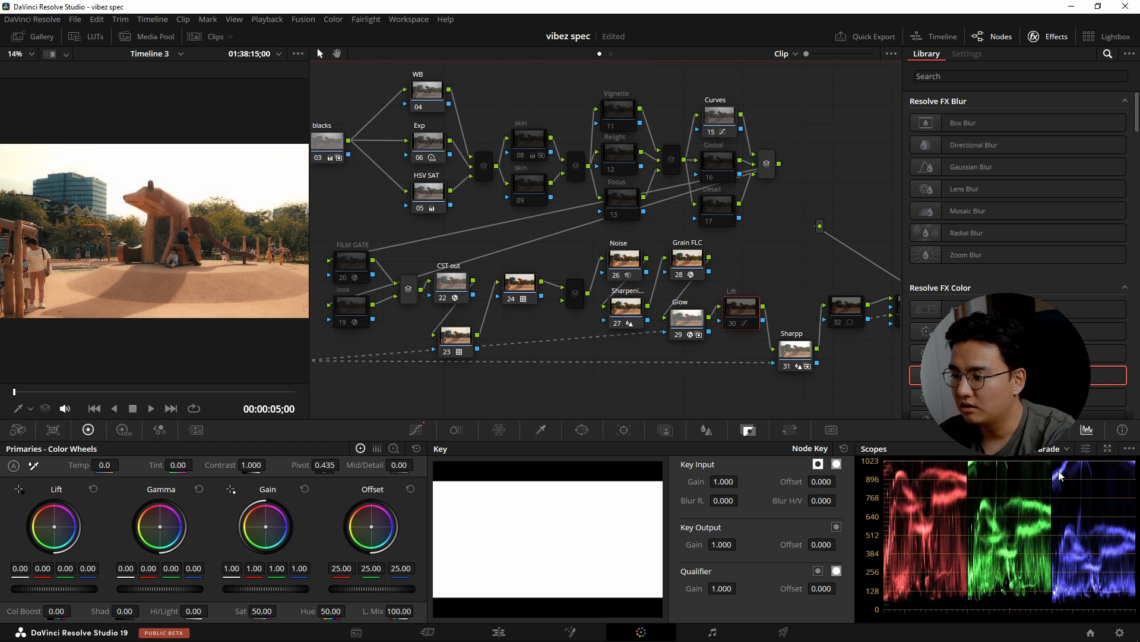
pyautogui.hotkey('ctrl', 'd')
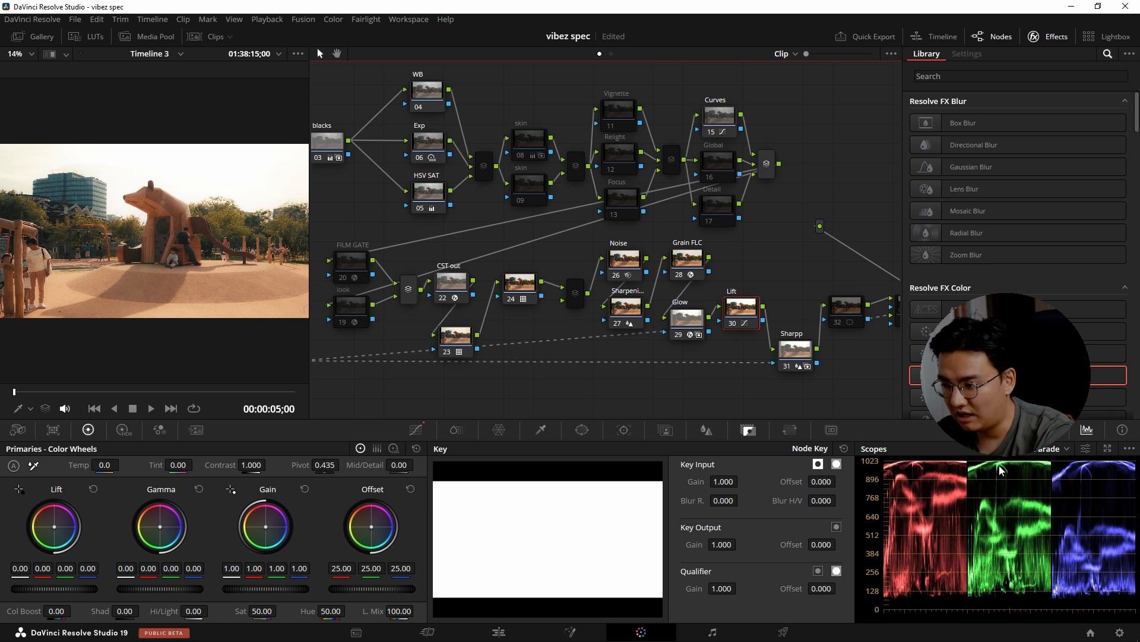
pyautogui.hotkey('ctrl', 'd')
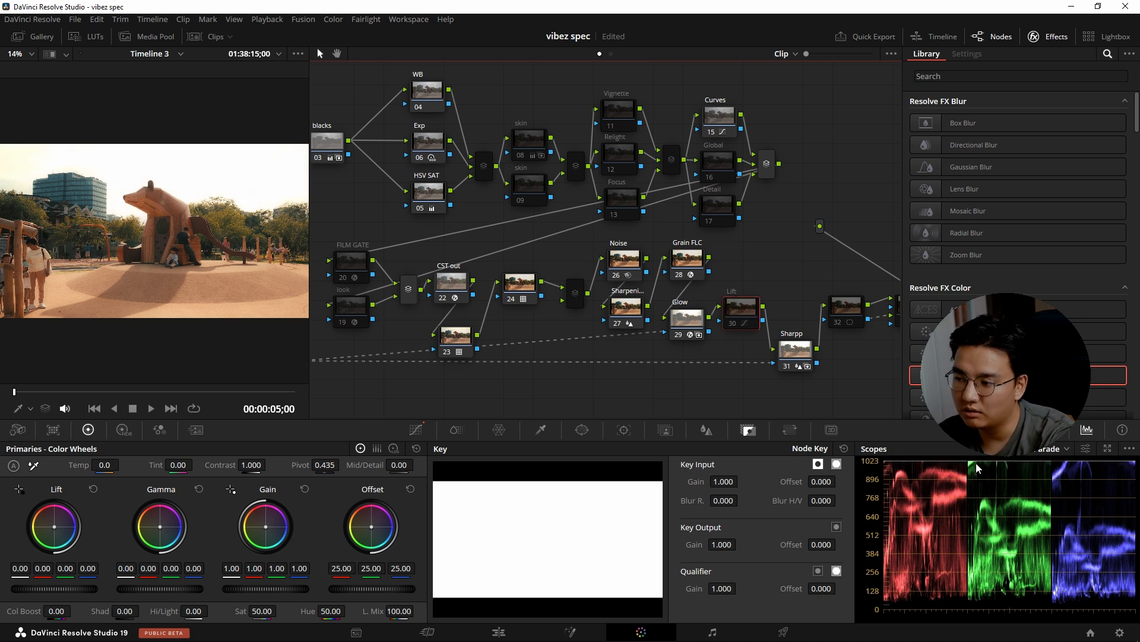
pyautogui.hotkey('ctrl', 'd')
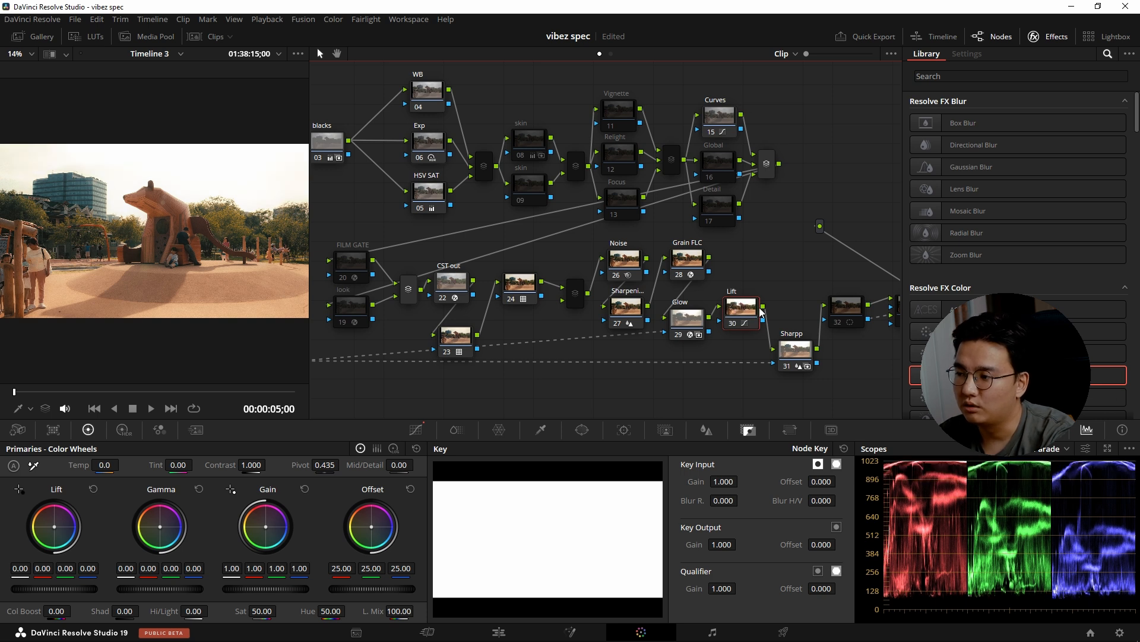
# Compare Sharpp node 31 with Sharpening node 27 and trace the C9036 matte's connection to Sharpp in the node graph.
pyautogui.click(797, 349)
pyautogui.moveTo(777, 280); pyautogui.dragTo(754, 272)
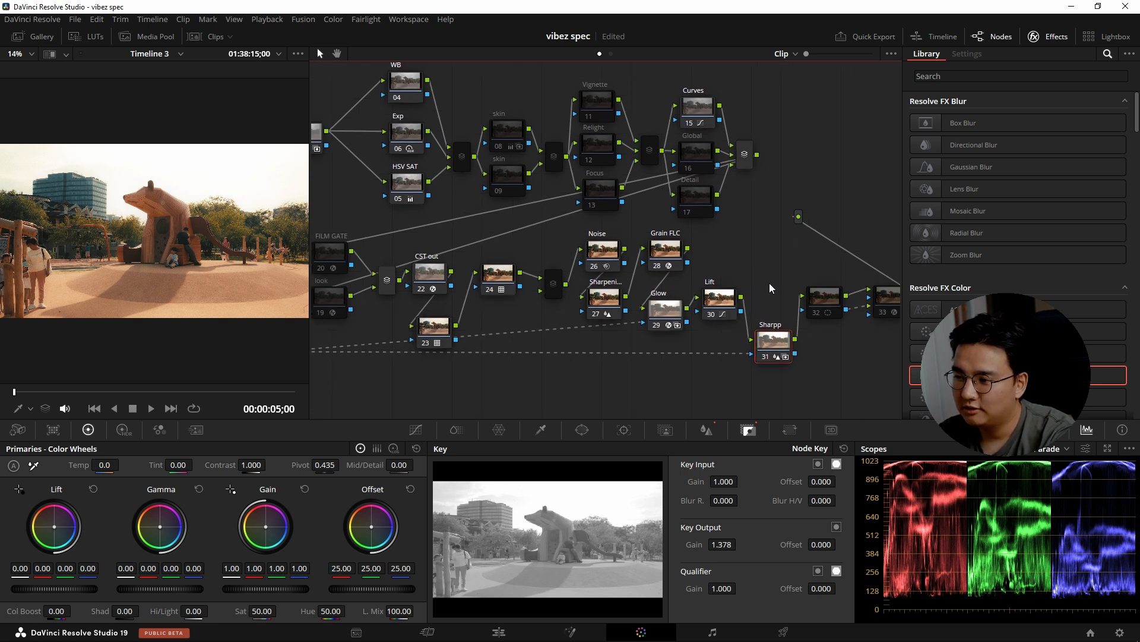
pyautogui.click(604, 300)
pyautogui.click(773, 340)
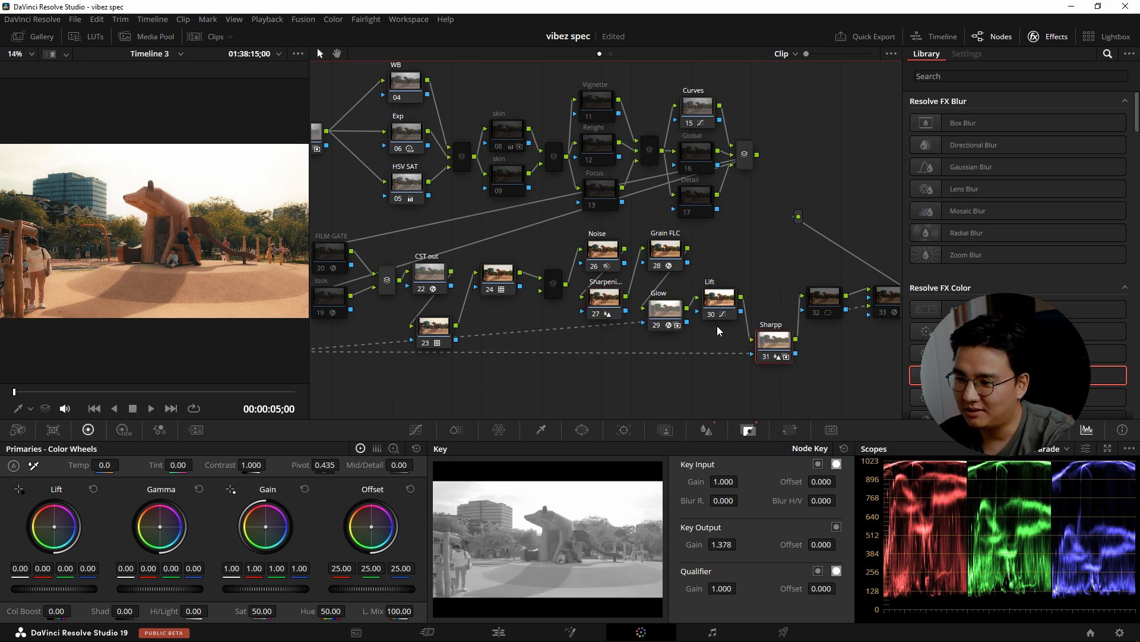
pyautogui.moveTo(597, 381); pyautogui.dragTo(668, 385)
pyautogui.moveTo(507, 377); pyautogui.dragTo(540, 379)
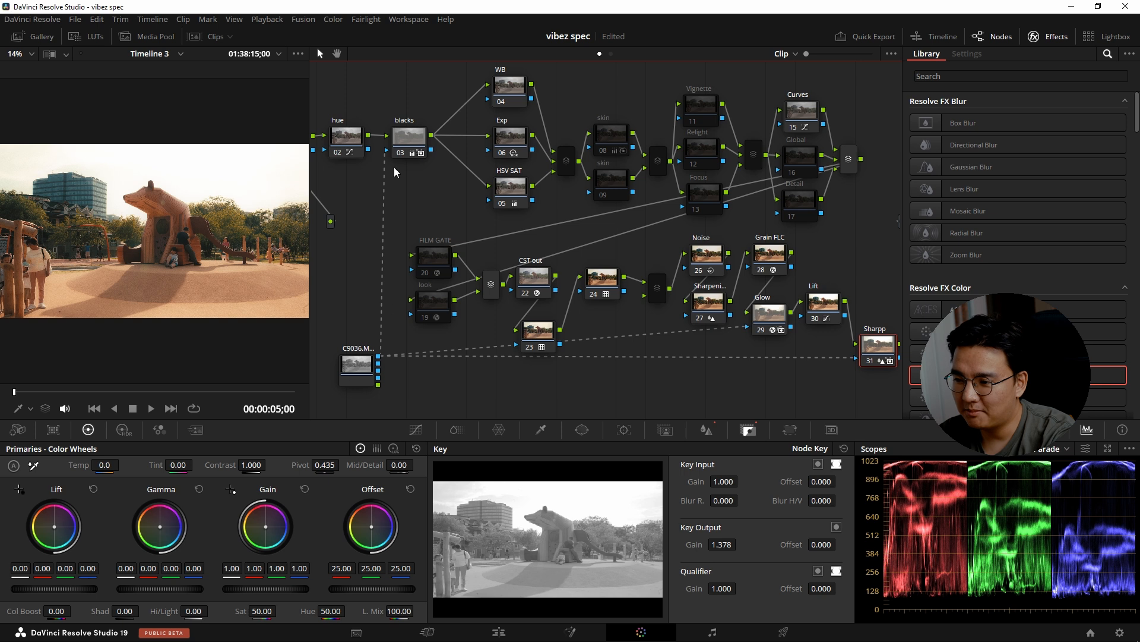
pyautogui.moveTo(808, 381); pyautogui.dragTo(661, 382)
pyautogui.moveTo(792, 340); pyautogui.dragTo(789, 345)
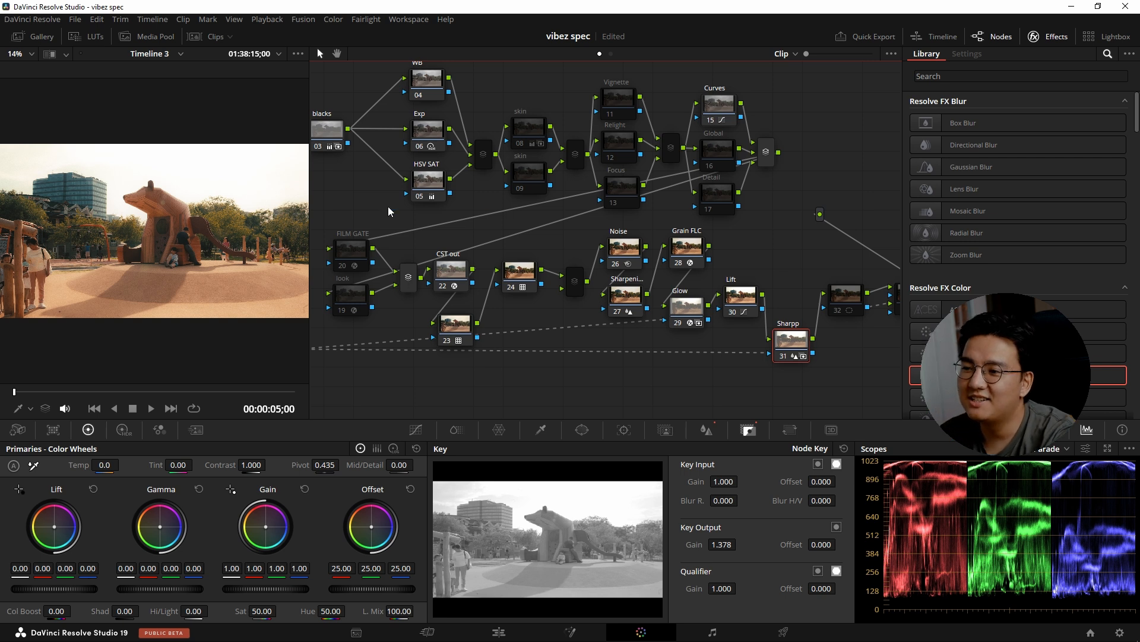
pyautogui.moveTo(402, 201); pyautogui.dragTo(438, 199)
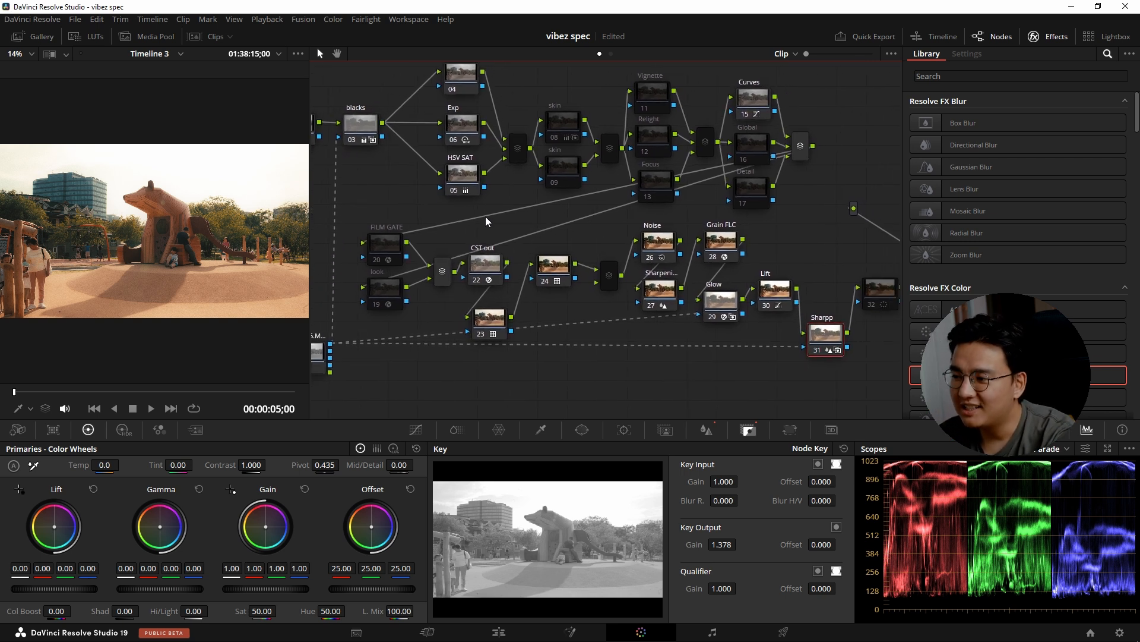
pyautogui.moveTo(756, 388); pyautogui.dragTo(746, 381)
pyautogui.moveTo(674, 374); pyautogui.dragTo(664, 375)
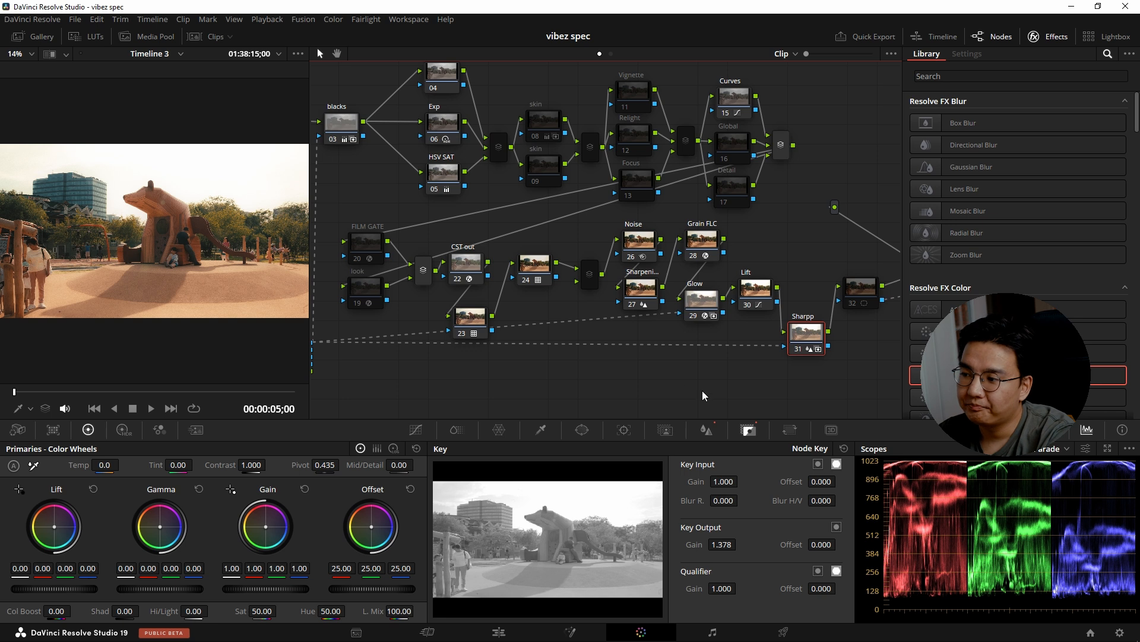
# Toggle Sharpp node 31 off and on repeatedly to compare the image with and without it.
pyautogui.hotkey('ctrl', 'd')
pyautogui.hotkey('ctrl', 'd')
pyautogui.hotkey('ctrl', 'd')
pyautogui.hotkey('ctrl', 'd')
pyautogui.hotkey('ctrl', 'd')
pyautogui.hotkey('ctrl', 'd')
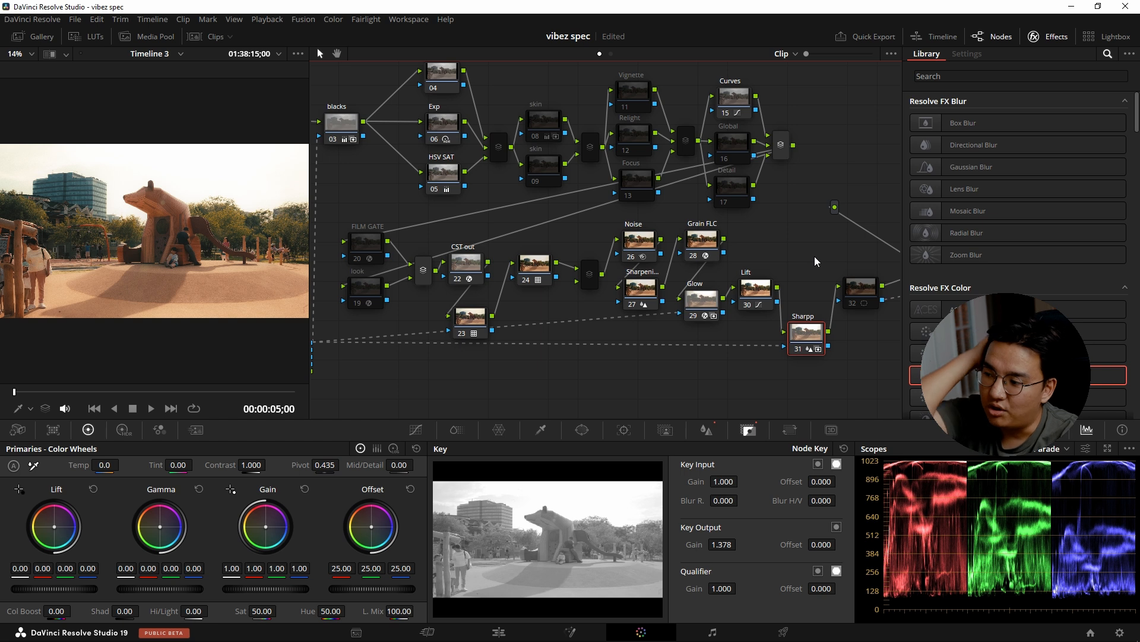
# Enable the window node 32 after Sharpp, switching it off and on to check its effect.
pyautogui.moveTo(406, 268); pyautogui.dragTo(473, 272)
pyautogui.moveTo(781, 389); pyautogui.dragTo(752, 389)
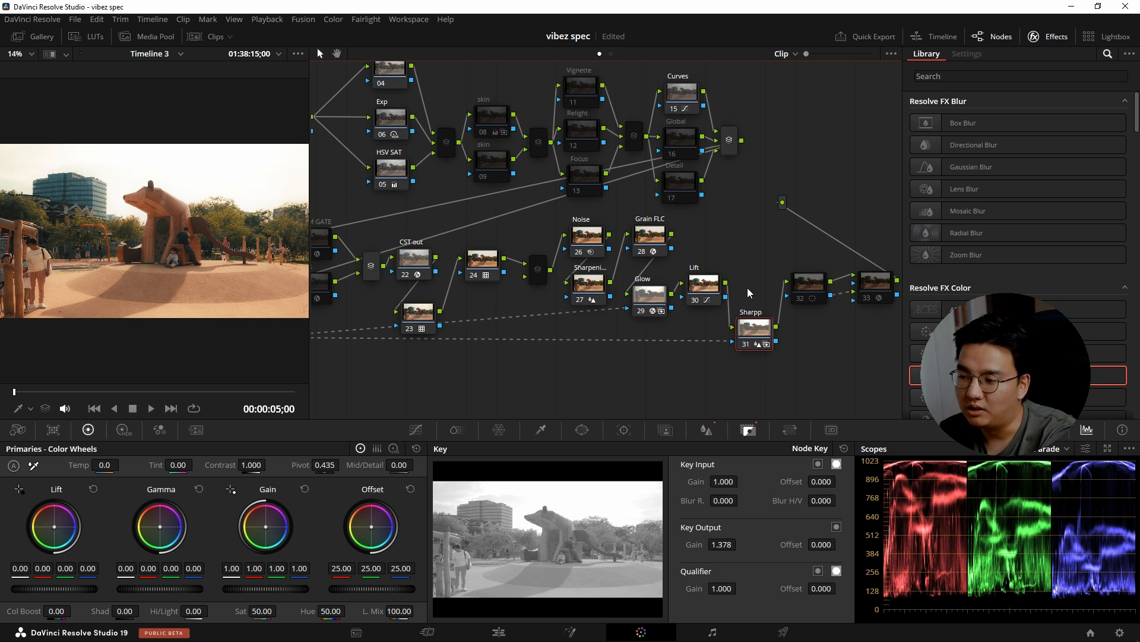
pyautogui.click(809, 282)
pyautogui.moveTo(799, 249); pyautogui.dragTo(761, 248)
pyautogui.hotkey('ctrl', 'd')
pyautogui.hotkey('ctrl', 'd')
pyautogui.hotkey('ctrl', 'd')
pyautogui.hotkey('ctrl', 'd')
pyautogui.hotkey('ctrl', 'd')
pyautogui.hotkey('ctrl', 'd')
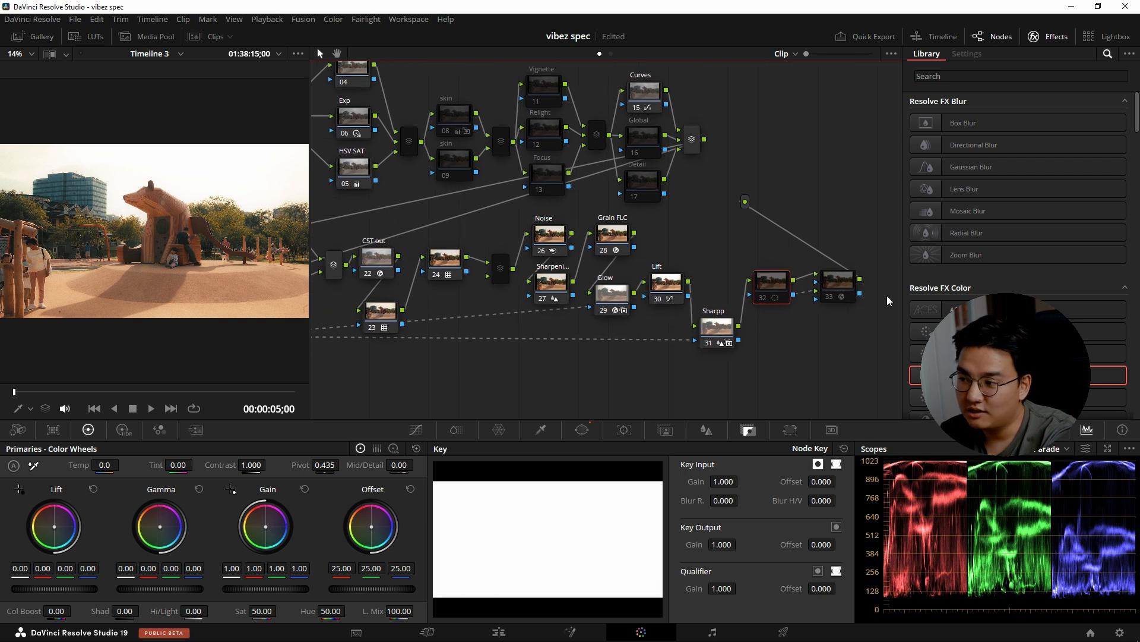
# Enable Tilt-Shift Blur node 33 and view the frame in full screen.
pyautogui.click(841, 284)
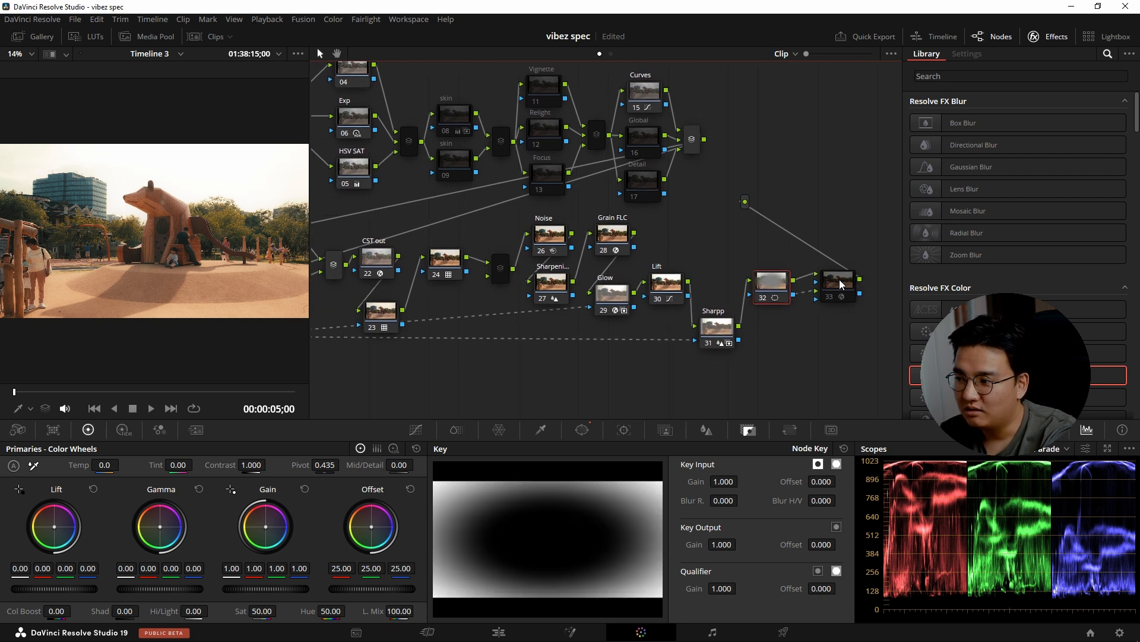
pyautogui.hotkey('ctrl', 'f')
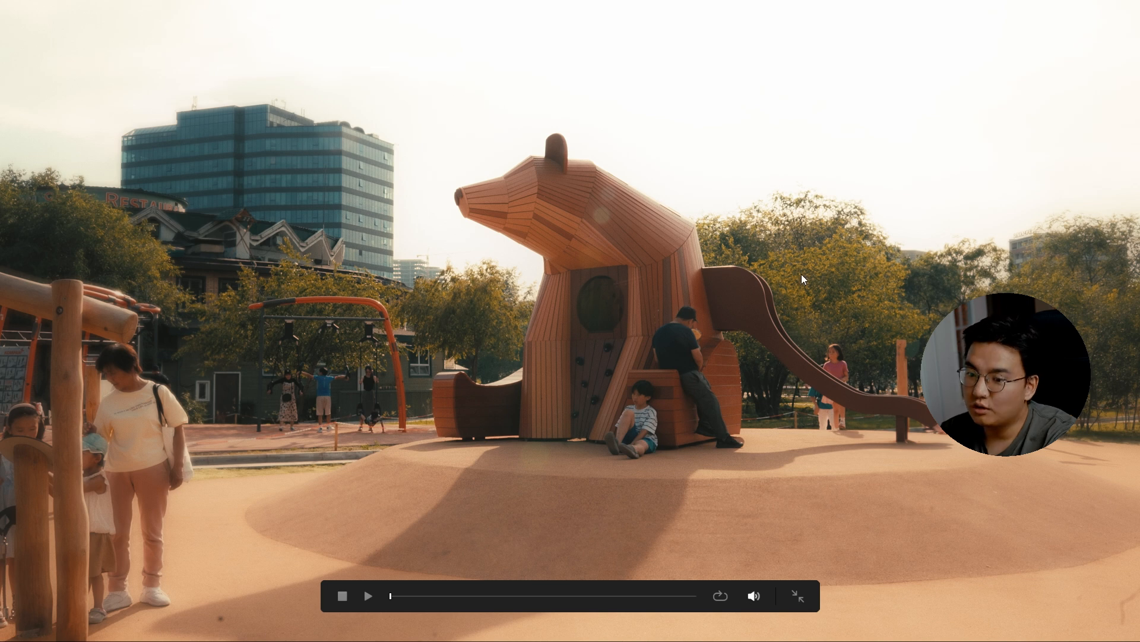
pyautogui.hotkey('ctrl', 'f')
# Examine node 32's mask as a full-screen highlight and display its circle window over the image.
pyautogui.click(771, 282)
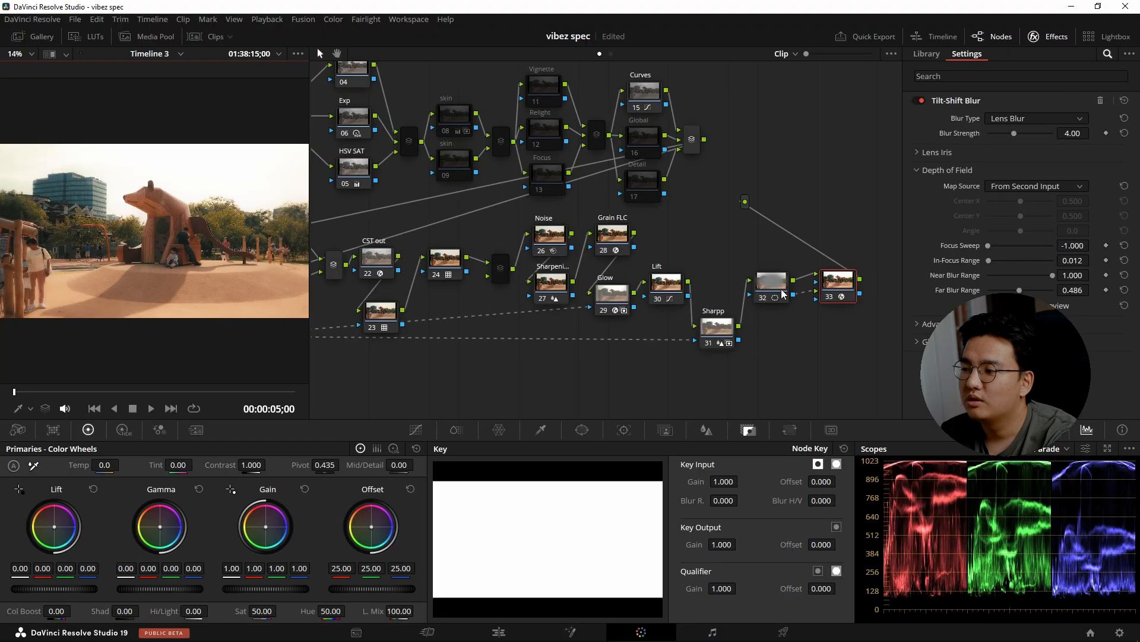
pyautogui.hotkey('ctrl', 'f')
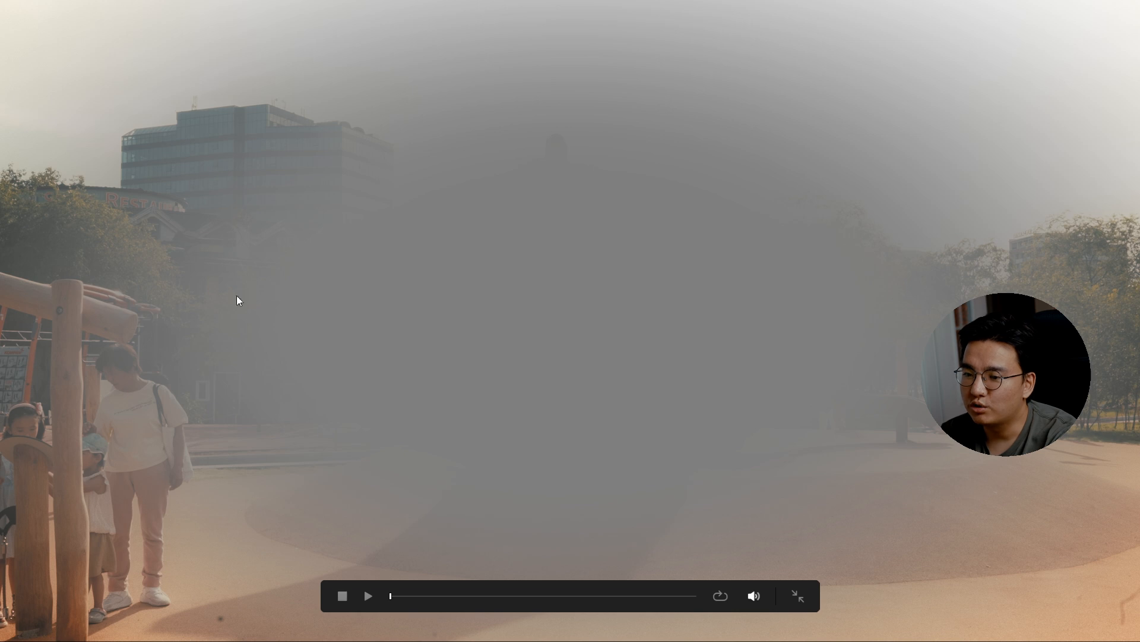
pyautogui.hotkey('ctrl', 'f')
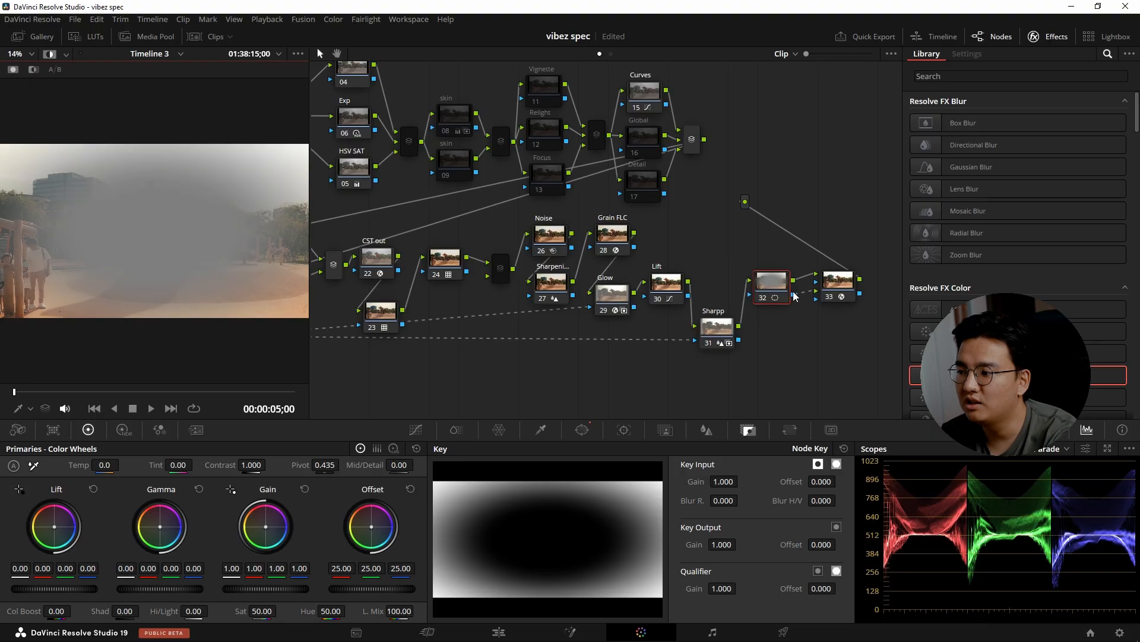
pyautogui.click(582, 430)
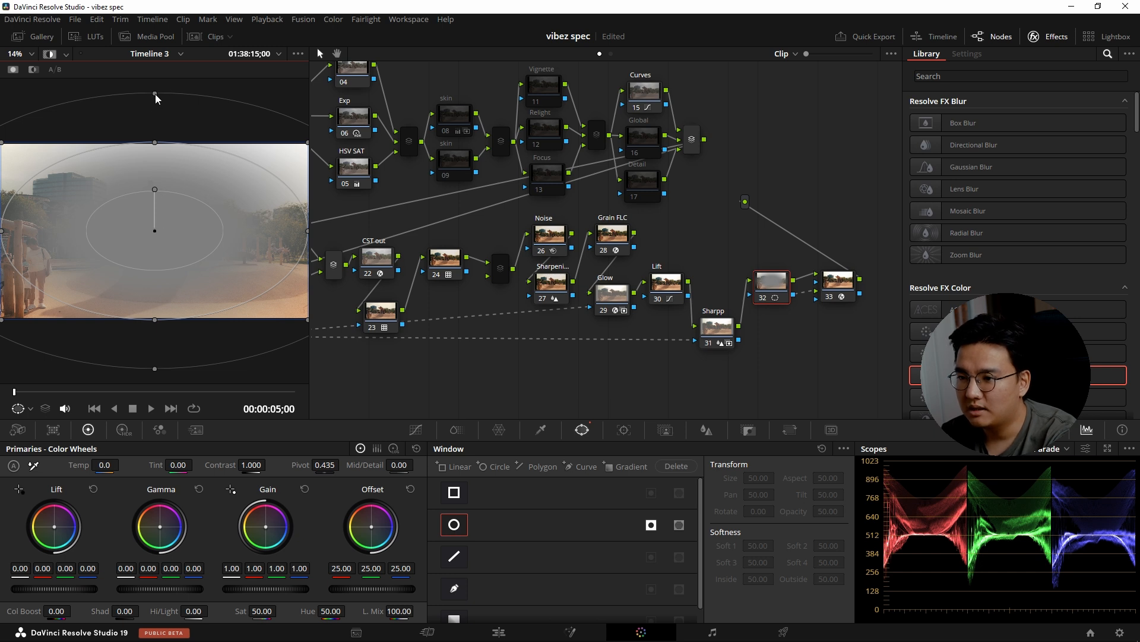
# Review the blur type options of the Tilt-Shift Blur on node 33, keeping Lens Blur.
pyautogui.click(841, 284)
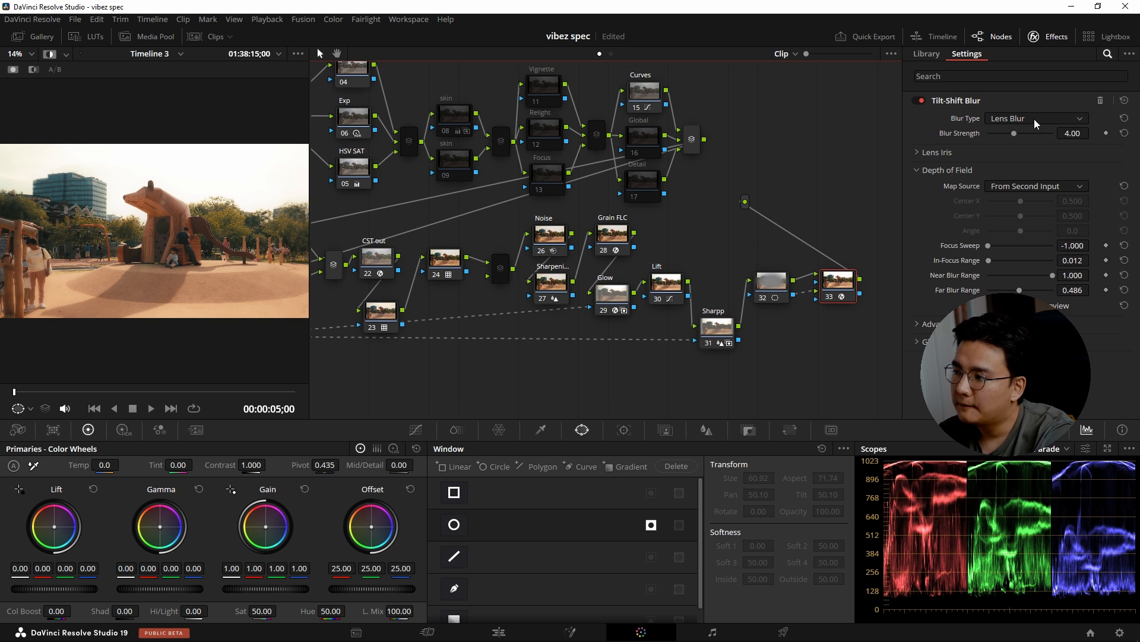
pyautogui.click(1004, 118)
pyautogui.click(1017, 147)
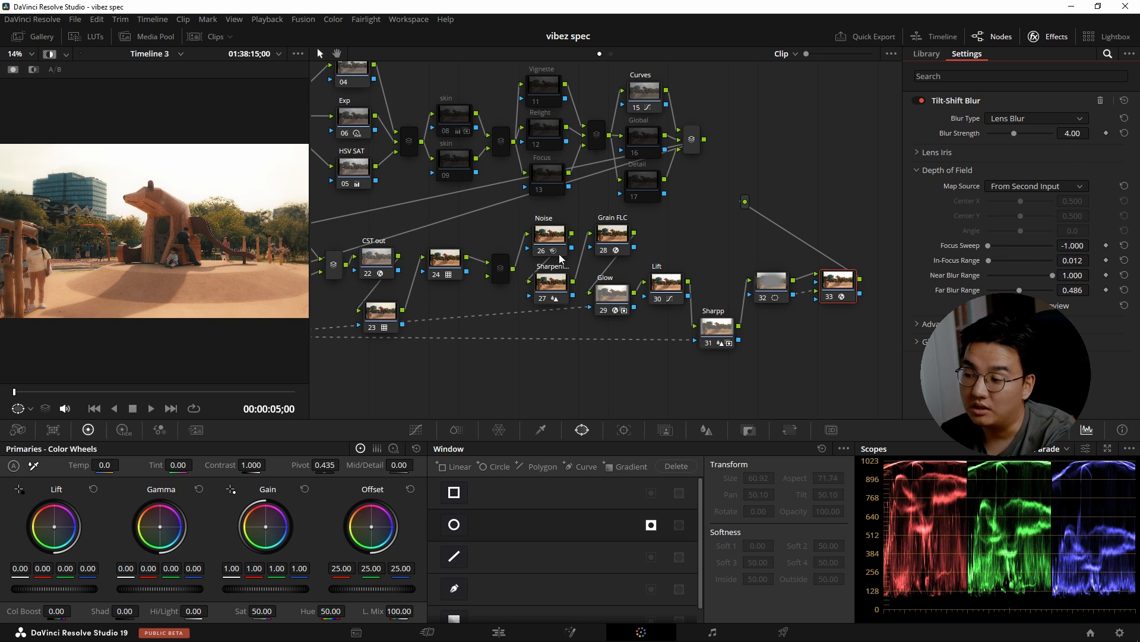
# Toggle Tilt-Shift Blur node 33 off and on repeatedly to compare the edge blur.
pyautogui.hotkey('ctrl', 'd')
pyautogui.hotkey('ctrl', 'd')
pyautogui.hotkey('ctrl', 'd')
pyautogui.hotkey('ctrl', 'd')
pyautogui.hotkey('ctrl', 'd')
pyautogui.hotkey('ctrl', 'd')
pyautogui.hotkey('ctrl', 'd')
pyautogui.hotkey('ctrl', 'd')
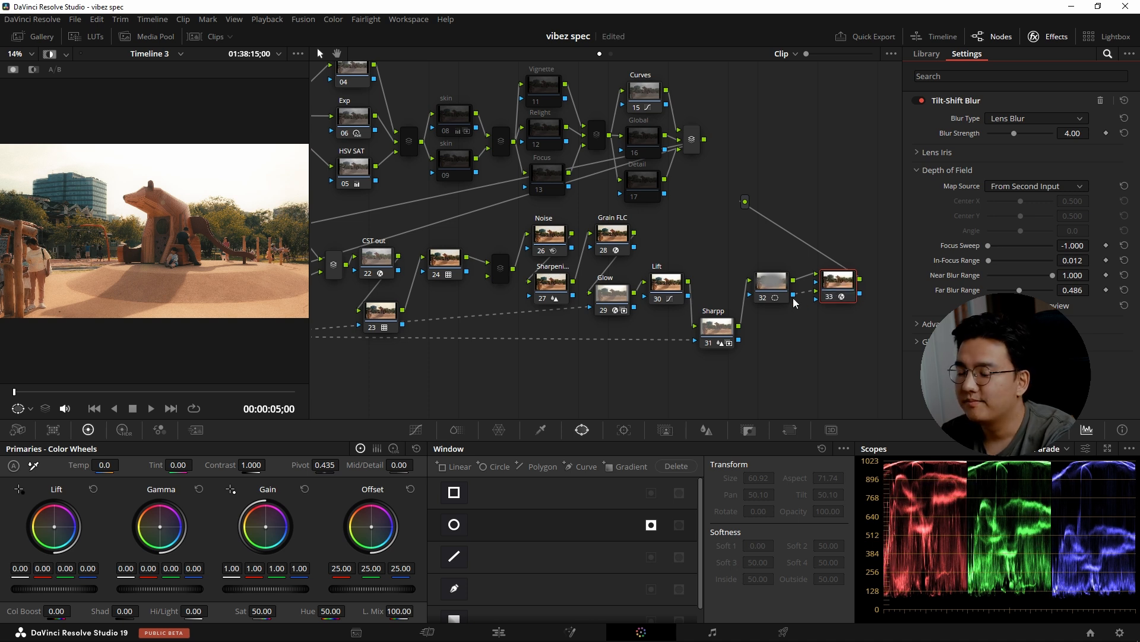
pyautogui.hotkey('ctrl', 'd')
pyautogui.hotkey('ctrl', 'd')
pyautogui.hotkey('ctrl', 'd')
pyautogui.hotkey('ctrl', 'd')
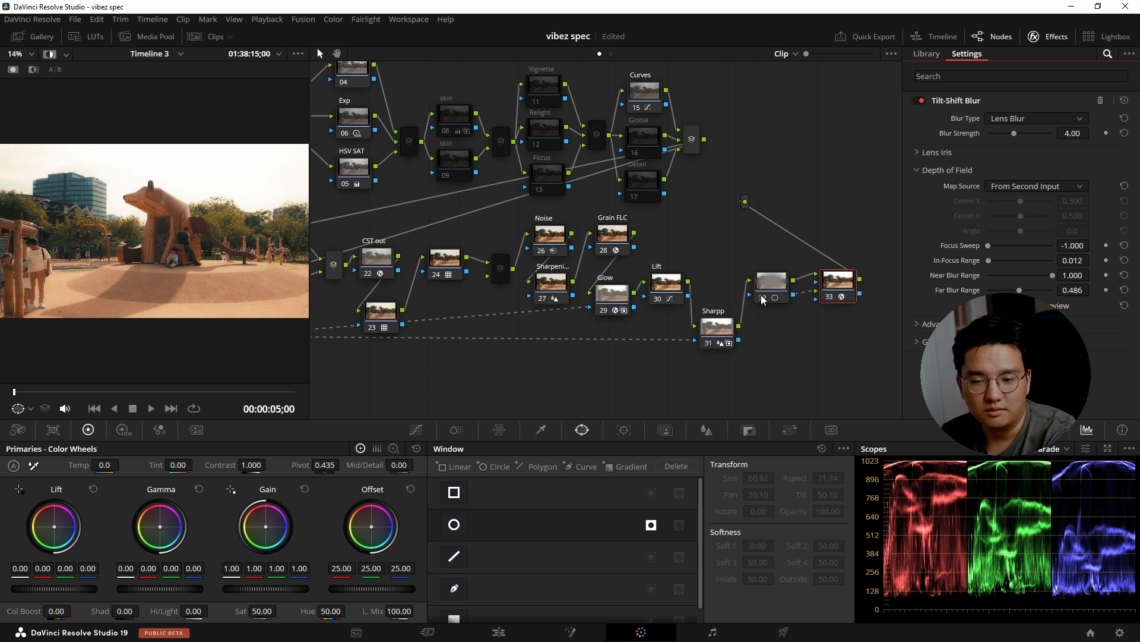
pyautogui.hotkey('ctrl', 'd')
pyautogui.hotkey('ctrl', 'd')
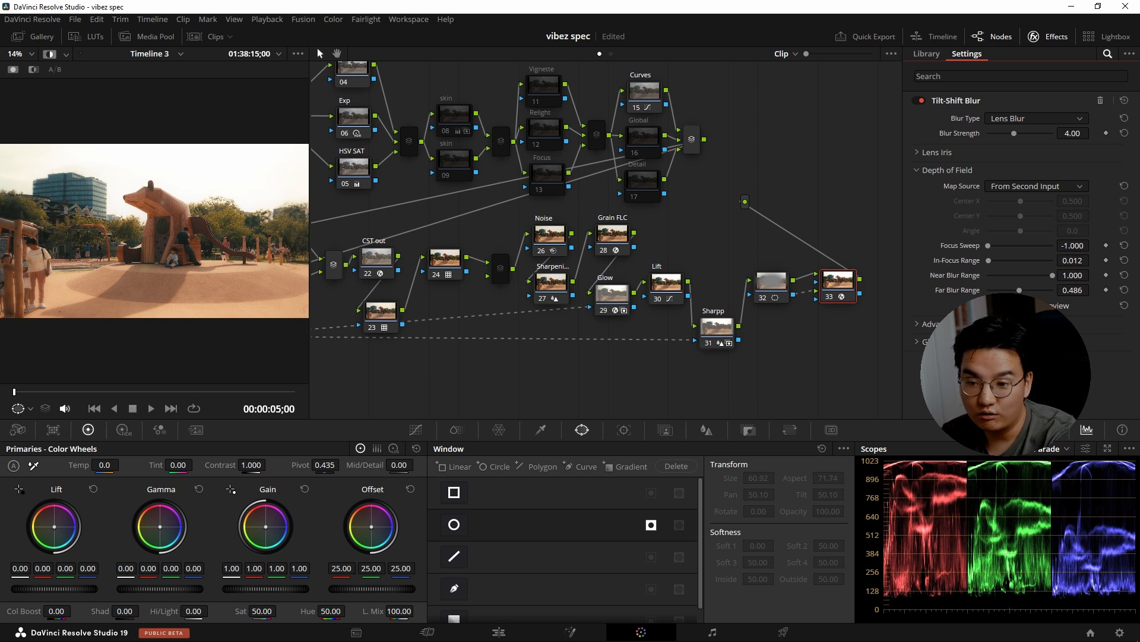
pyautogui.hotkey('ctrl', 'd')
pyautogui.hotkey('ctrl', 'd')
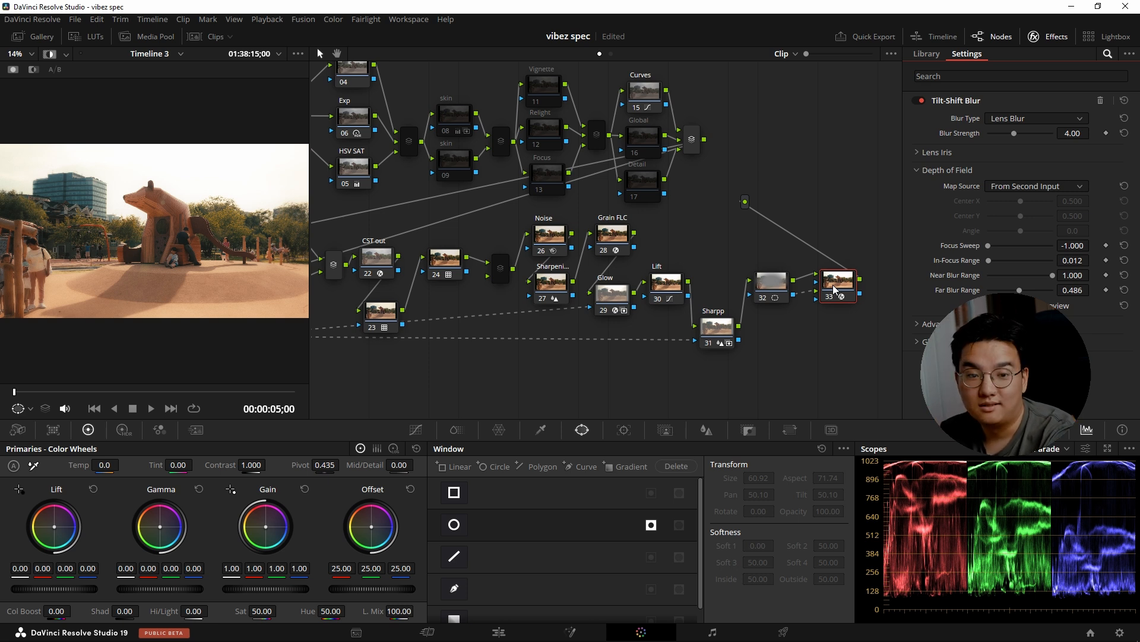
# Select nodes 32 and 33 together and toggle both off and on to compare their combined effect.
pyautogui.moveTo(767, 323); pyautogui.dragTo(860, 284)
pyautogui.hotkey('ctrl', 'd')
pyautogui.hotkey('ctrl', 'd')
pyautogui.hotkey('ctrl', 'd')
pyautogui.hotkey('ctrl', 'd')
pyautogui.hotkey('ctrl', 'd')
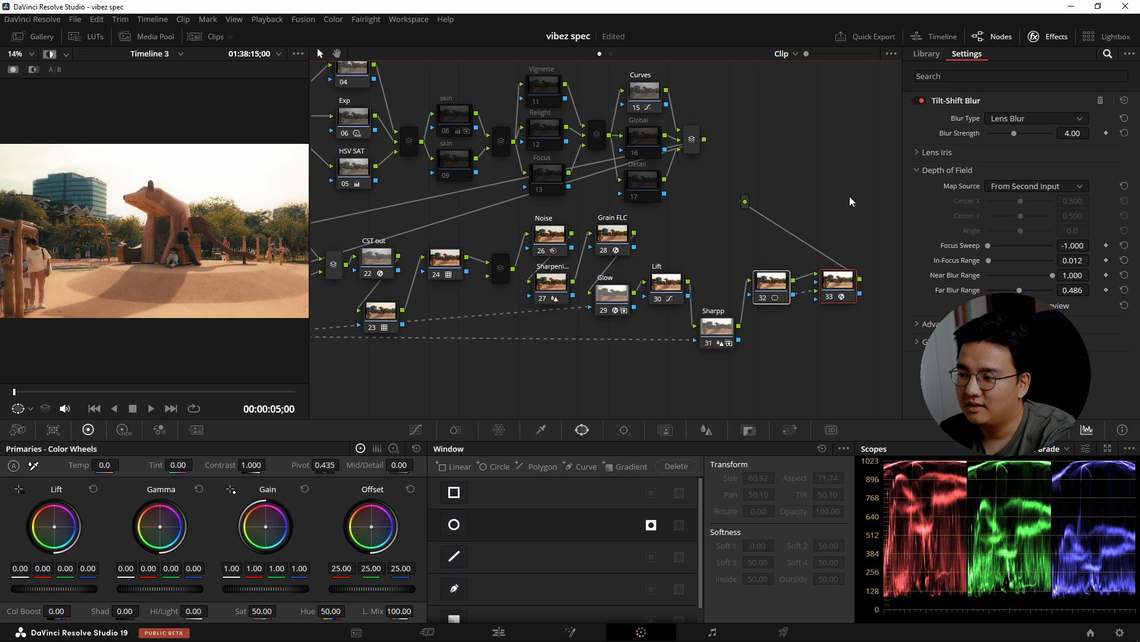
pyautogui.hotkey('ctrl', 'd')
pyautogui.hotkey('ctrl', 'd')
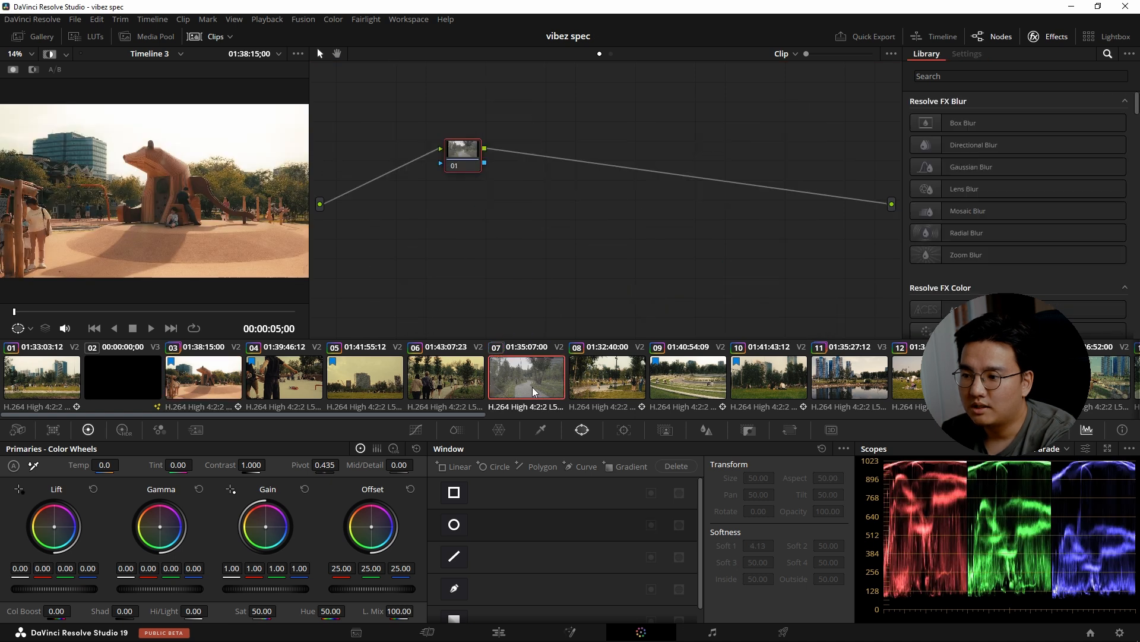
# Paste the playground clip's full node grade onto clip 07 and review its node graph.
pyautogui.hotkey('ctrl', 'v')
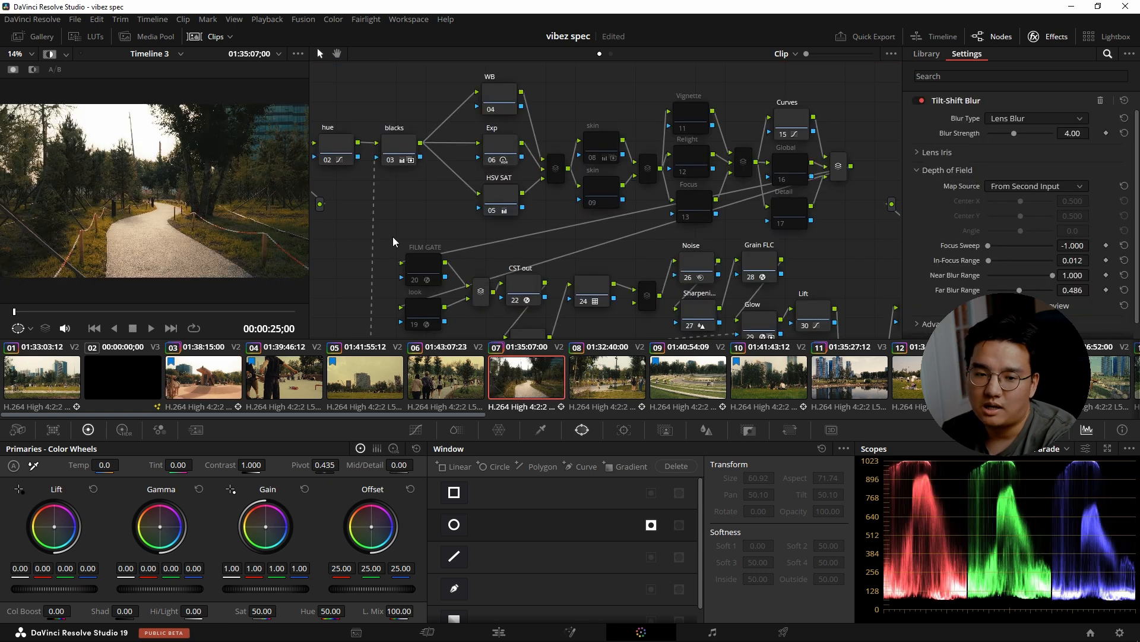
pyautogui.moveTo(407, 231); pyautogui.dragTo(488, 210)
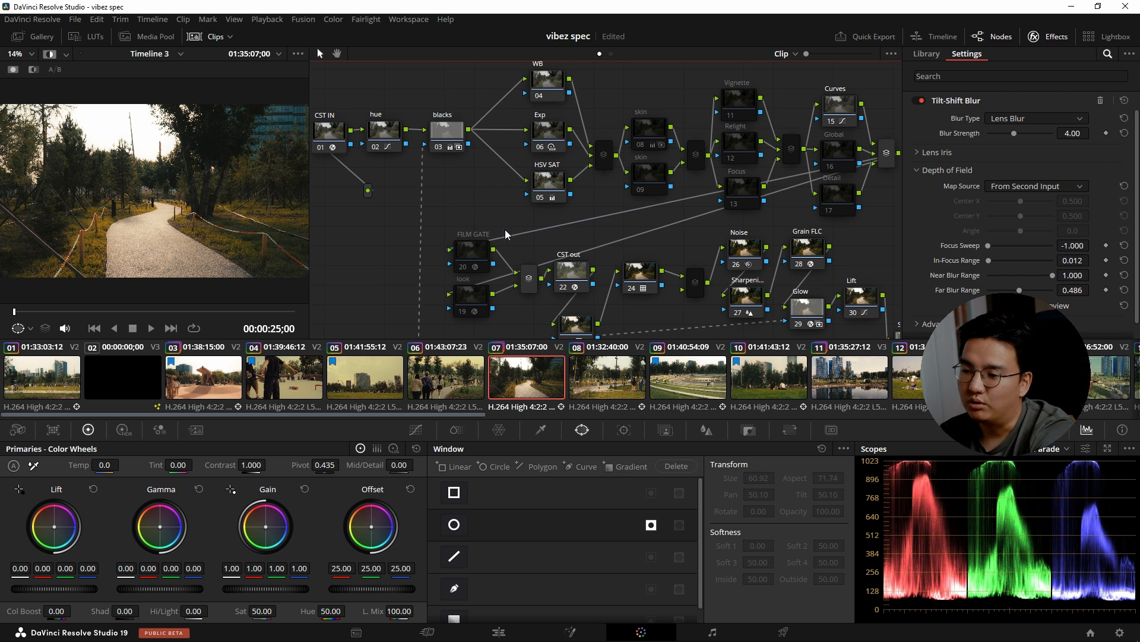
# Reset the grade of clip 09 to a single empty node.
pyautogui.click(688, 378)
pyautogui.rightClick(355, 237)
pyautogui.click(387, 243)
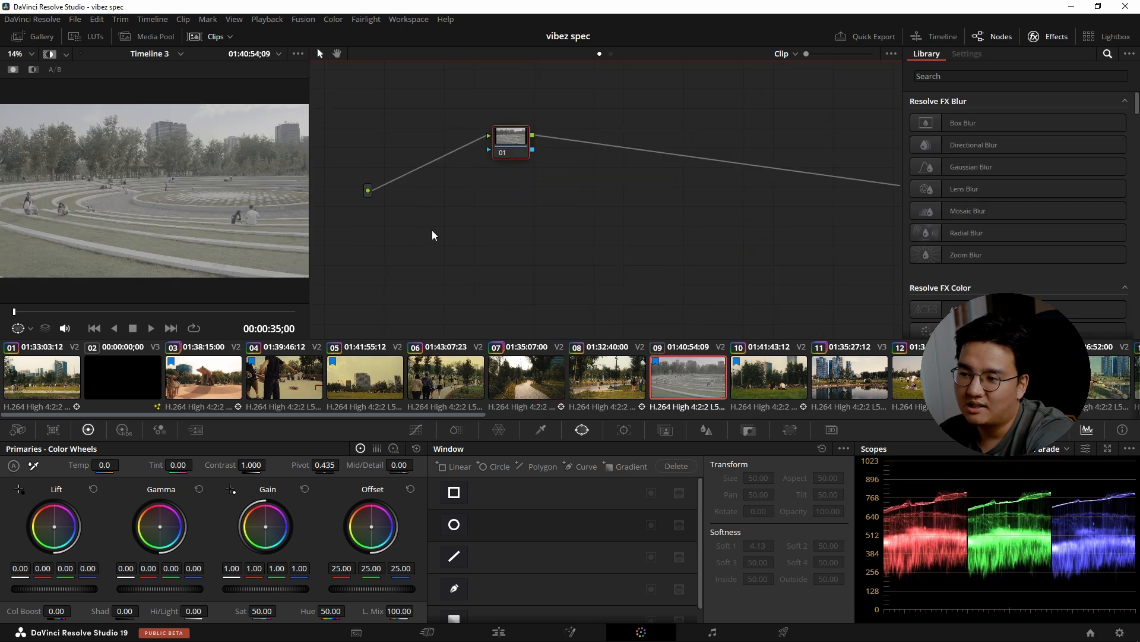
# Copy clip 07's full node grade onto clip 09.
pyautogui.hotkey('ctrl', 'z')
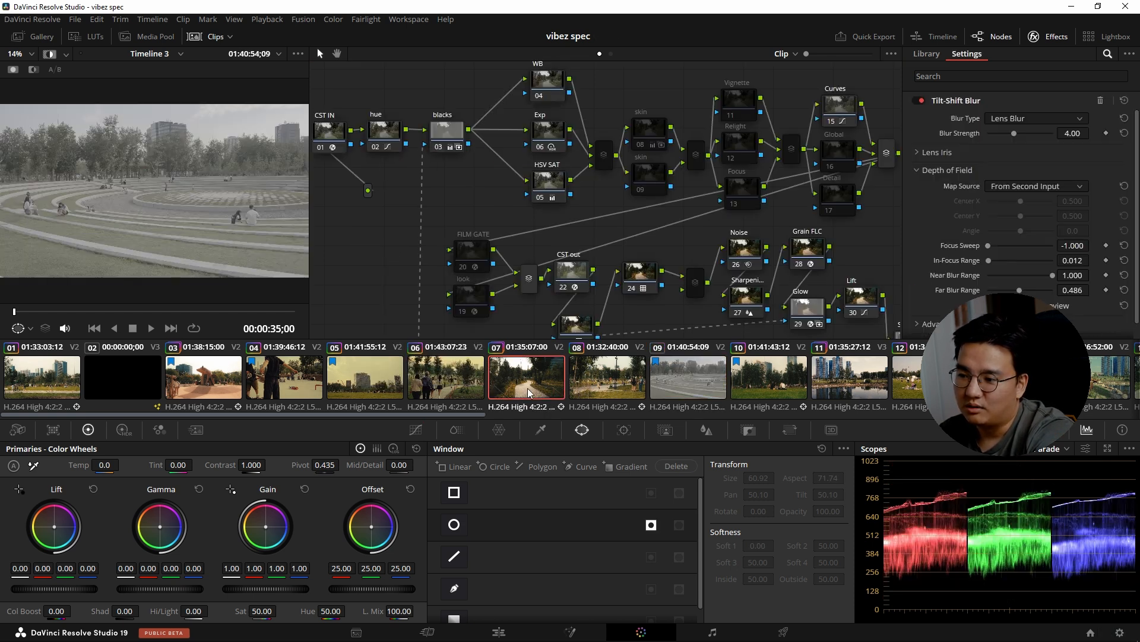
pyautogui.hotkey('ctrl', 'shift', 'z')
pyautogui.hotkey('ctrl', 'z')
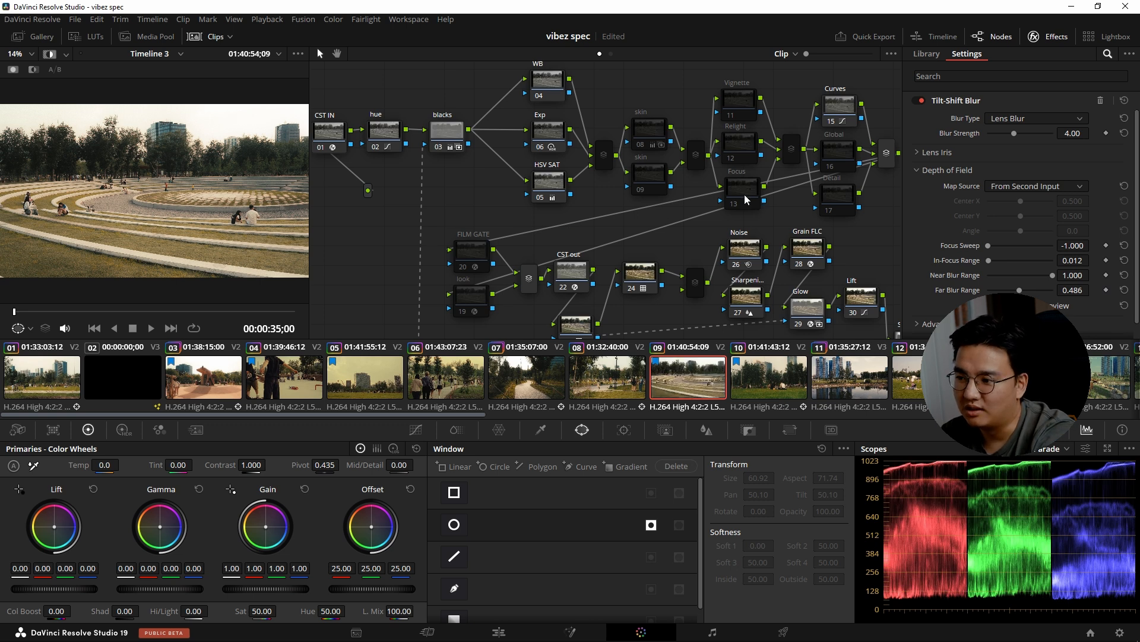
pyautogui.hotkey('ctrl', 'shift', 'z')
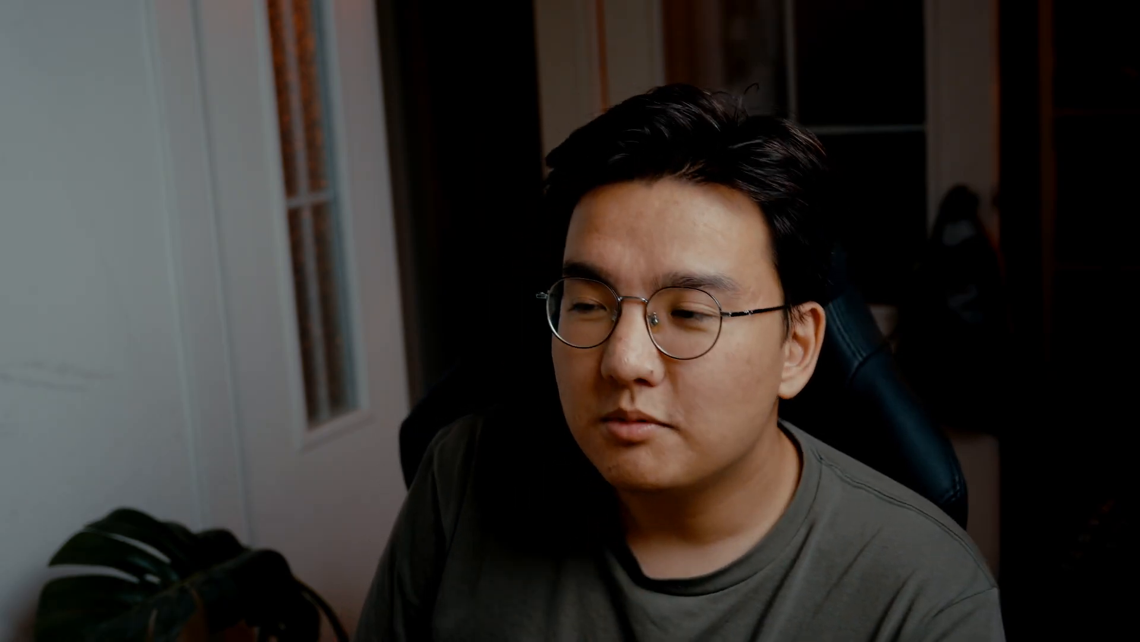